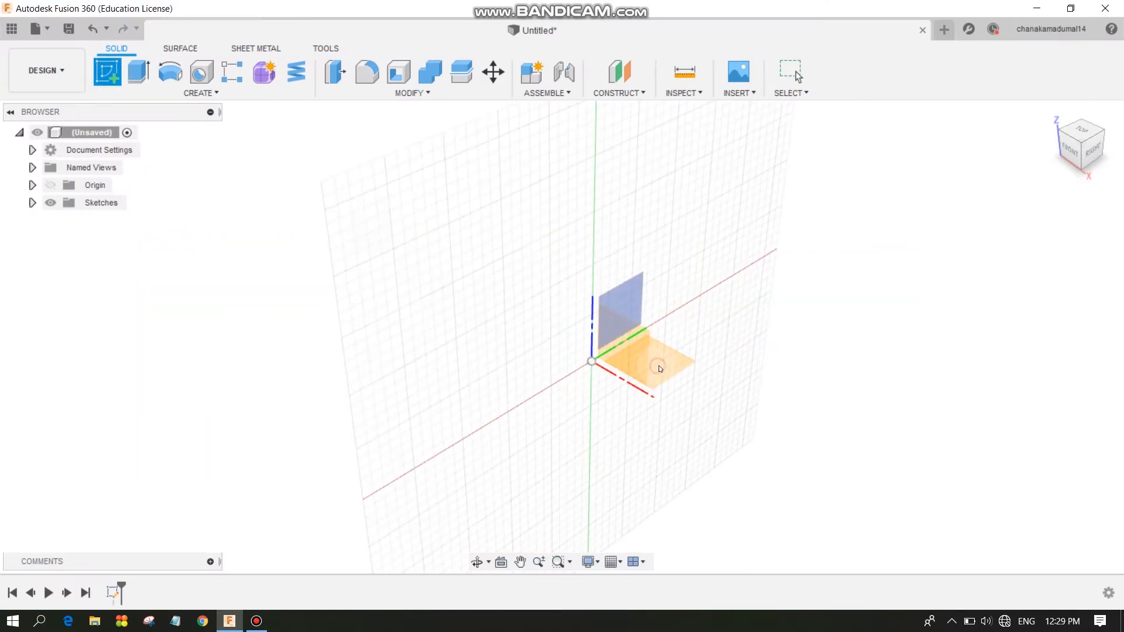
Start a sketch on the horizontal plane and draw a circle about 140 mm in diameter centred on the origin.
click(658, 368)
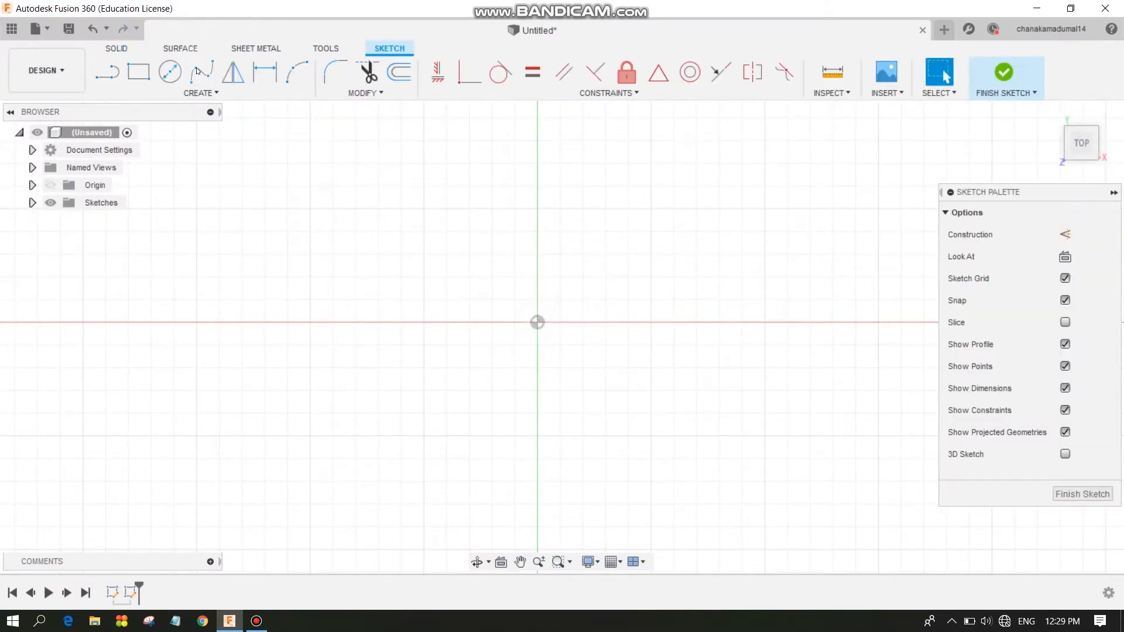
click(170, 72)
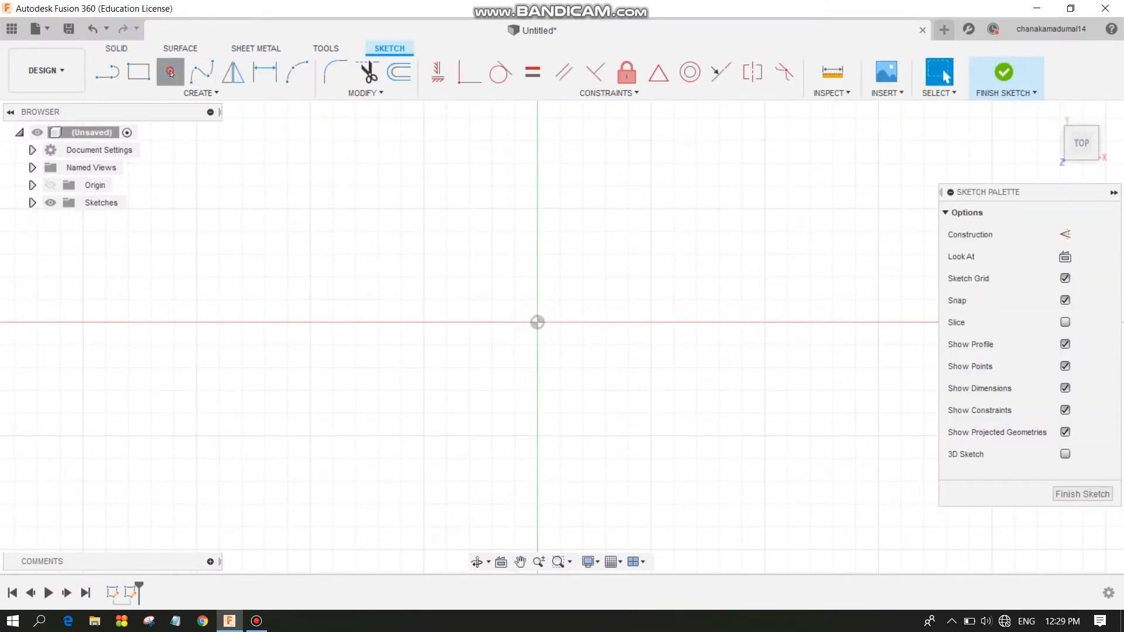
click(537, 322)
click(696, 323)
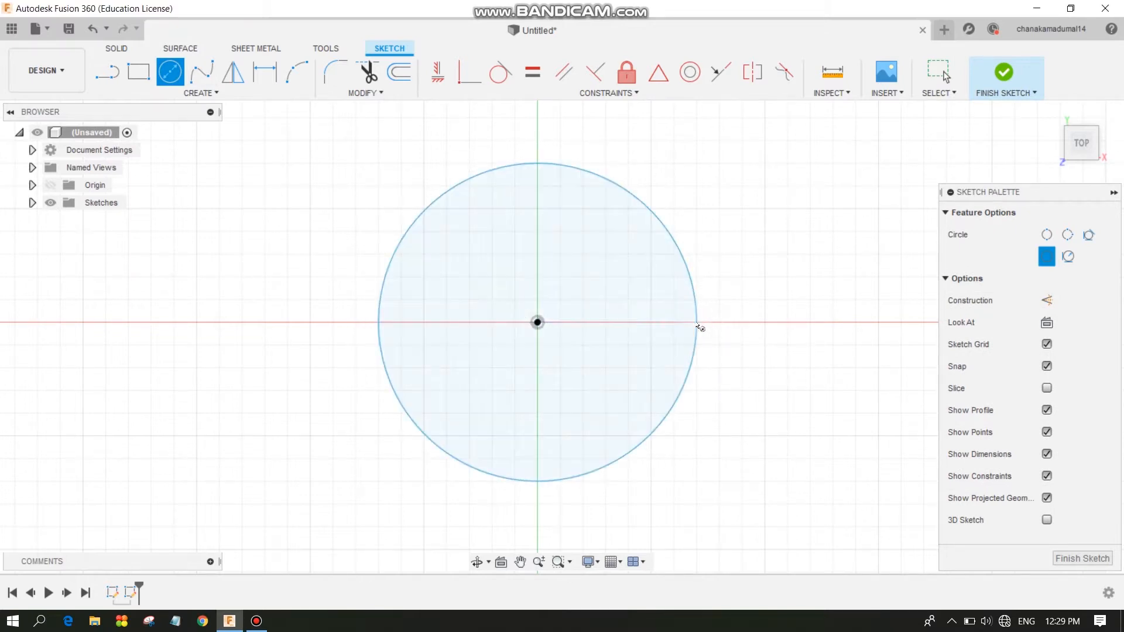
Dimension the circle's diameter to 100 mm.
click(262, 74)
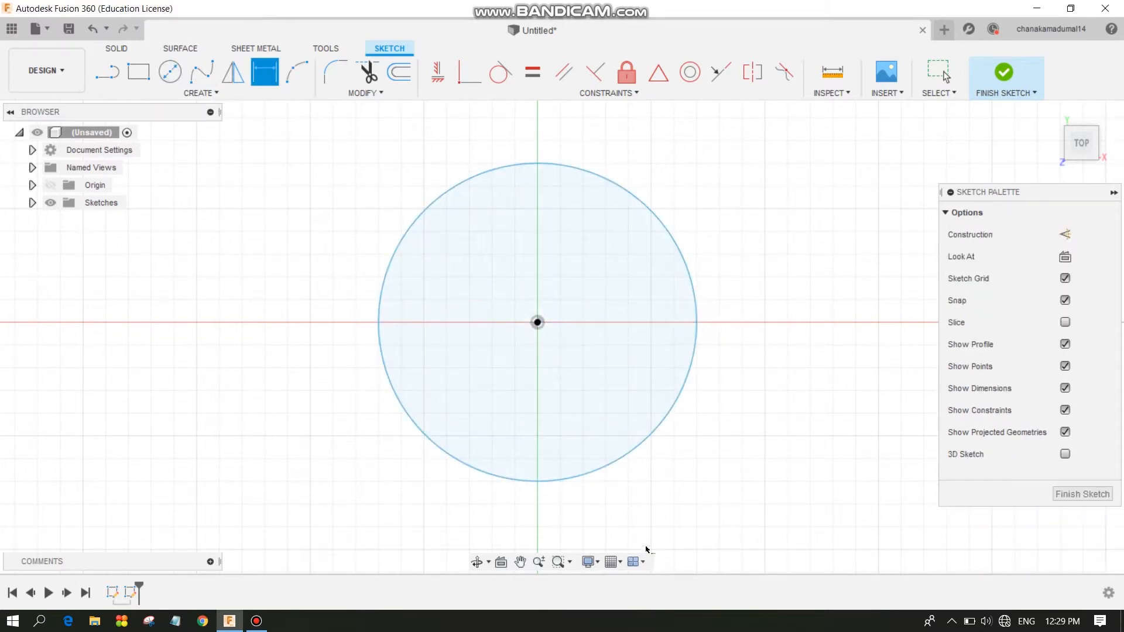
click(618, 467)
click(404, 485)
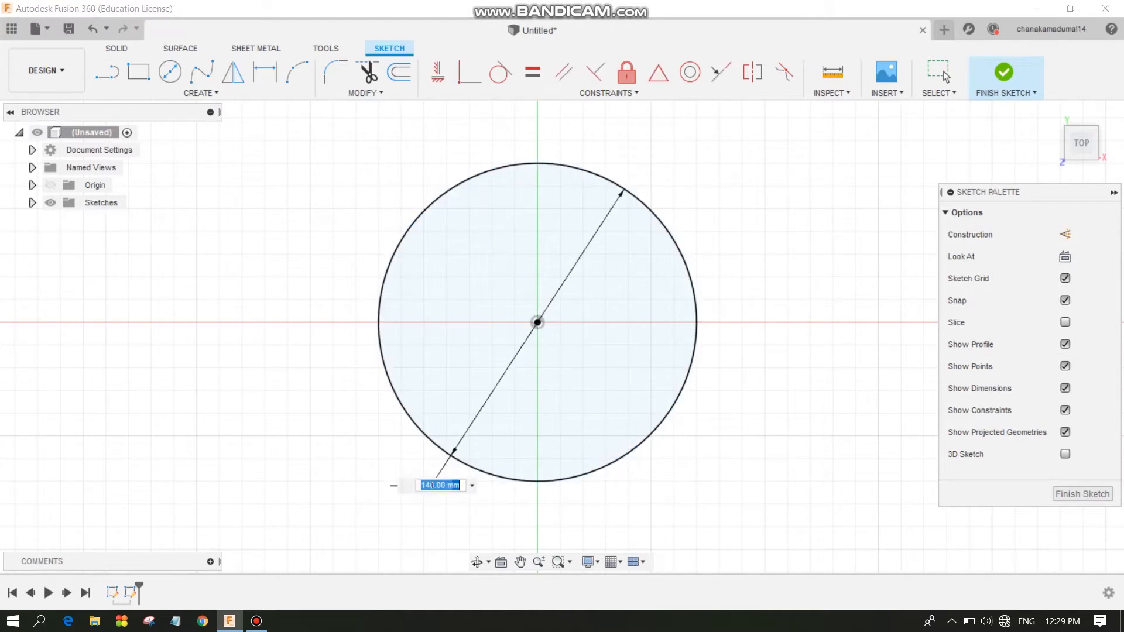
text(100)
key(Return)
scroll(593, 334, down, 1)
scroll(592, 334, up, 3)
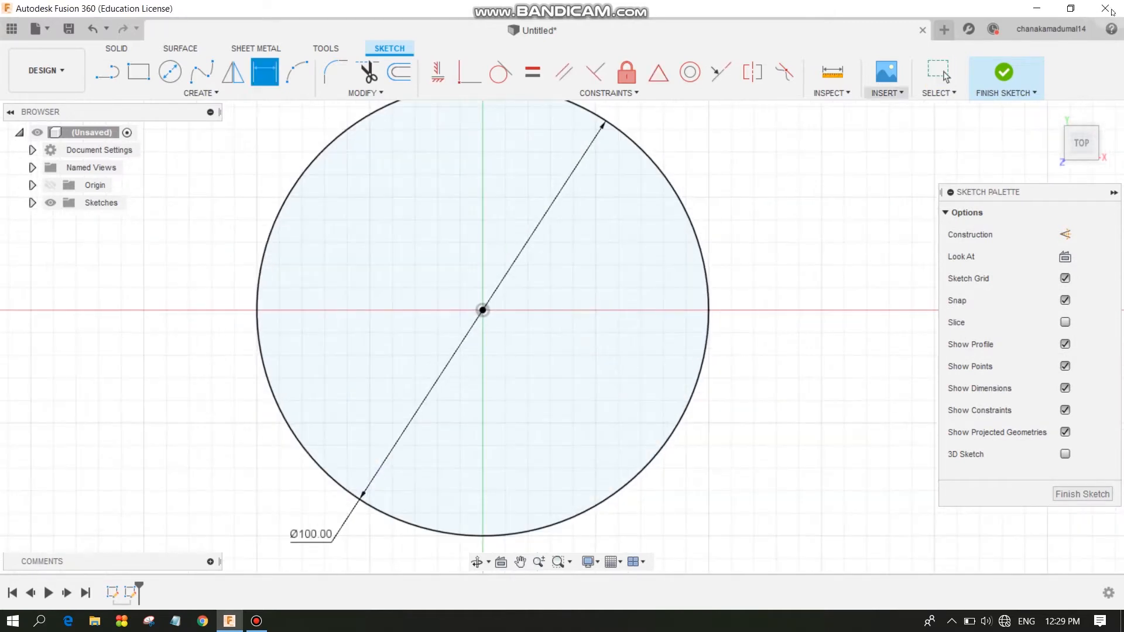
click(1017, 75)
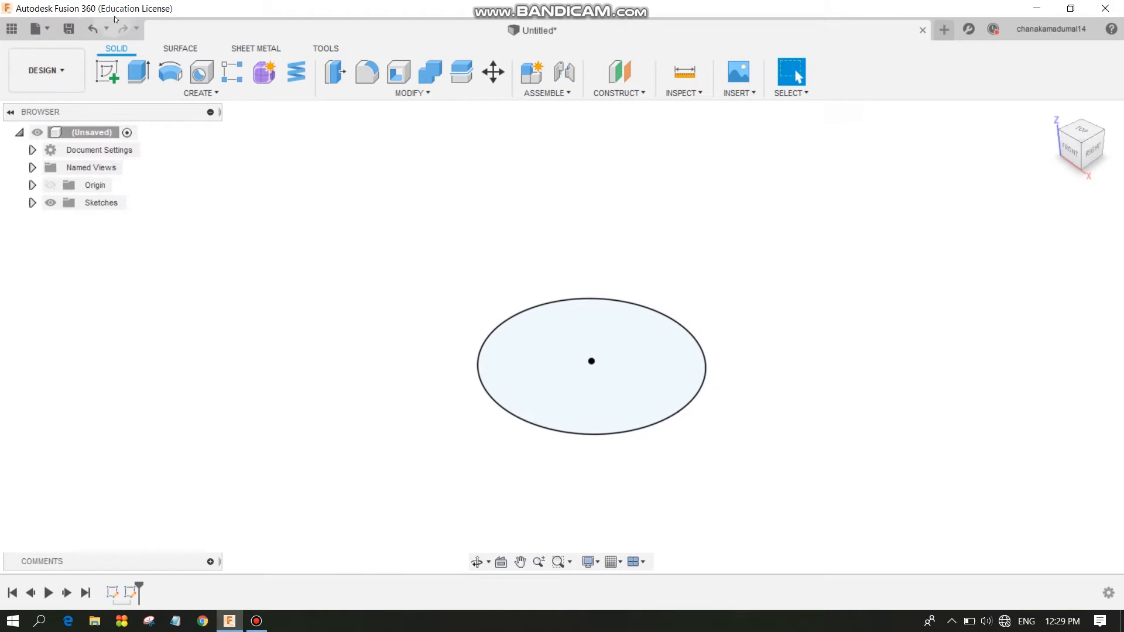
click(92, 29)
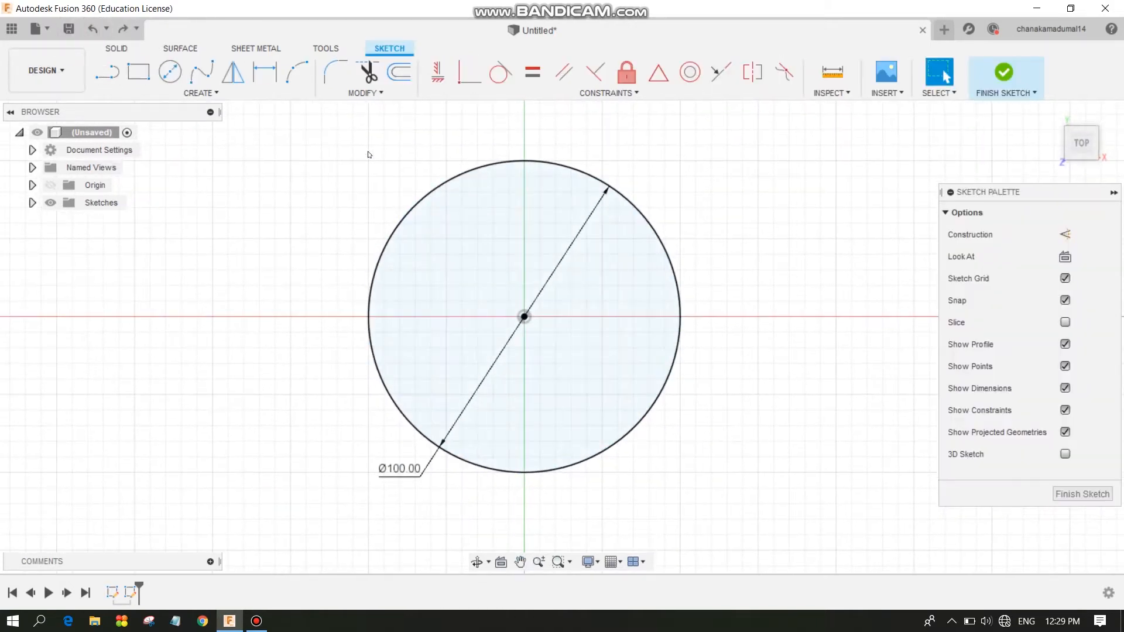
Draw a 5 mm line at 60 degrees going inward from the circle's upper edge, starting just left of the vertical axis.
click(108, 75)
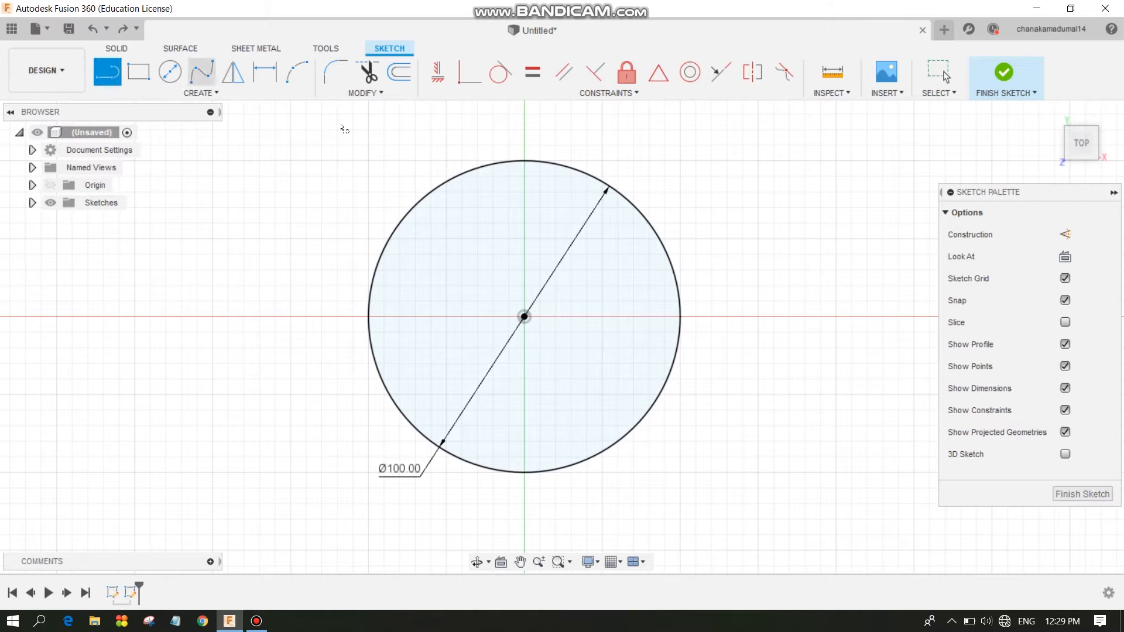
scroll(509, 165, up, 3)
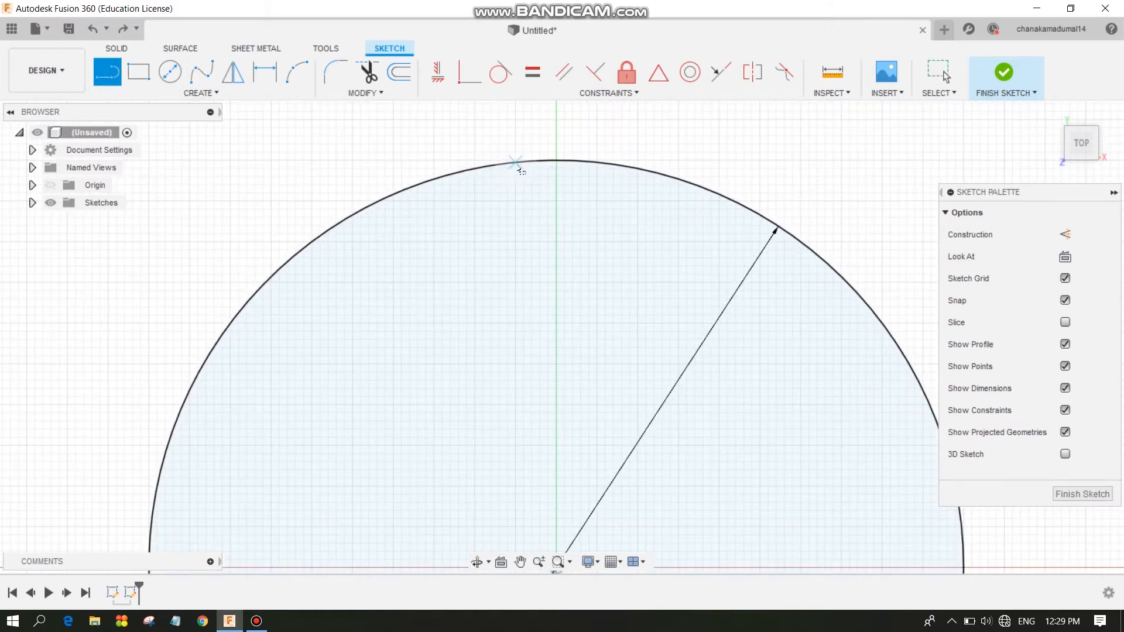
click(516, 162)
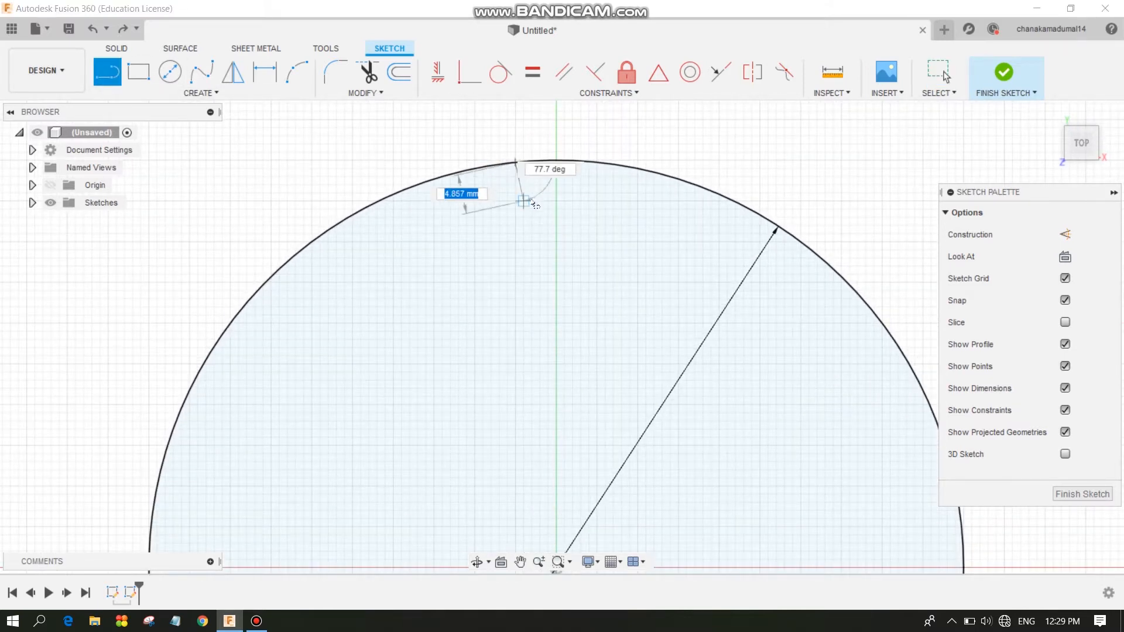
text(5.16)
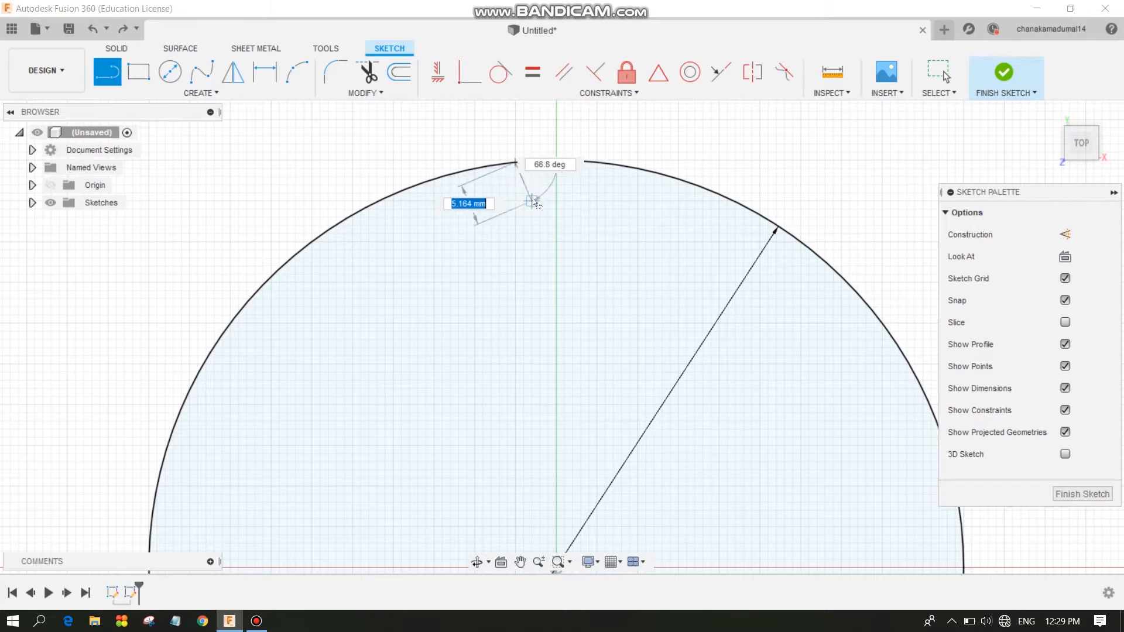
key(Tab)
text(60)
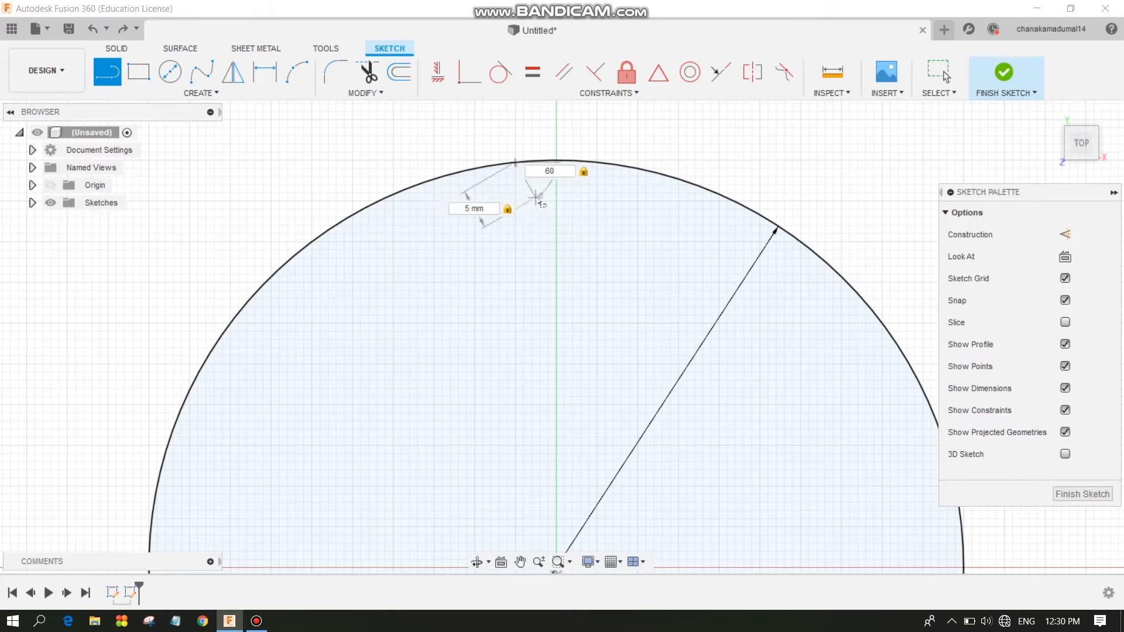
key(Return)
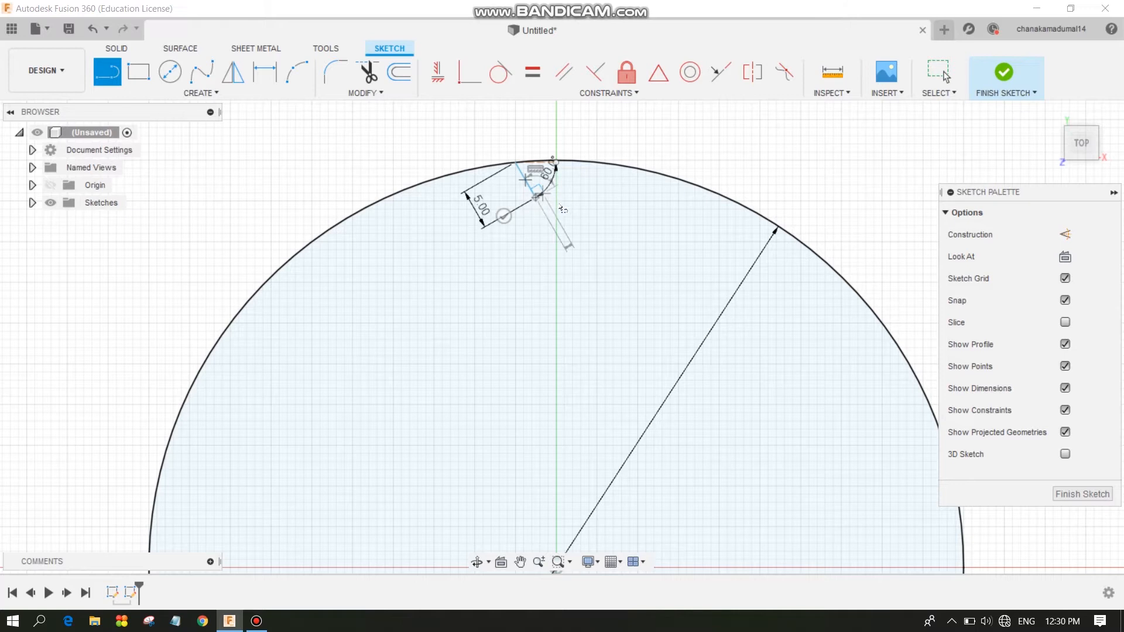
Continue the notch profile with a horizontal line about 2.5 mm long ending on the vertical axis.
scroll(563, 206, up, 4)
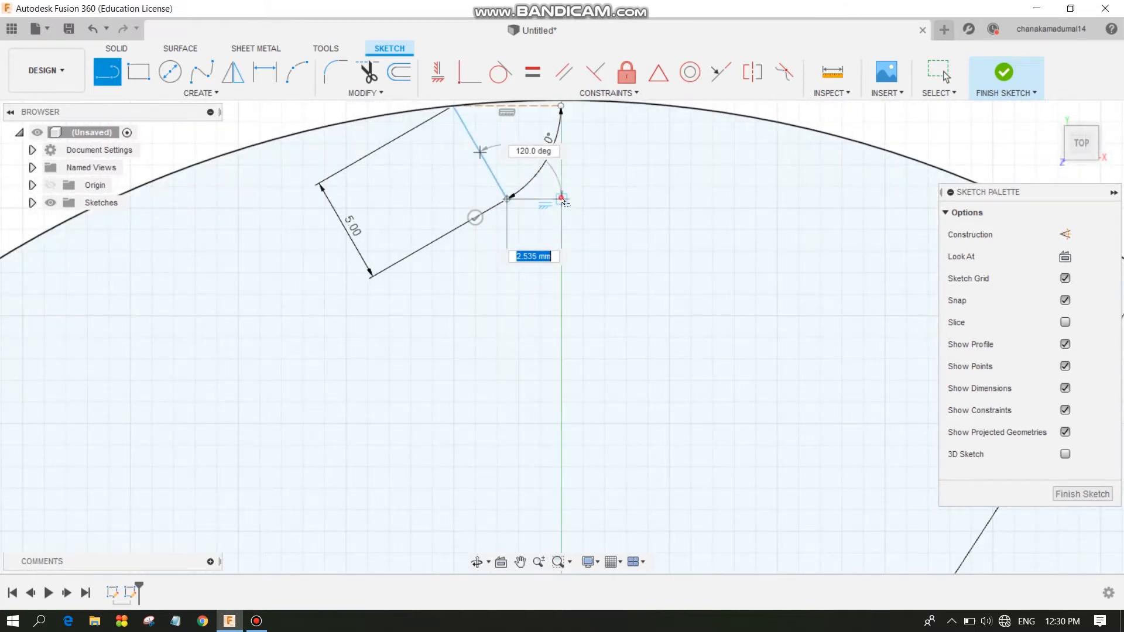
click(563, 200)
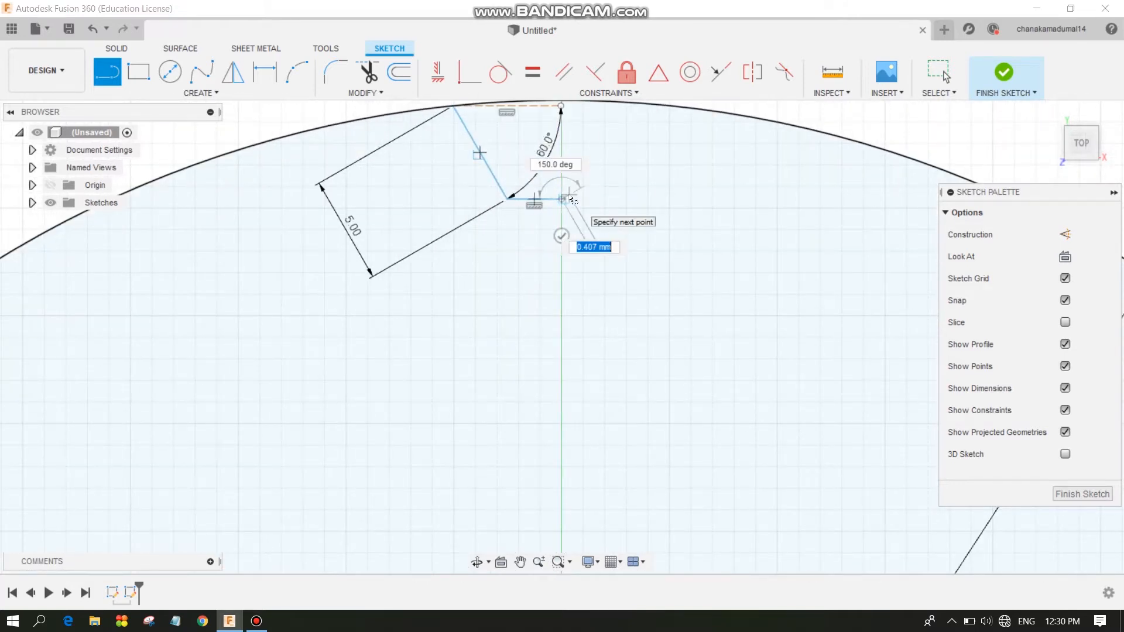
key(Escape)
key(Escape)
Draw a vertical construction line upward along the axis from the end of the short horizontal line.
scroll(561, 199, down, 3)
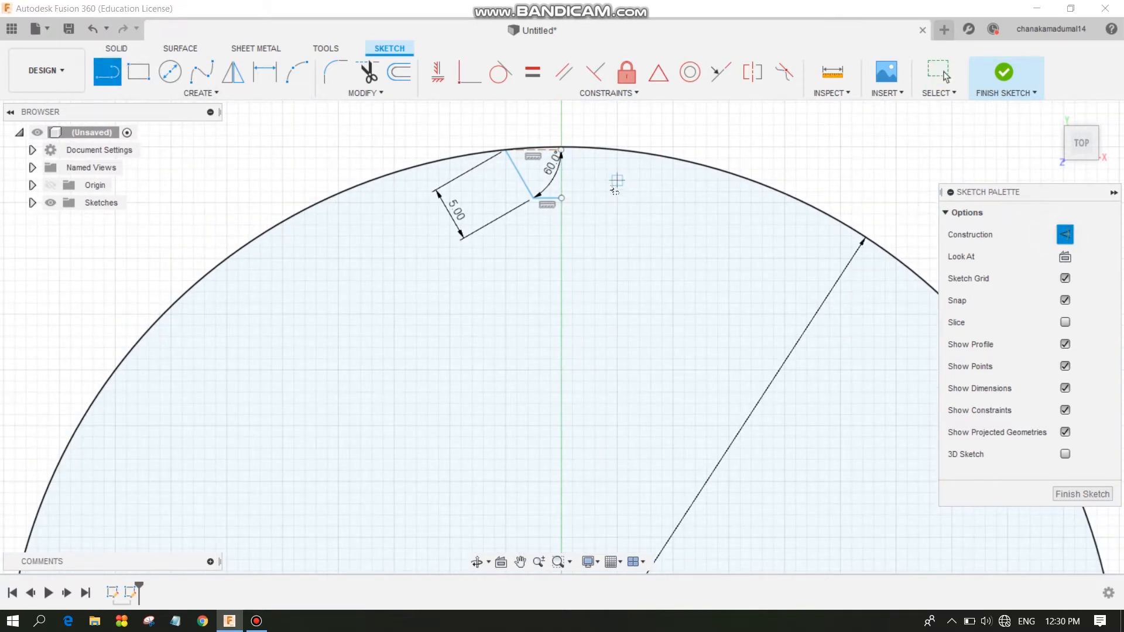
scroll(591, 178, up, 5)
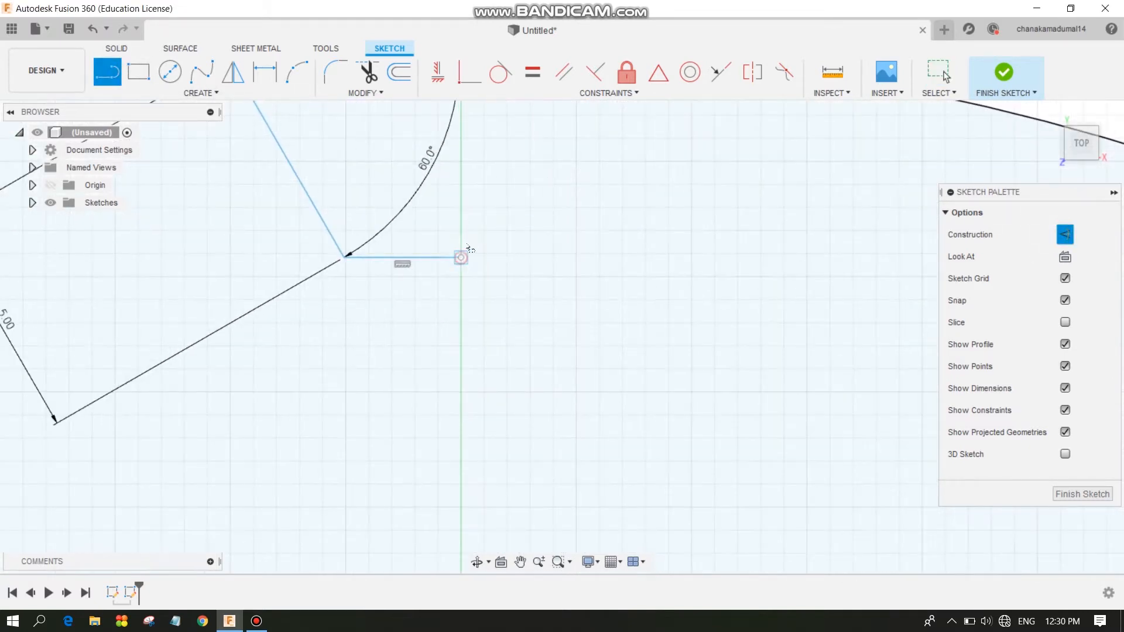
click(462, 257)
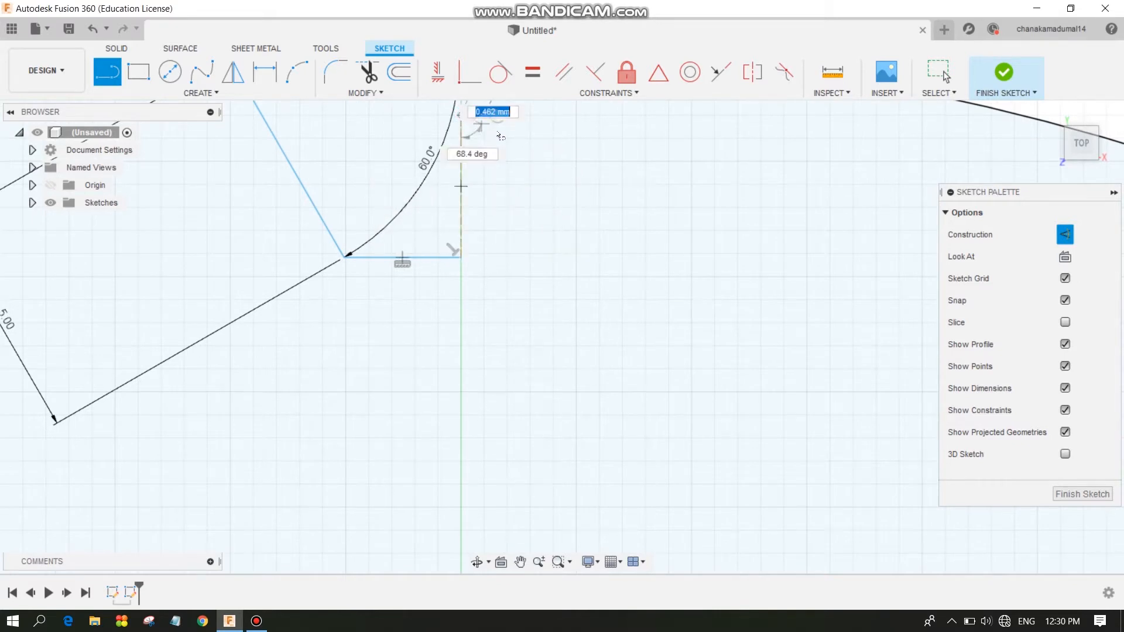
right_click(494, 127)
click(555, 130)
Mirror the slanted line and the short horizontal line about the vertical construction line to complete the notch.
scroll(540, 175, down, 3)
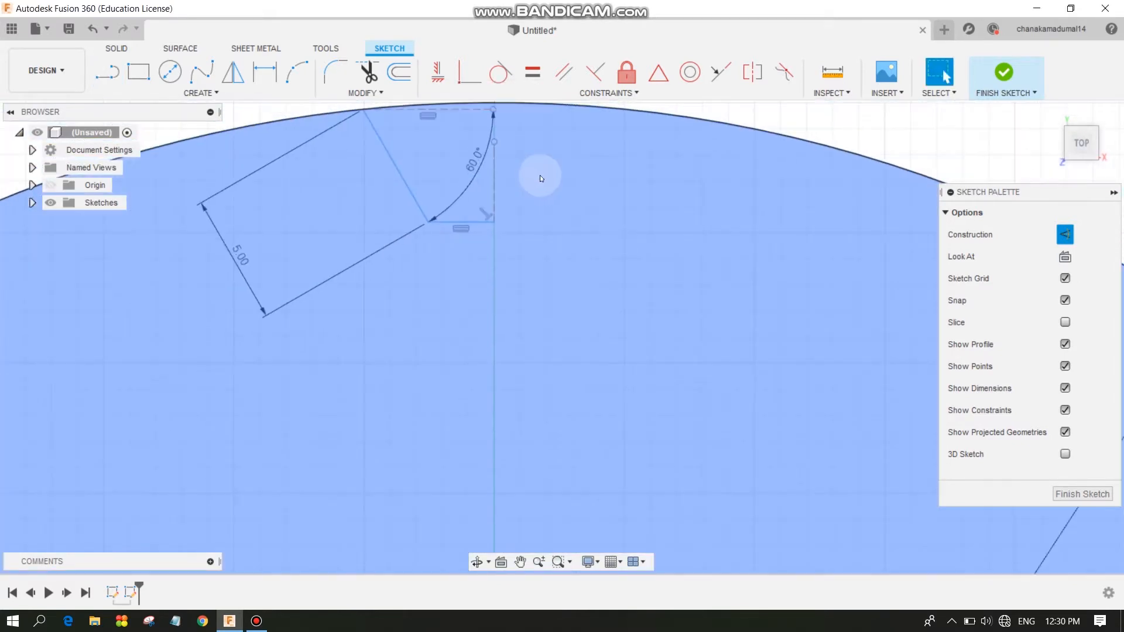
middle_drag(532, 203, 510, 276)
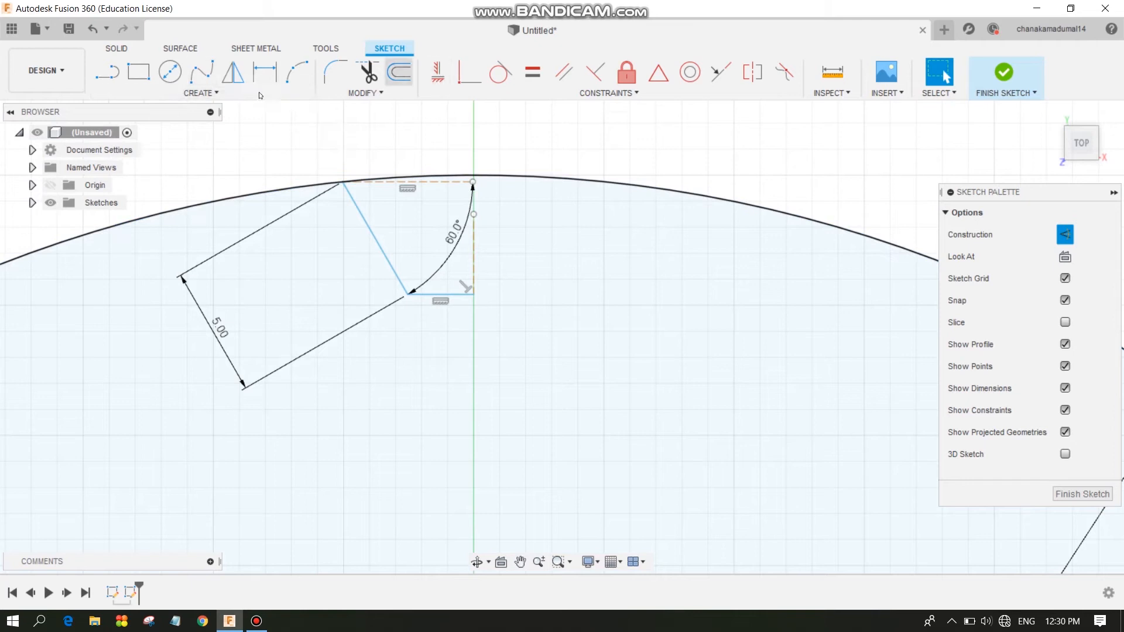
click(215, 91)
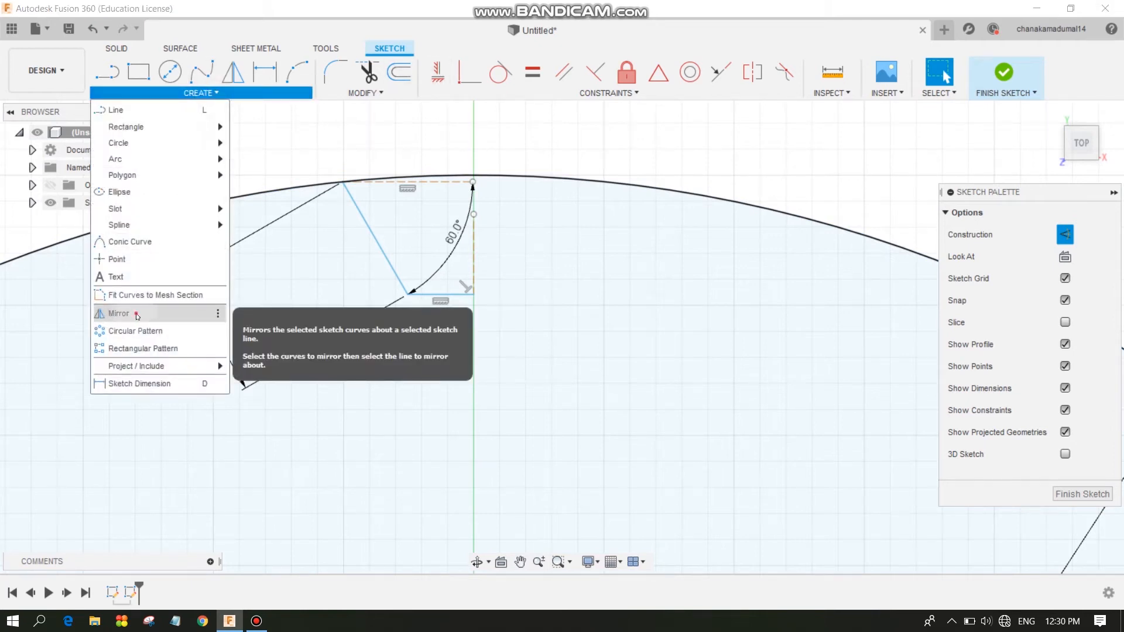
click(119, 314)
click(390, 264)
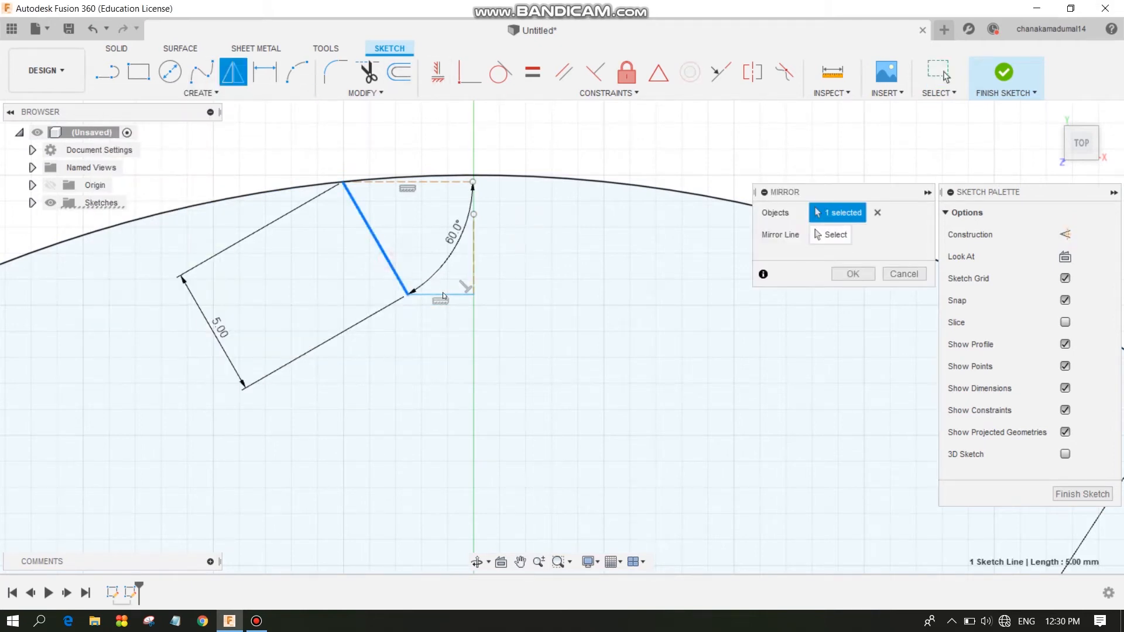
click(835, 235)
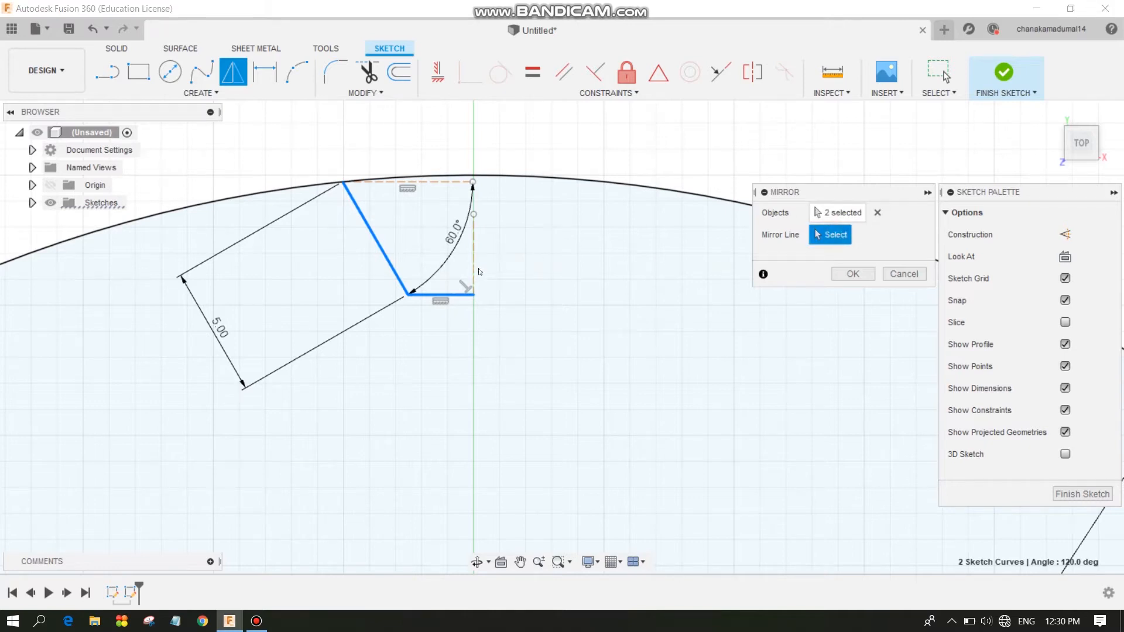
click(475, 265)
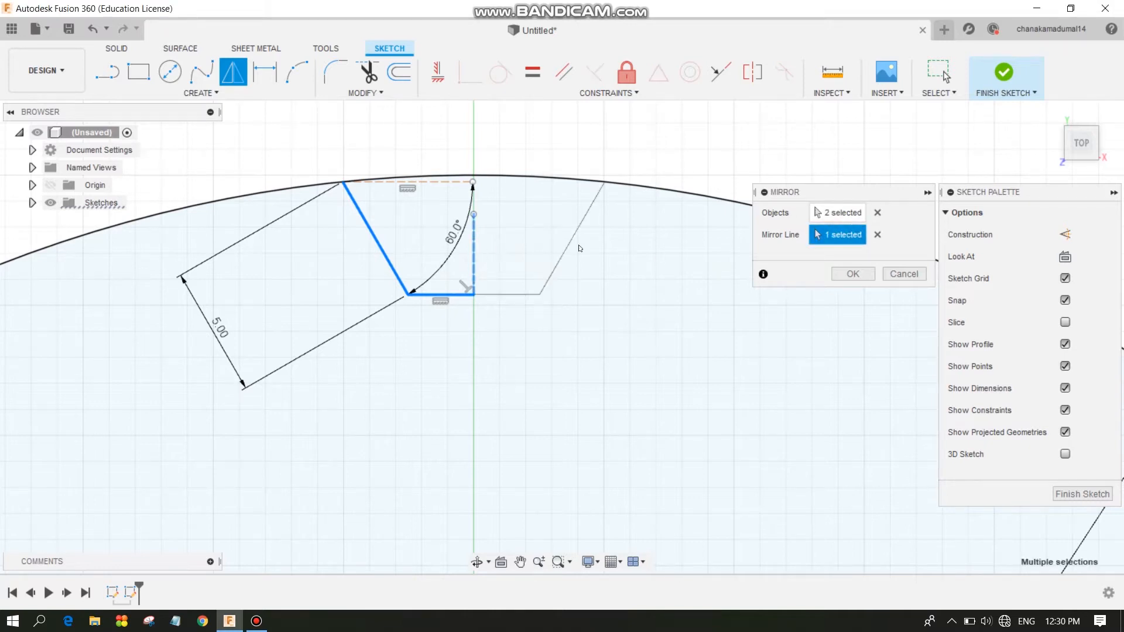
click(854, 274)
Set up a full circular sketch pattern of the four notch lines around the circle's centre point.
scroll(706, 356, down, 5)
middle_drag(706, 357, 667, 188)
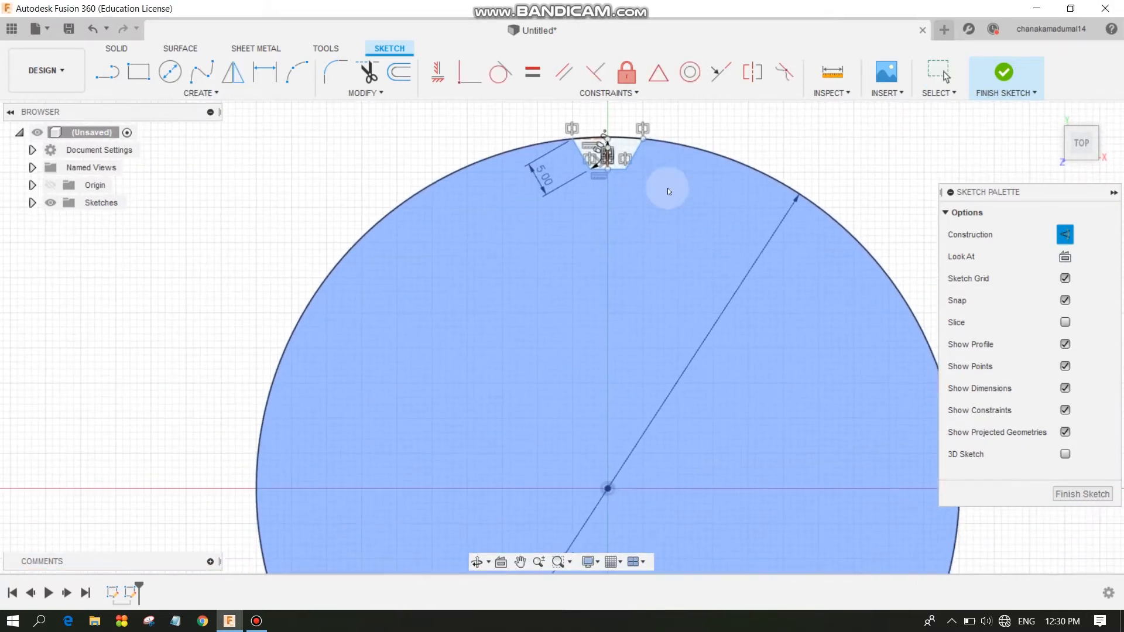
scroll(682, 266, down, 2)
middle_drag(802, 342, 695, 254)
scroll(565, 355, down, 1)
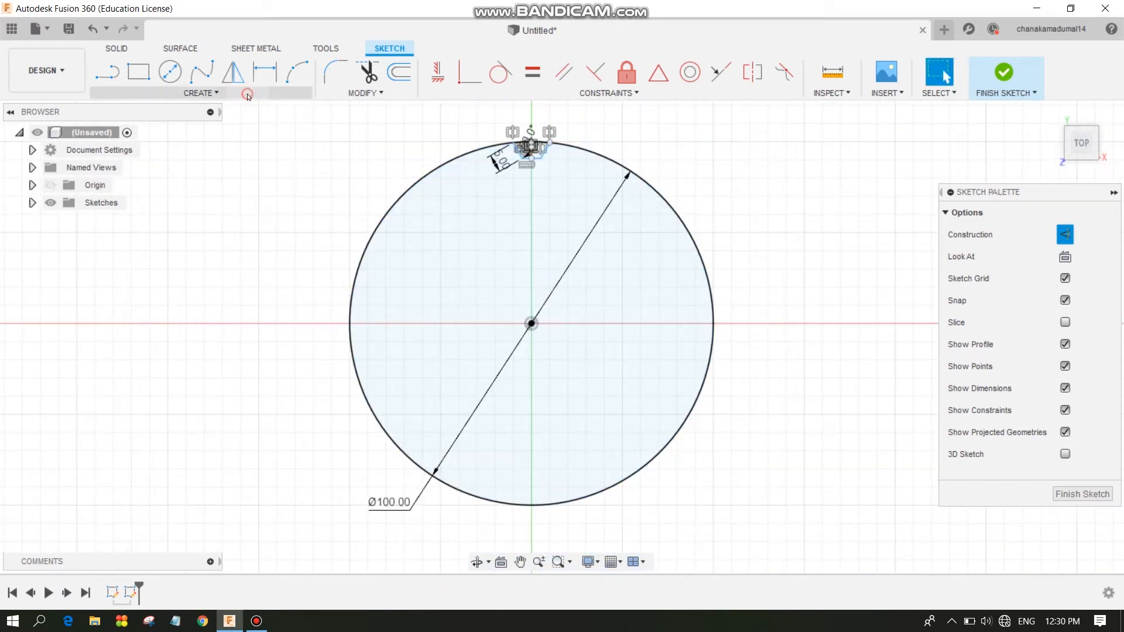
click(201, 93)
click(157, 329)
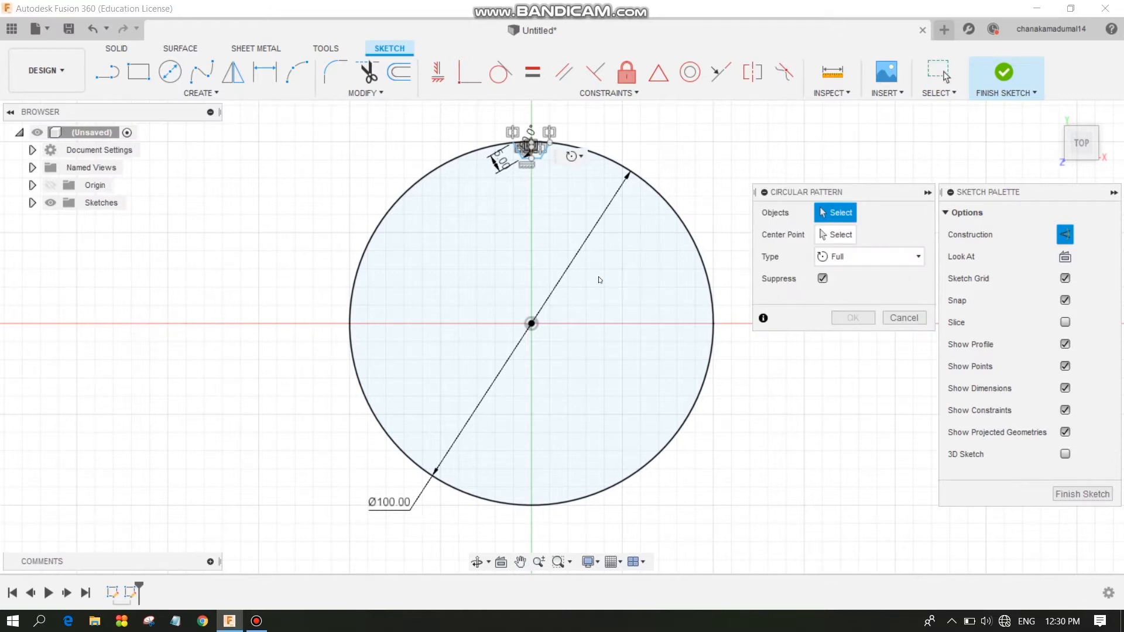
scroll(547, 145, up, 6)
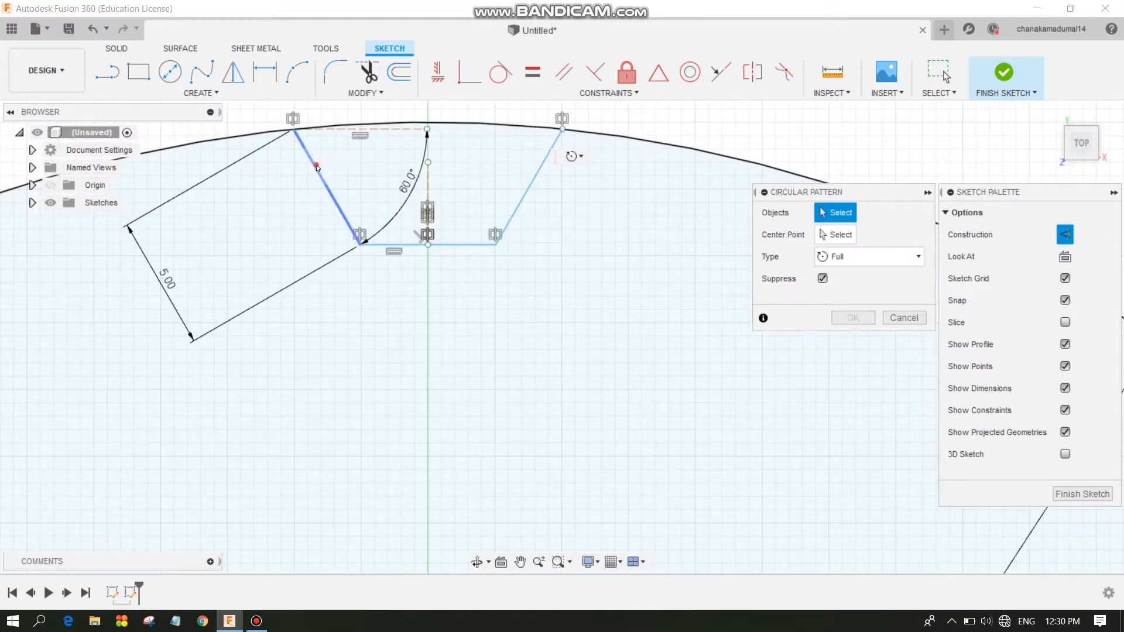
click(316, 167)
click(403, 245)
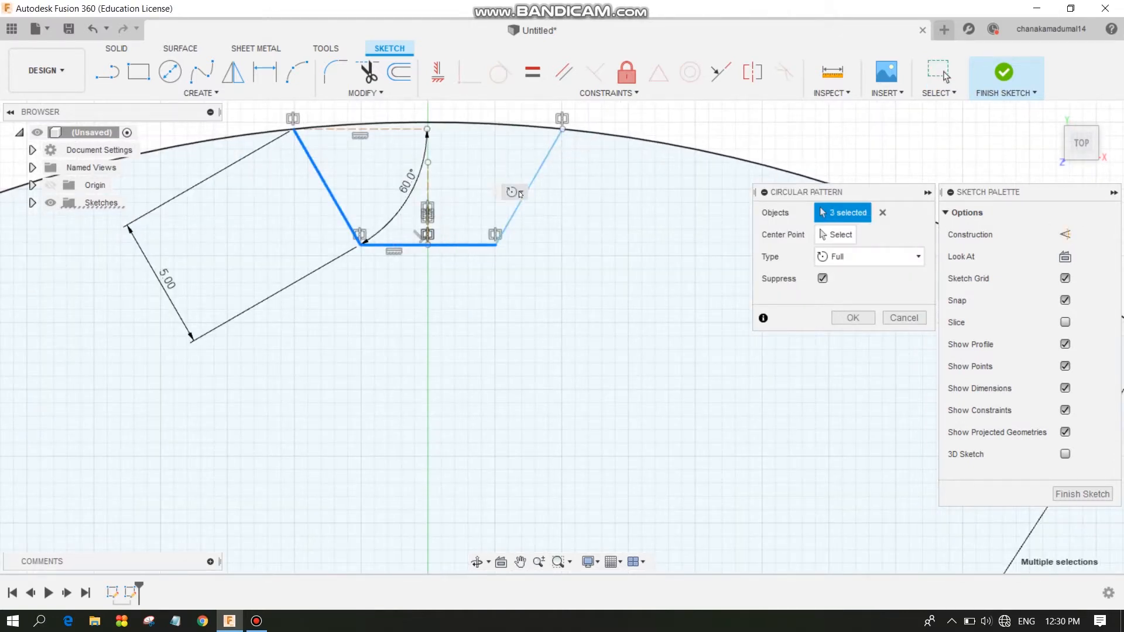
click(848, 239)
scroll(456, 480, down, 3)
middle_drag(486, 416, 562, 223)
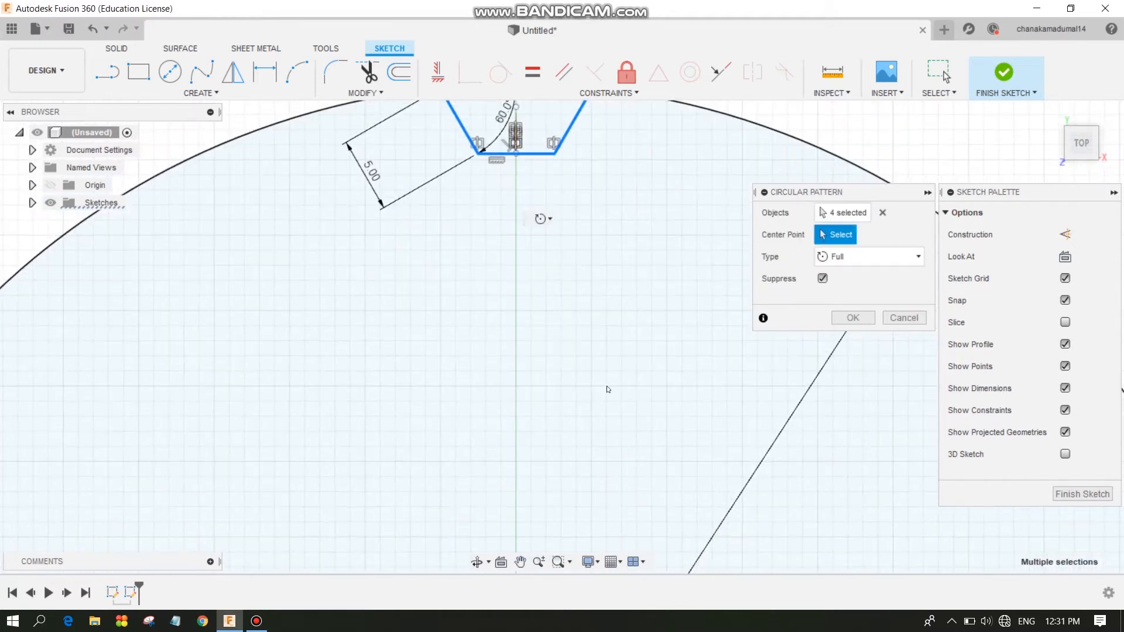
scroll(614, 415, down, 5)
middle_drag(587, 526, 597, 394)
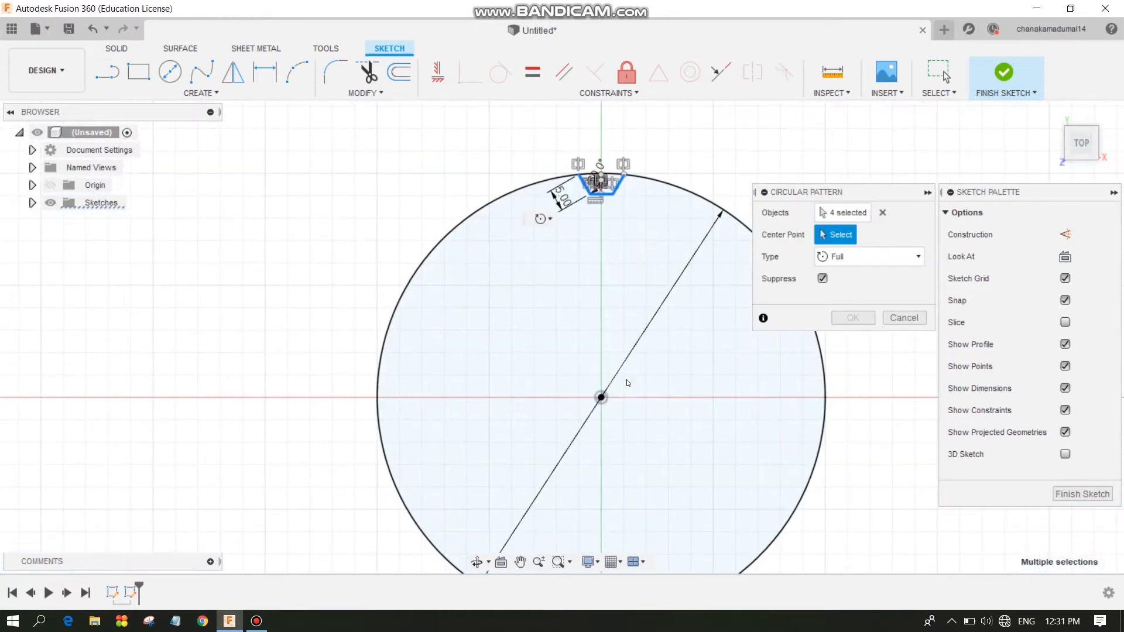
click(601, 398)
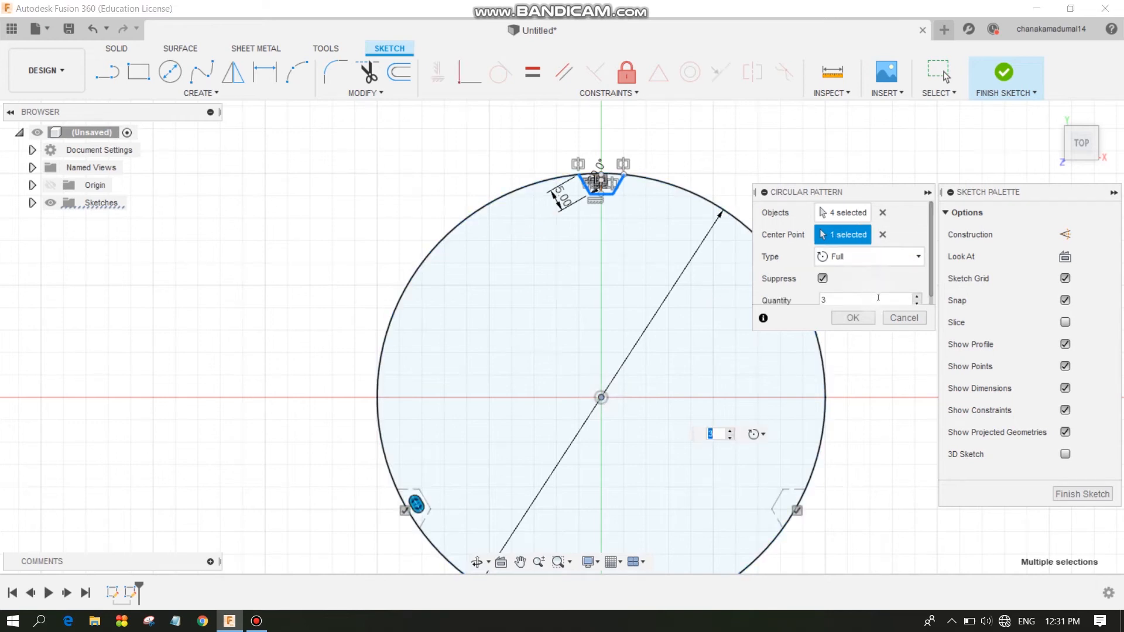
Set the circular pattern quantity to 25 and create the notches around the full circle.
click(917, 298)
click(916, 297)
click(916, 298)
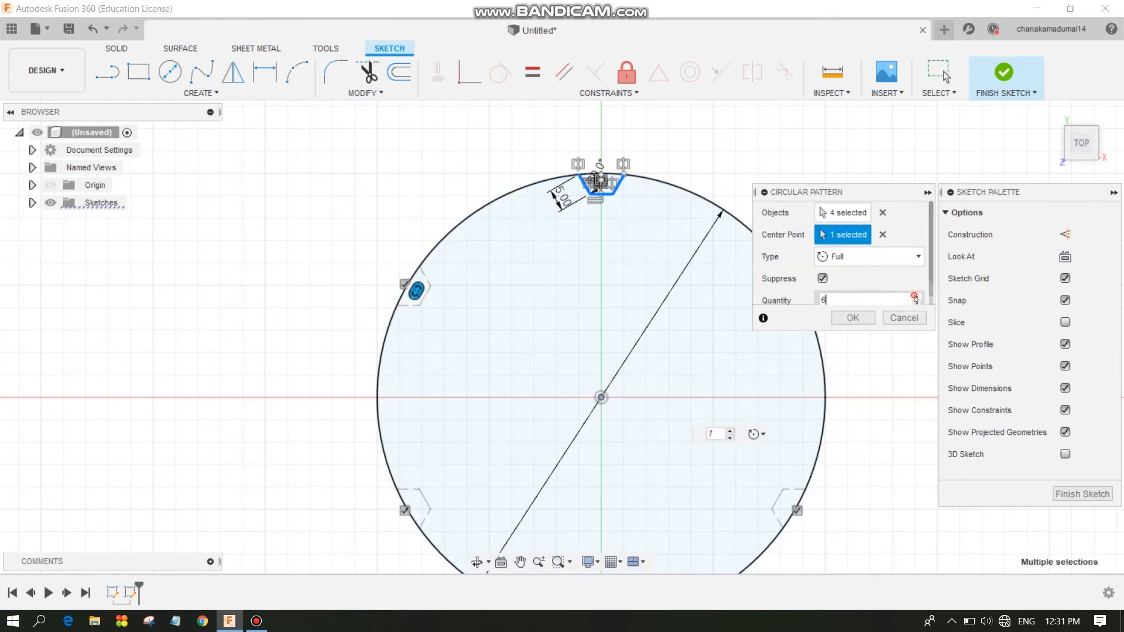
click(915, 298)
click(916, 297)
click(916, 297)
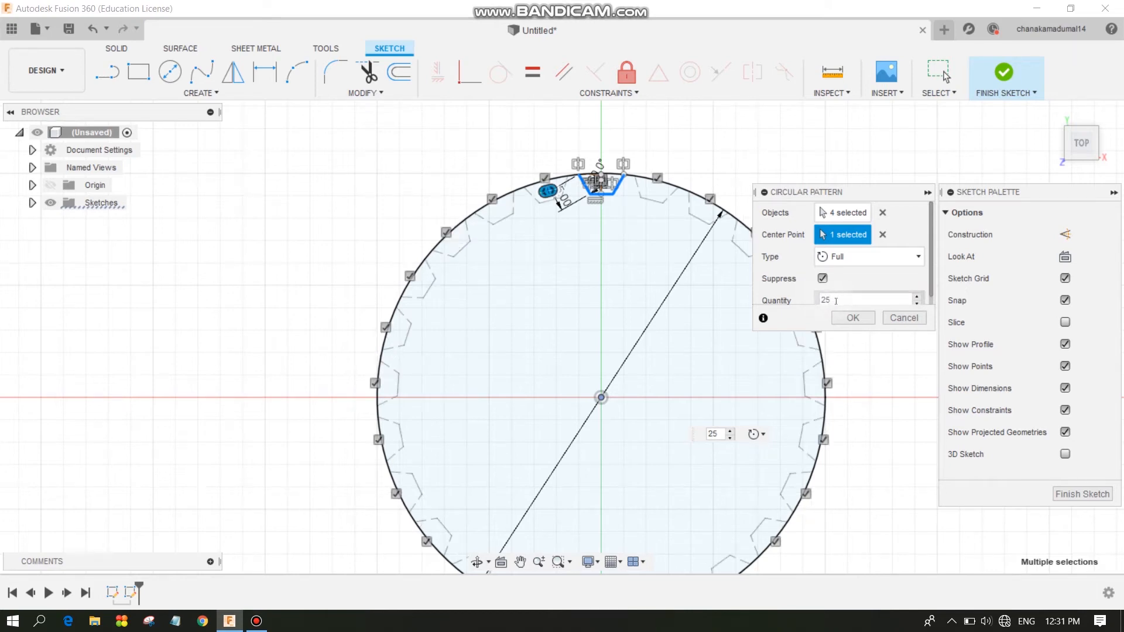
scroll(878, 386, up, 1)
mouse_move(764, 455)
middle_down()
mouse_move(684, 398)
mouse_move(656, 357)
middle_up()
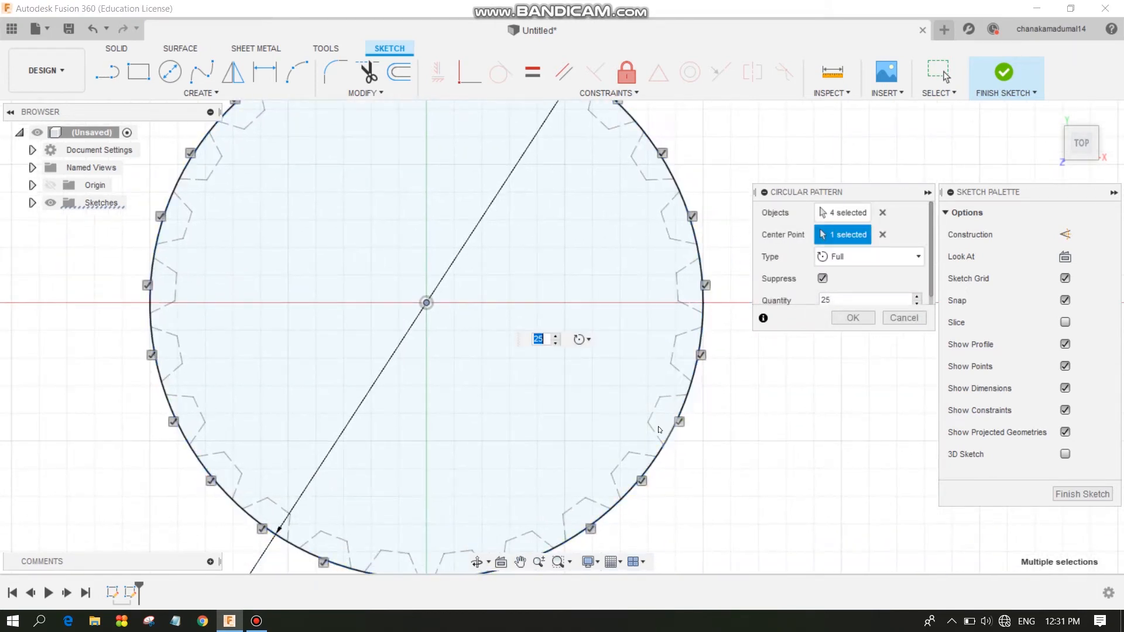
scroll(657, 427, down, 2)
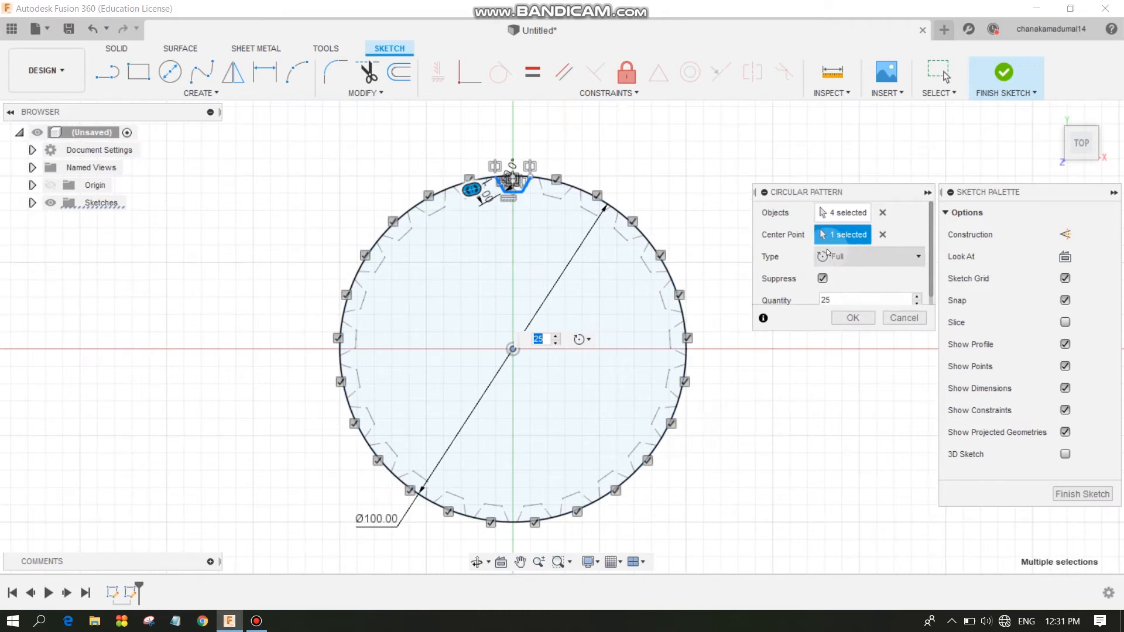
click(849, 319)
scroll(618, 346, up, 2)
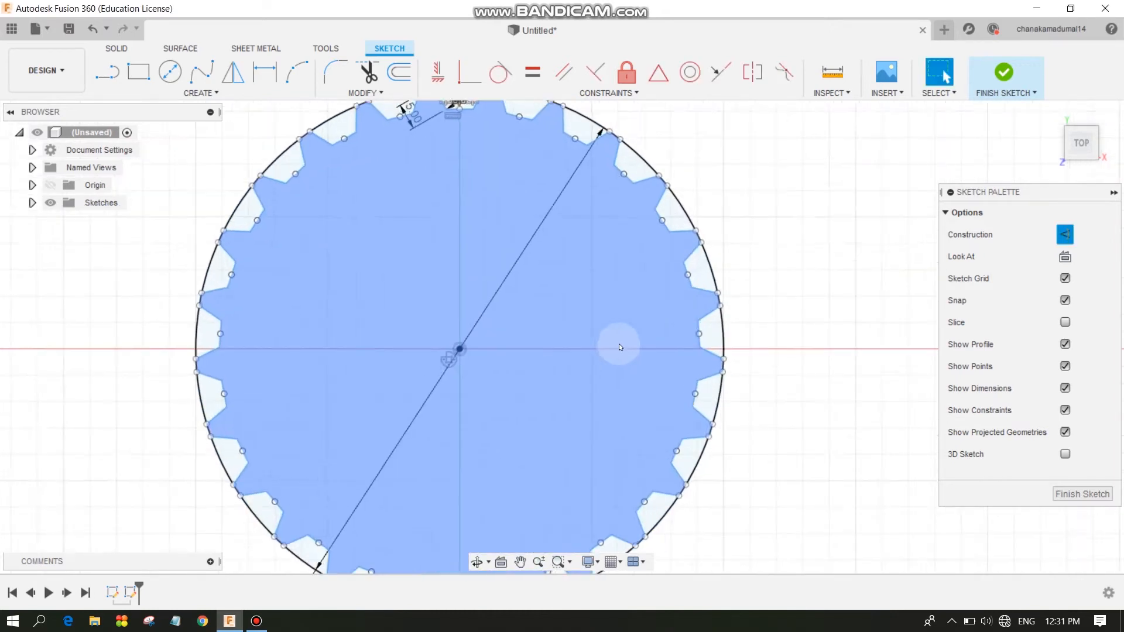
scroll(619, 345, down, 2)
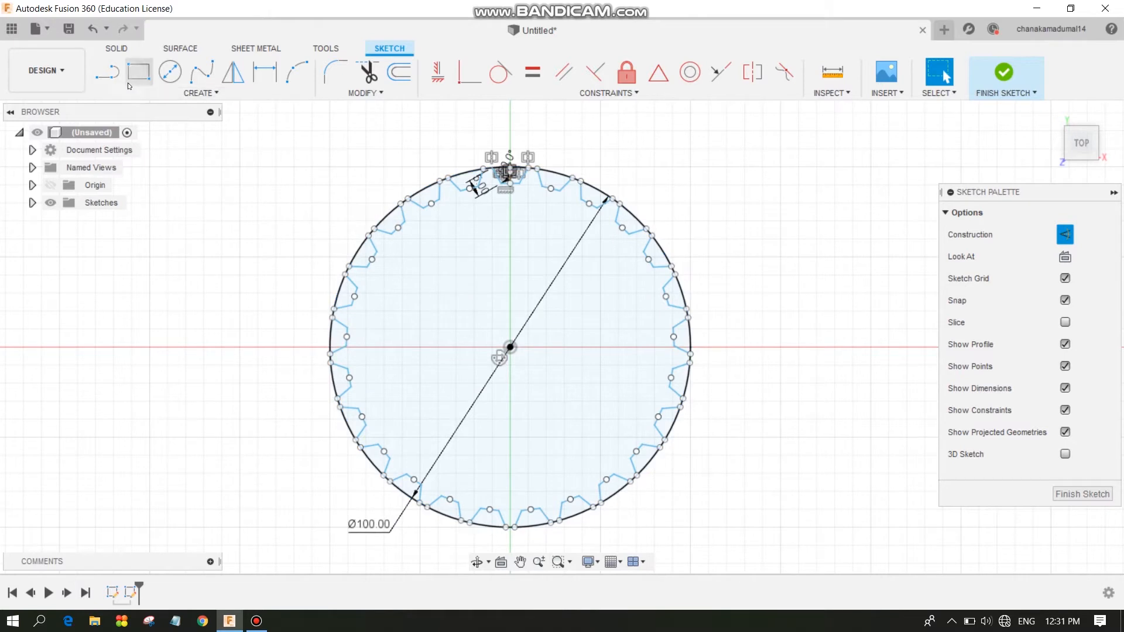
Extrude the inner toothed profile upward as a new body, trying 15 mm before setting the distance to 20 mm.
click(118, 50)
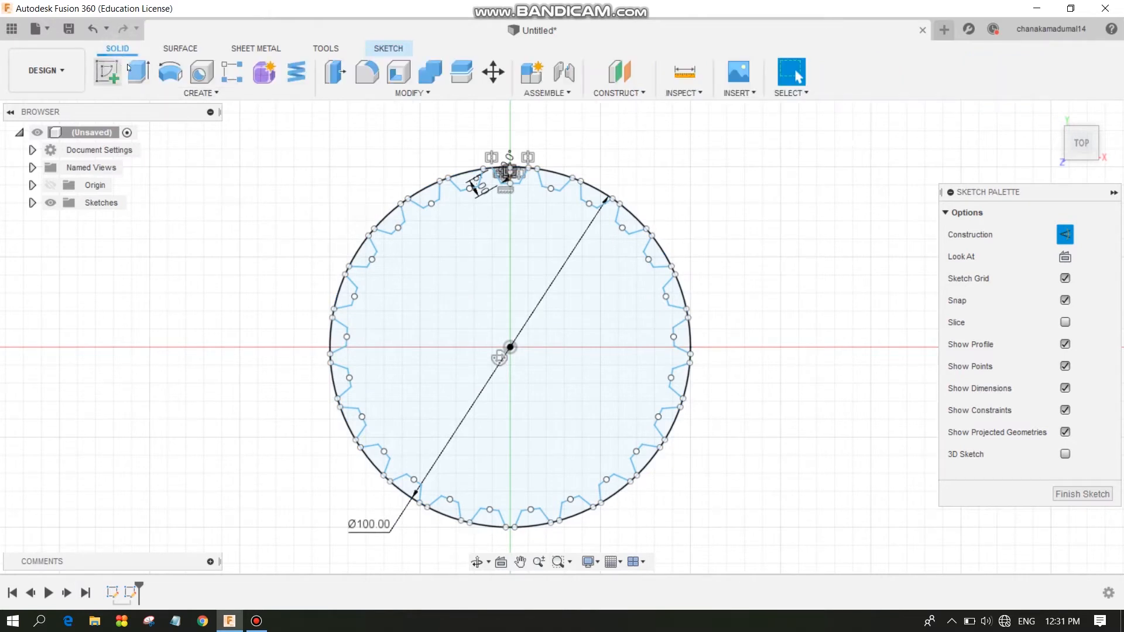
click(130, 69)
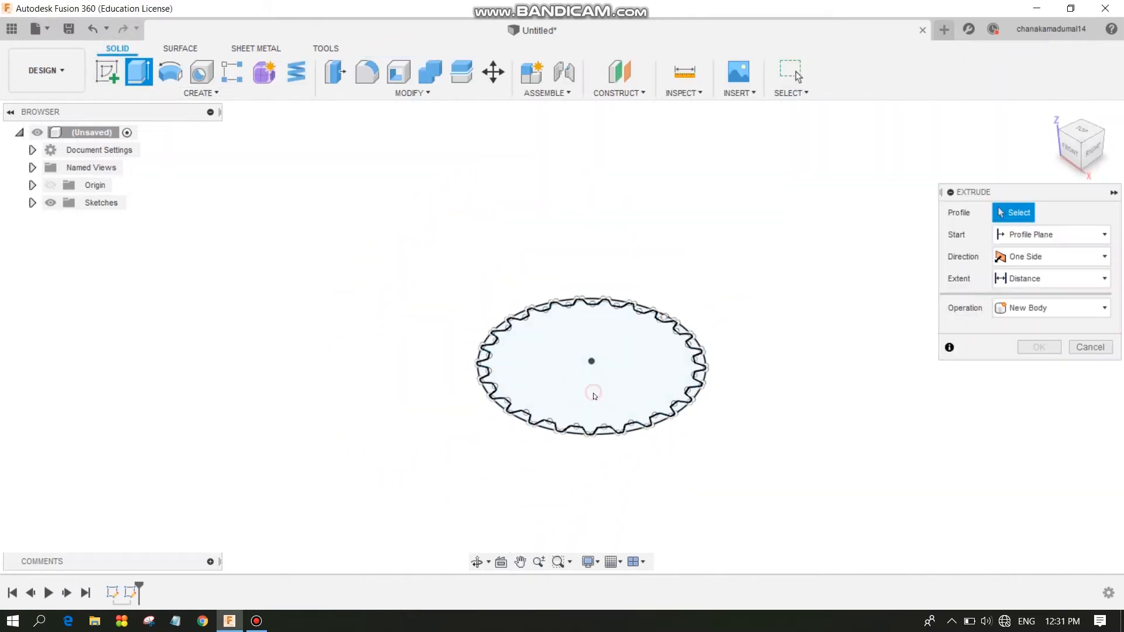
click(594, 394)
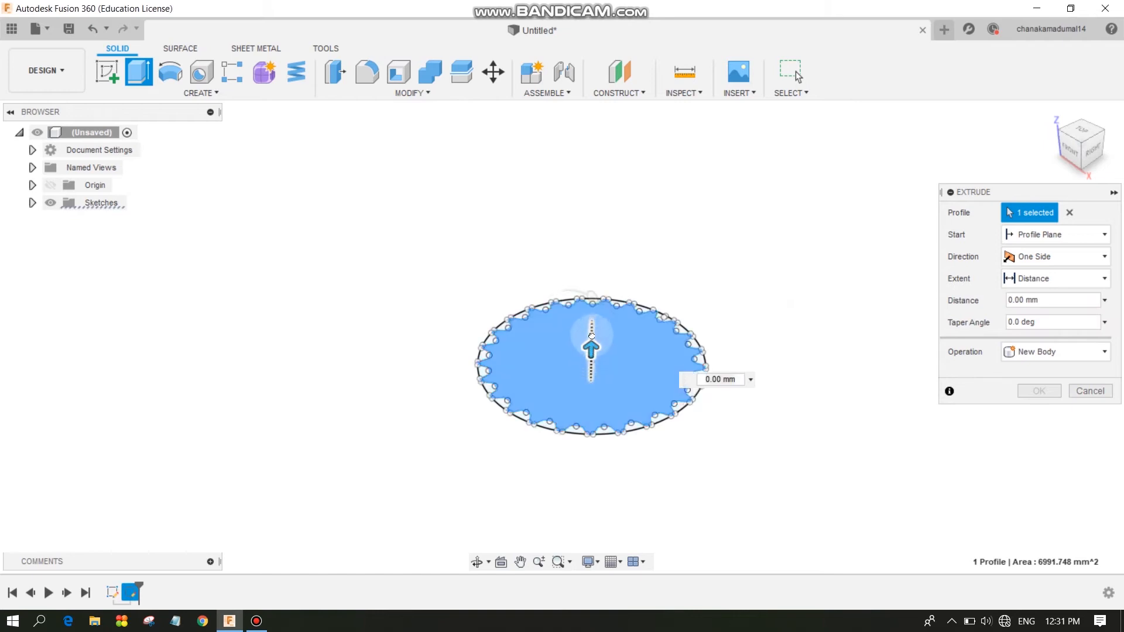
mouse_move(591, 335)
mouse_down()
mouse_move(591, 315)
mouse_move(590, 325)
mouse_up()
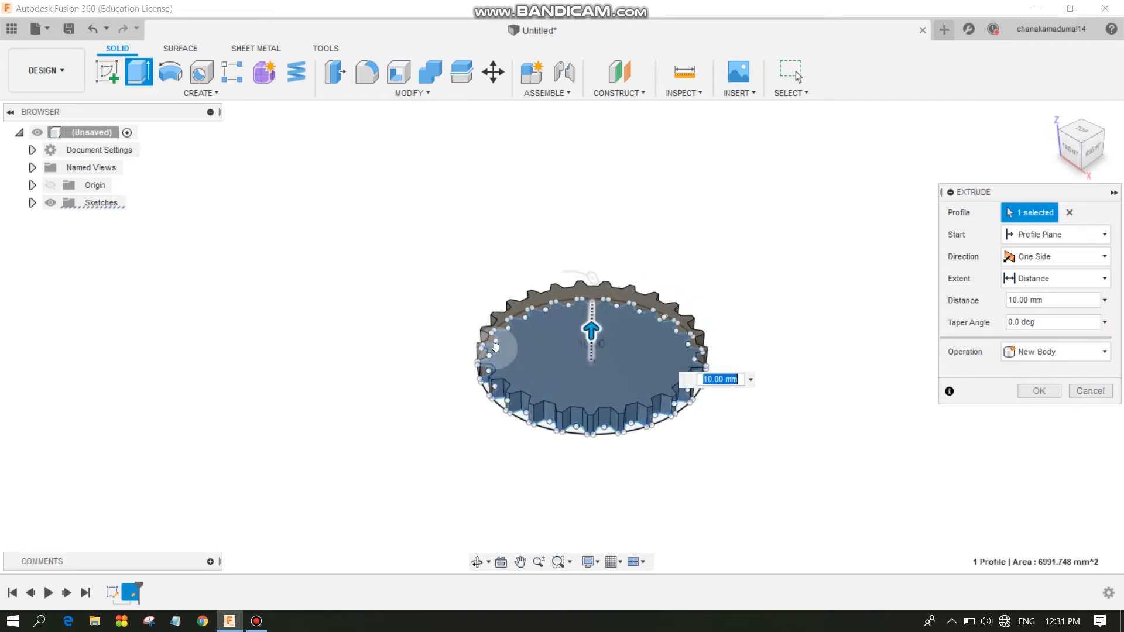
text(15)
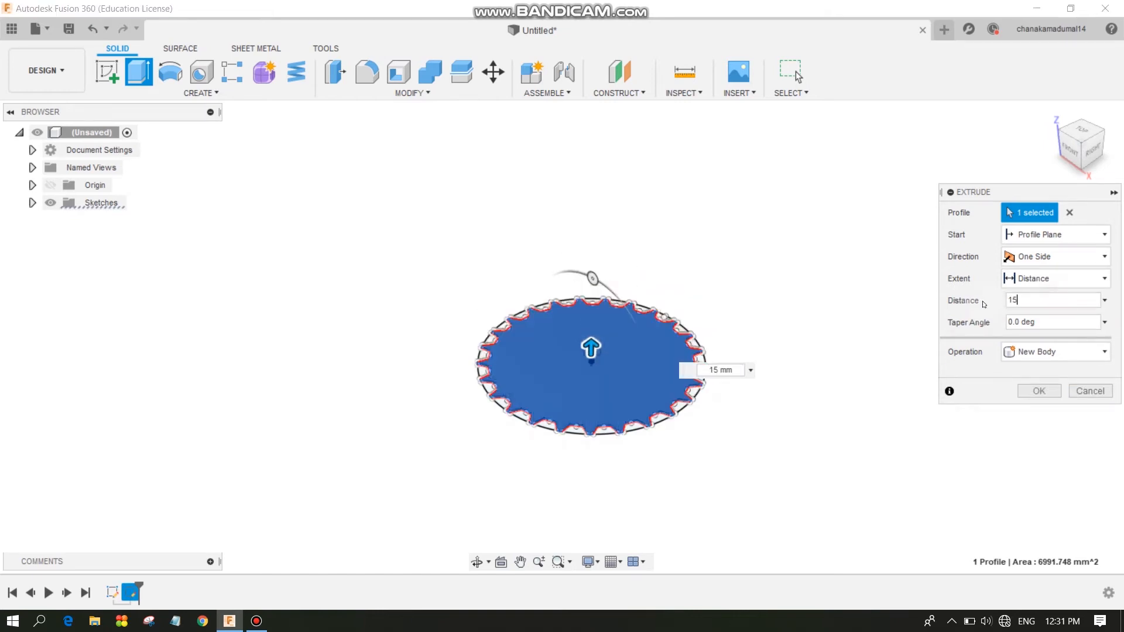
scroll(649, 503, up, 5)
middle_drag(647, 500, 684, 439)
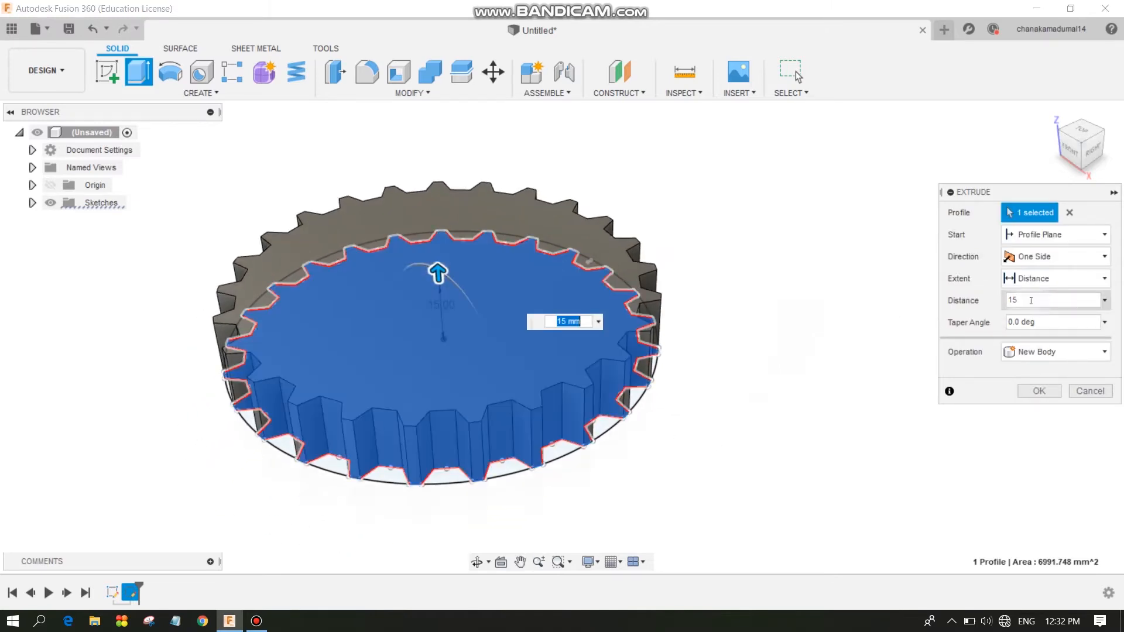
text(20)
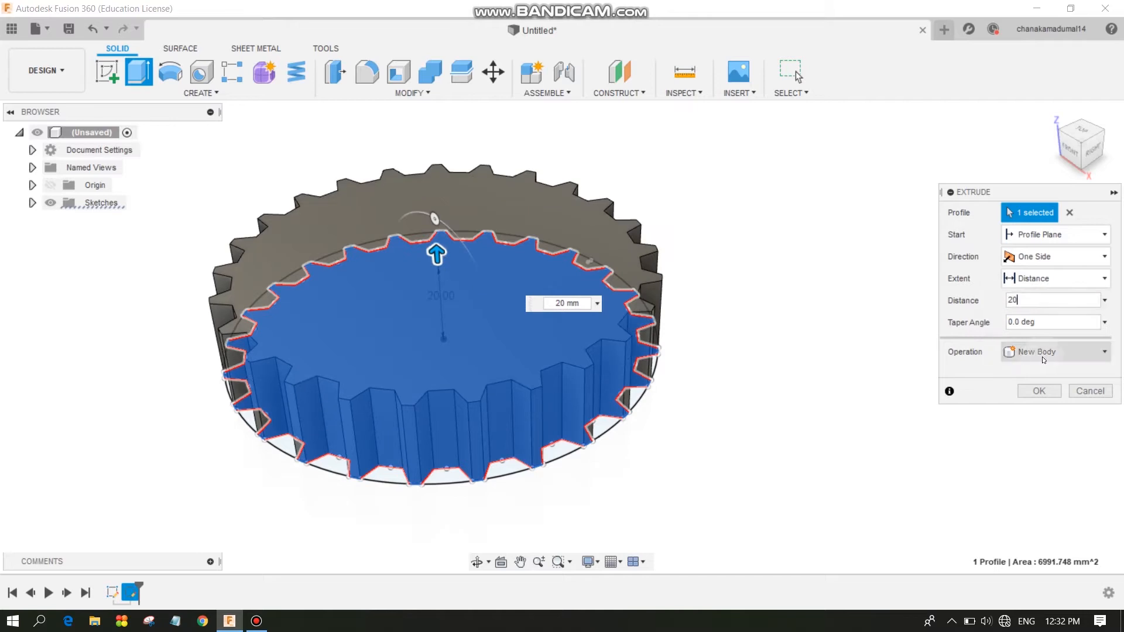
Try taper angles of 10 and -25 degrees on the extrusion, reset the taper to 0 degrees and complete the body.
click(1037, 322)
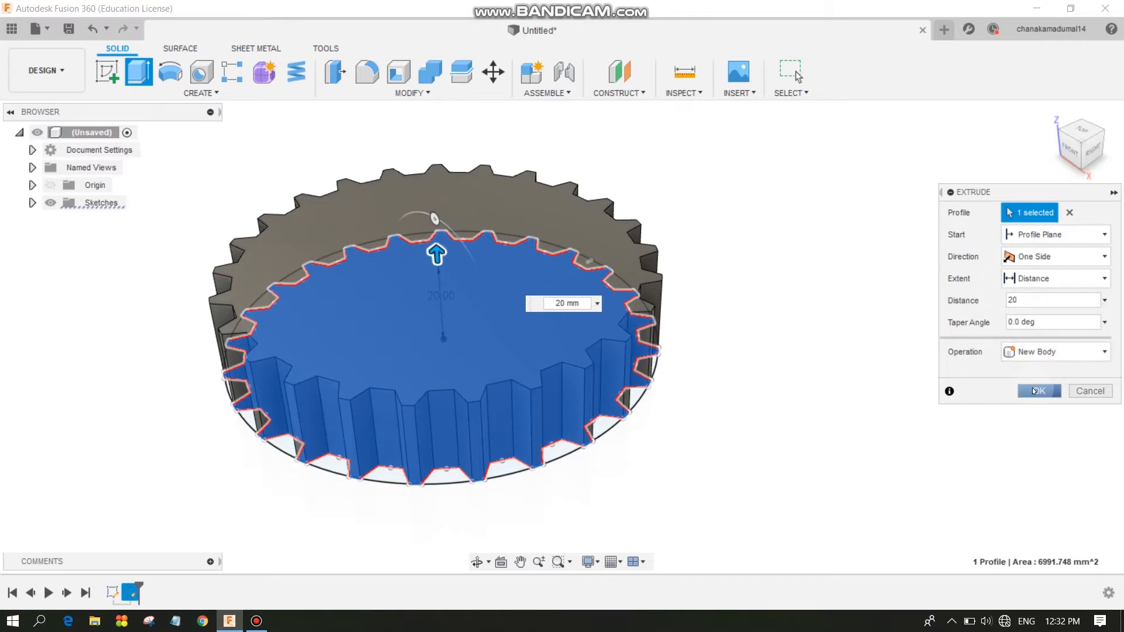
click(1038, 297)
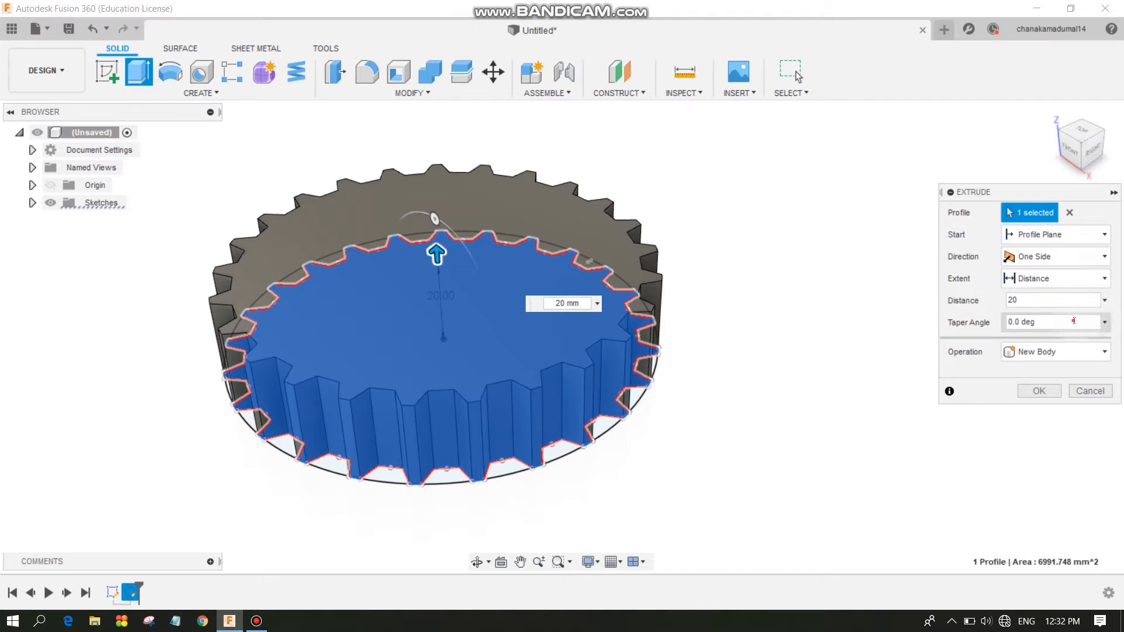
text(10)
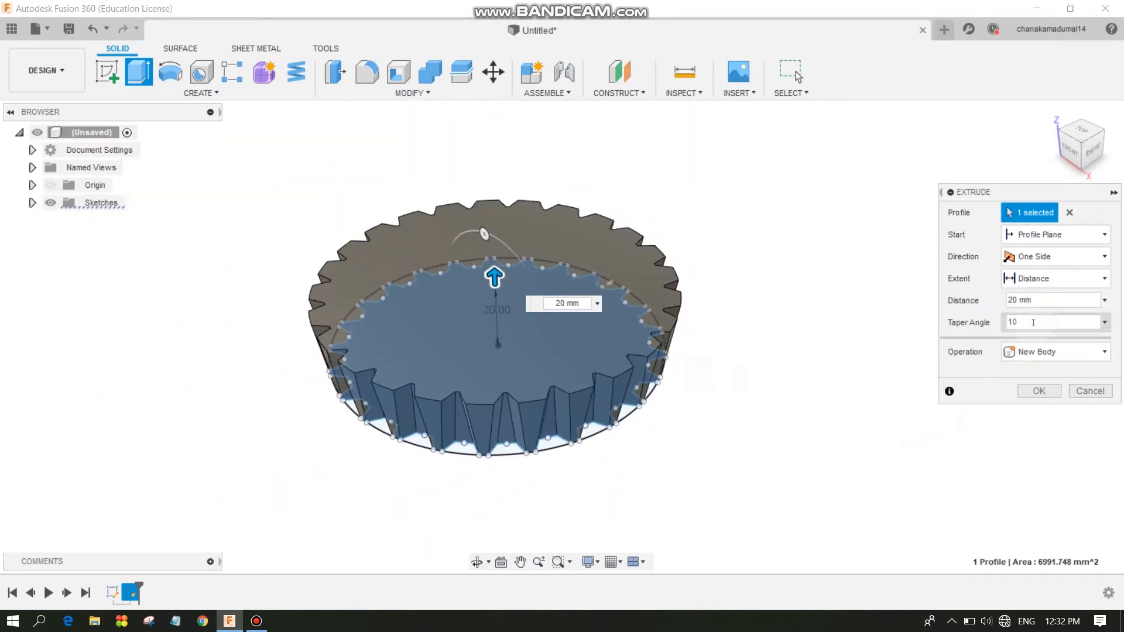
double_click(1026, 322)
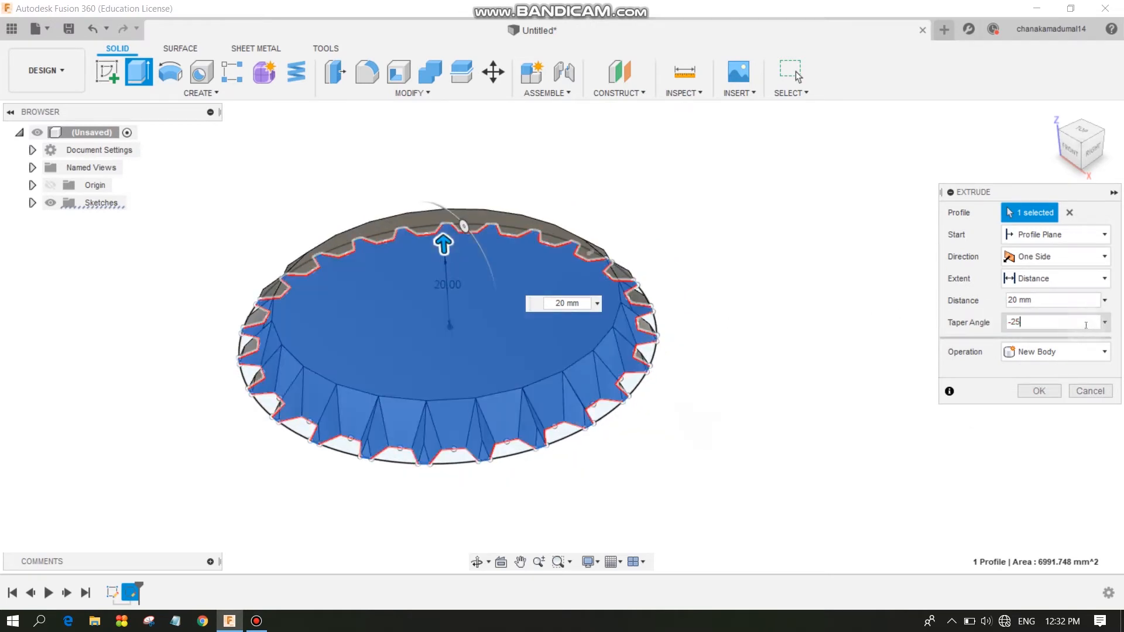
text(0)
click(1029, 389)
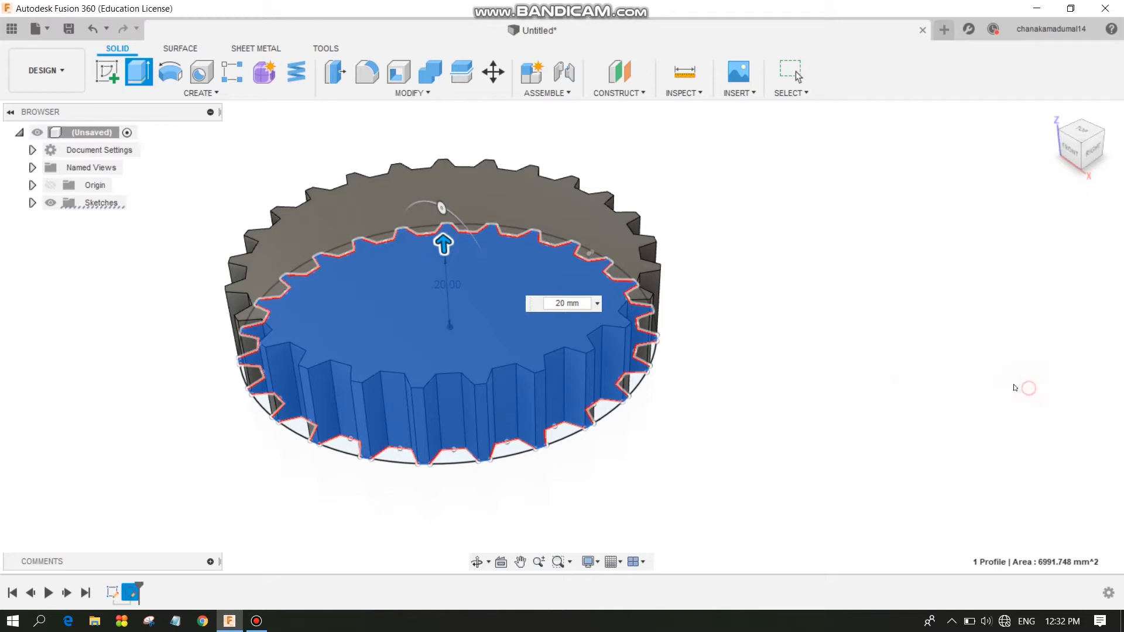
Start a sketch on the gear's top face and draw a circle about 50 mm in diameter centred on the origin.
scroll(465, 282, up, 5)
scroll(735, 398, down, 4)
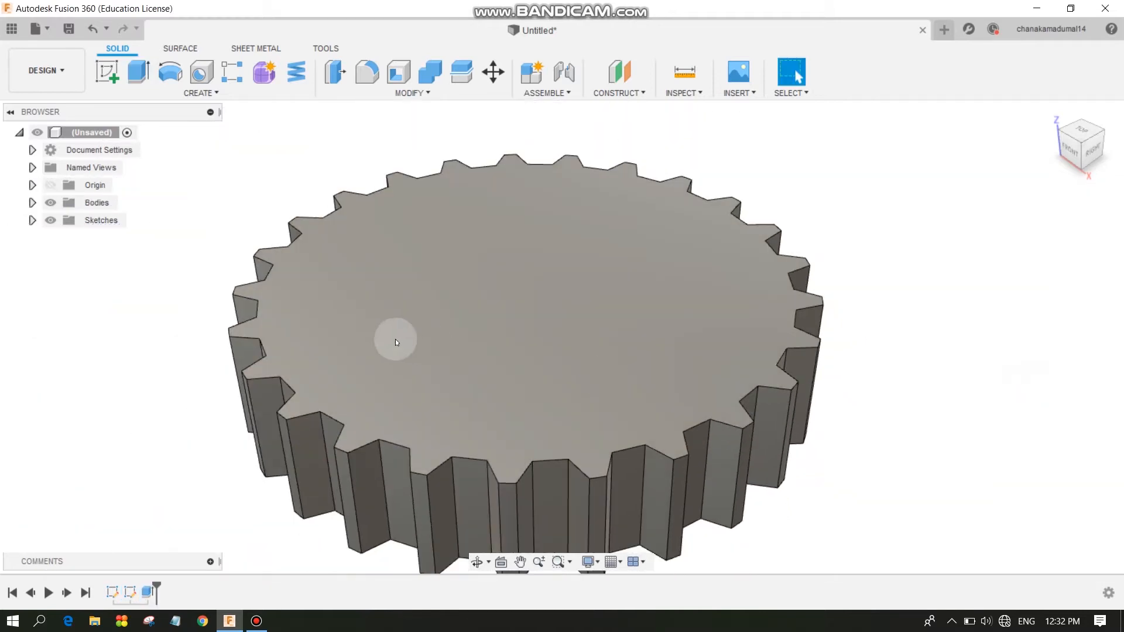
click(499, 332)
click(107, 71)
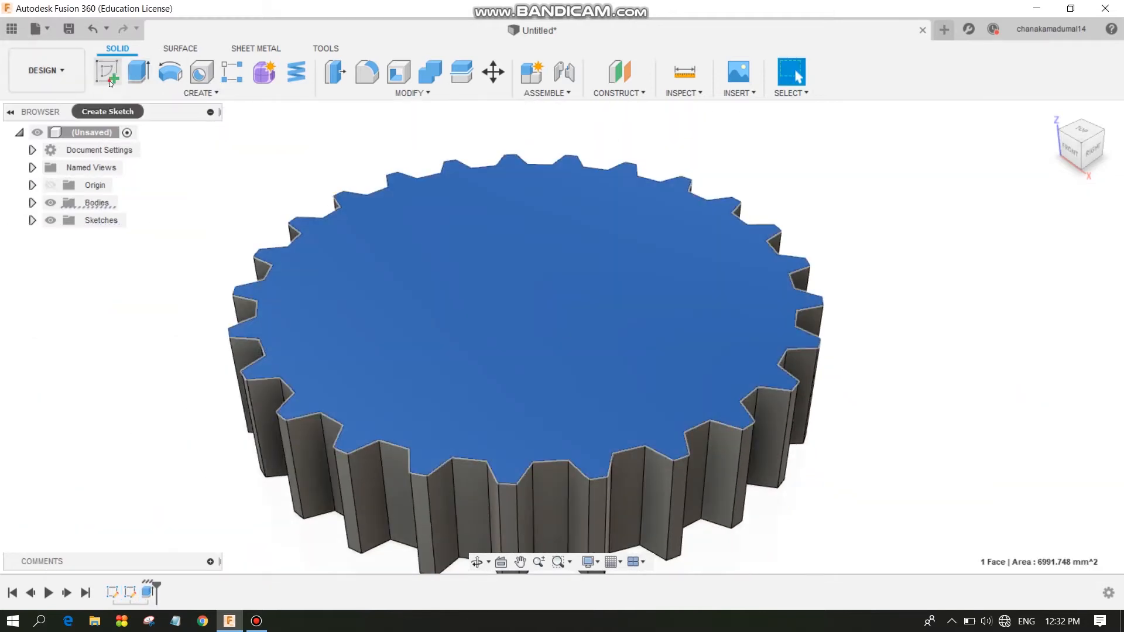
click(395, 222)
click(521, 344)
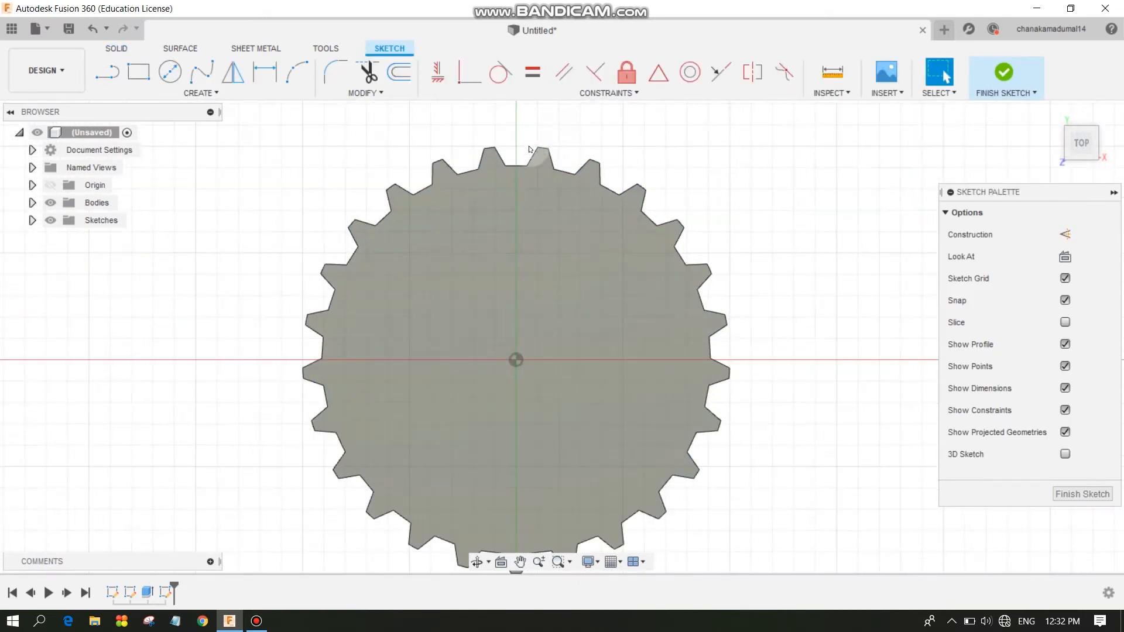
click(169, 71)
click(516, 359)
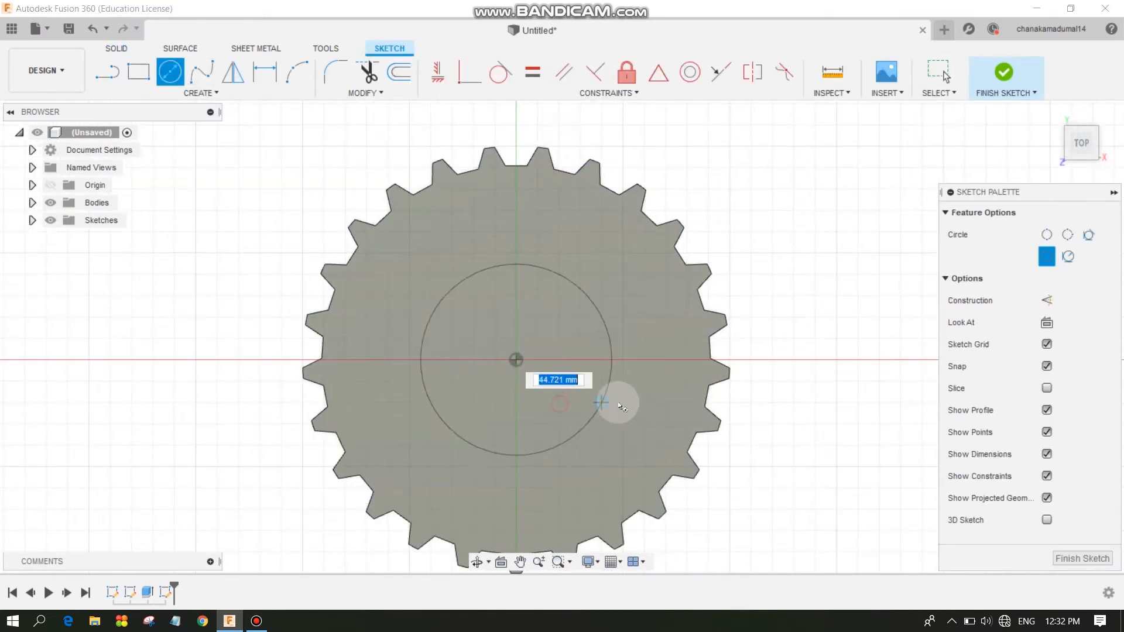
click(622, 359)
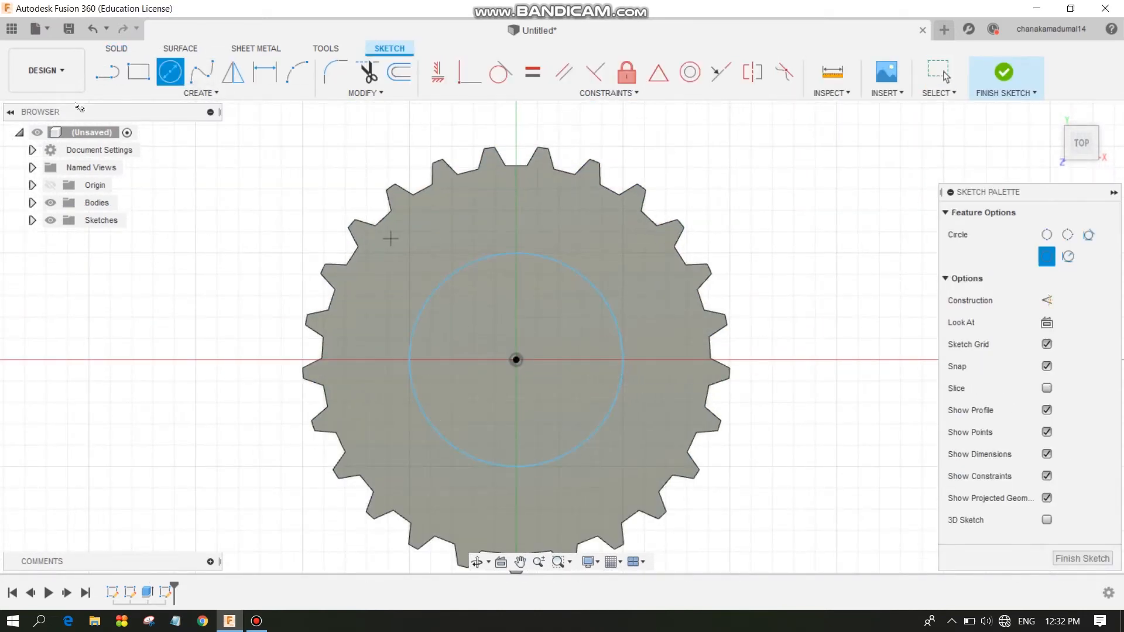
Dimension the central circle's diameter to 40 mm and finish the sketch.
click(265, 71)
click(477, 455)
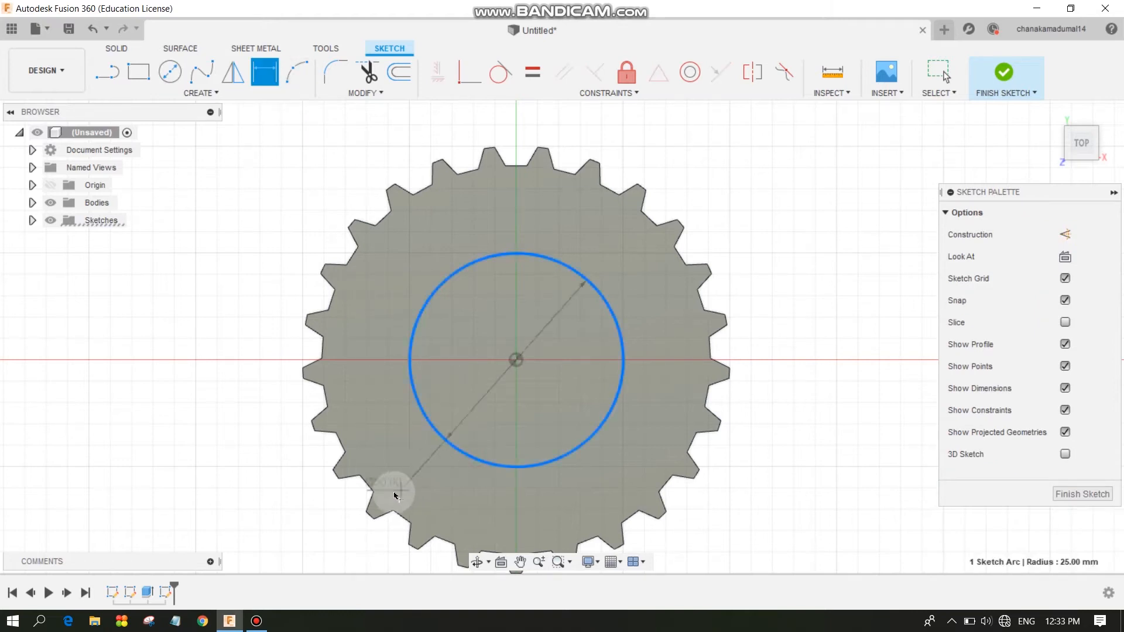
click(214, 474)
text(40)
key(Return)
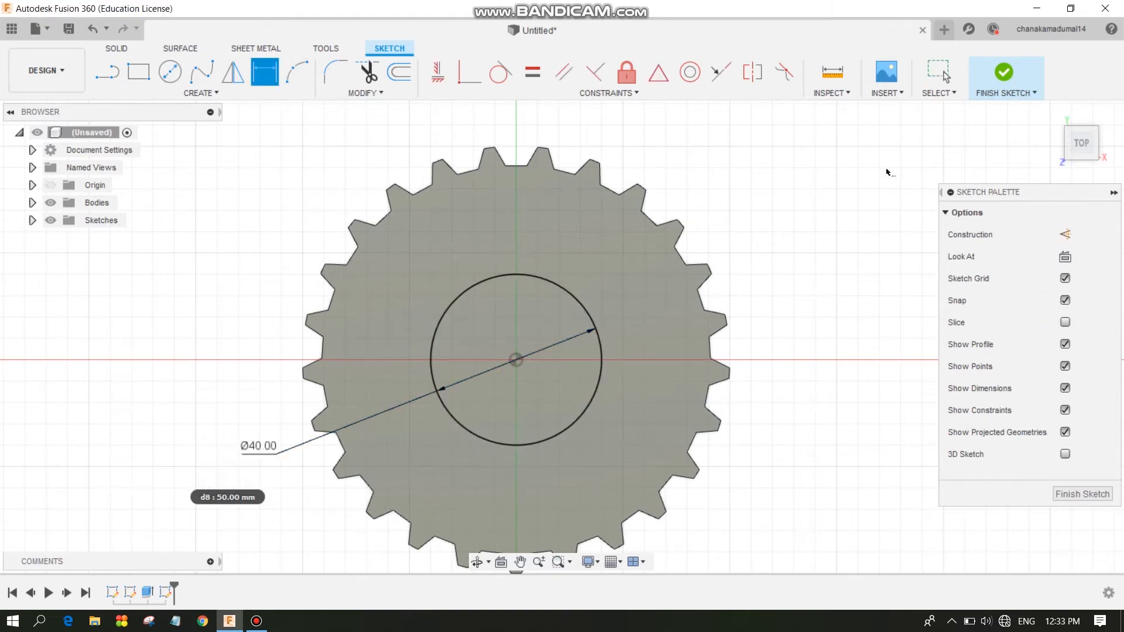
click(1005, 71)
Start a sketch on the central circle's profile and draw a rectangle about 12 by 5 mm straddling the circle's edge on the vertical axis.
scroll(540, 313, up, 3)
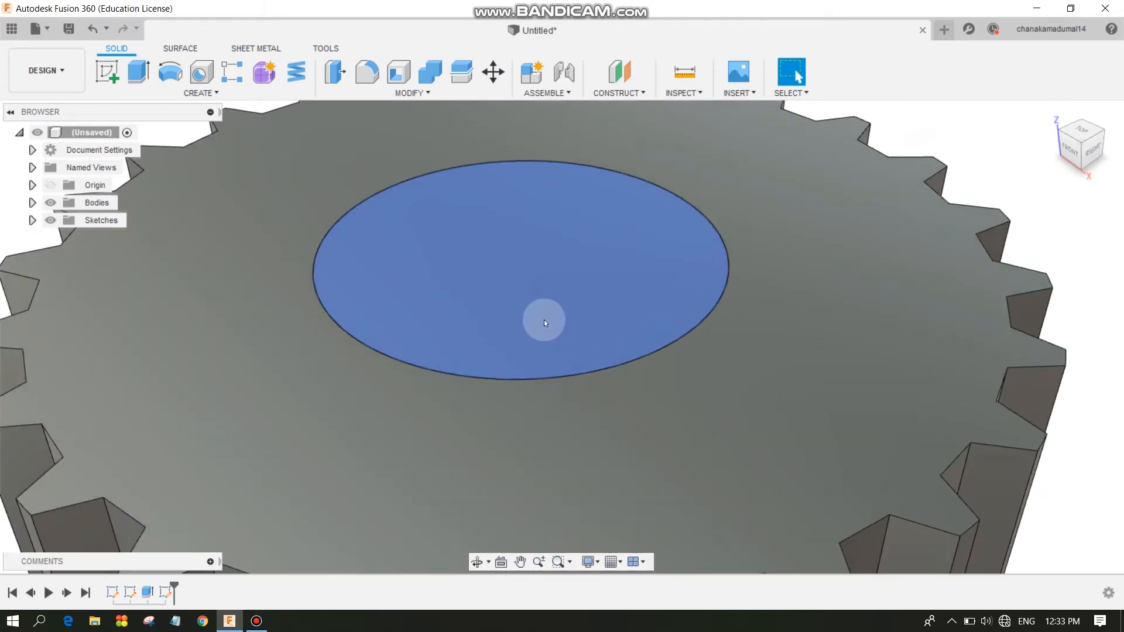
click(573, 304)
click(104, 75)
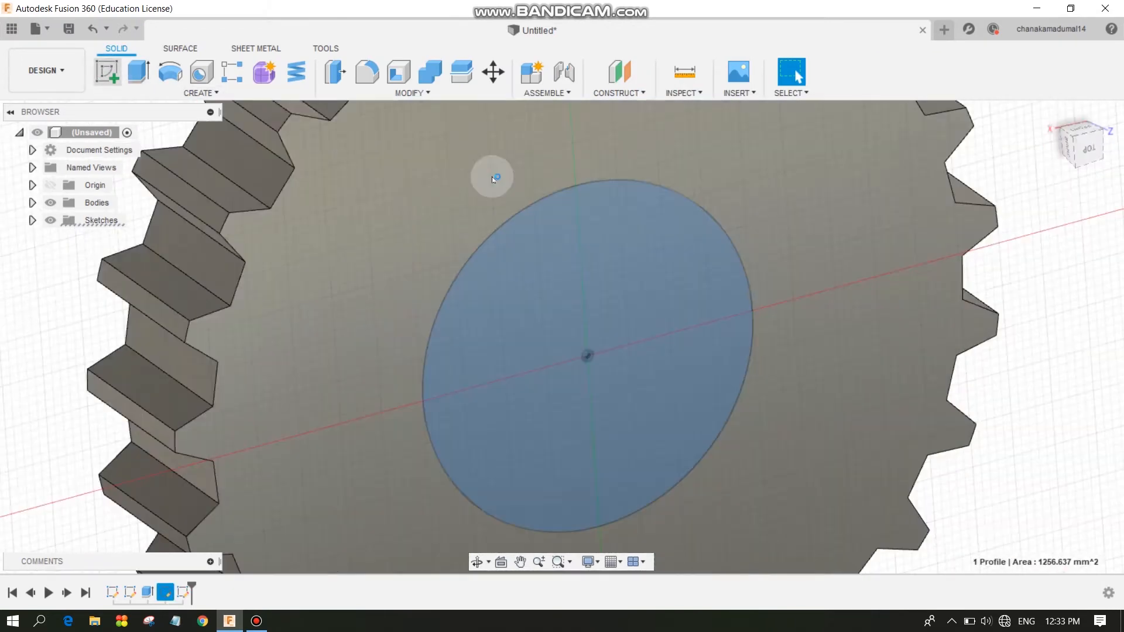
scroll(657, 291, down, 3)
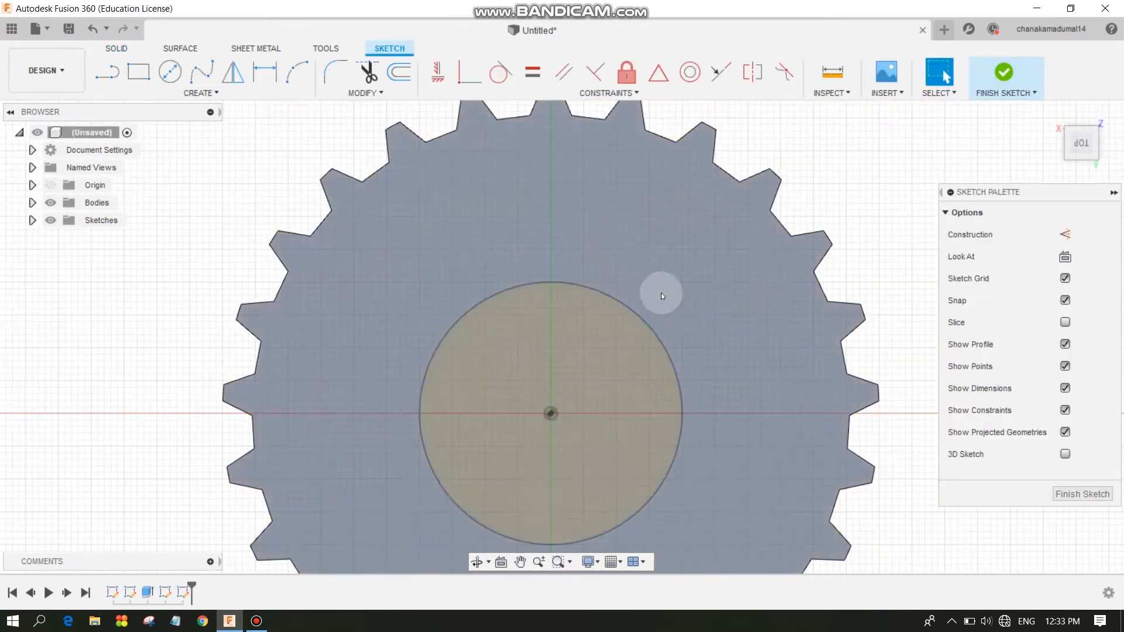
scroll(617, 345, up, 4)
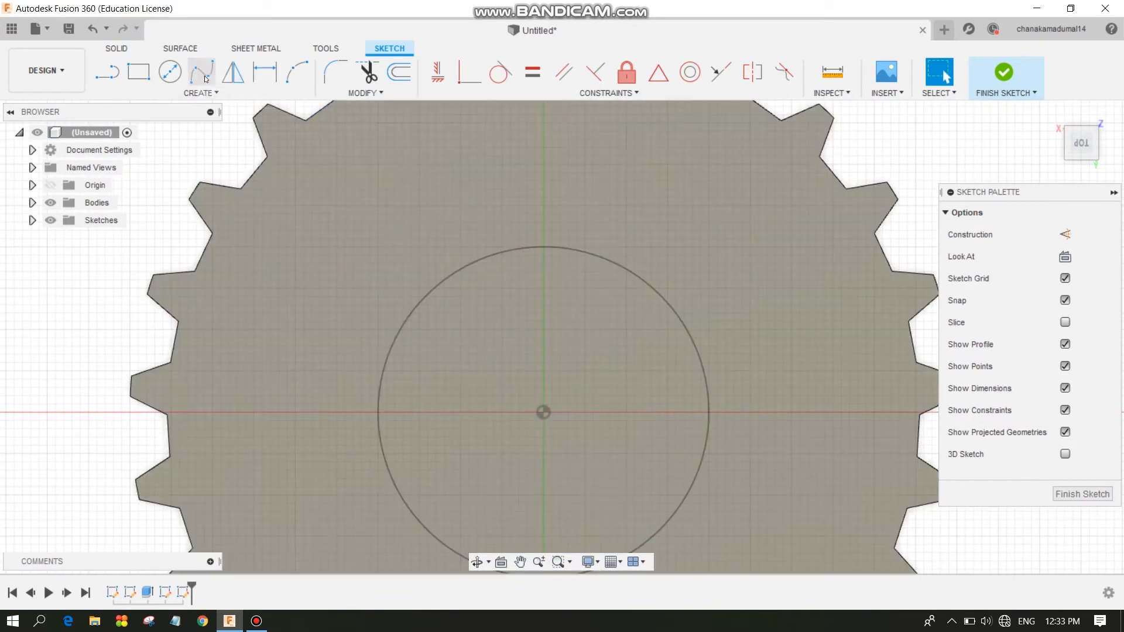
click(139, 71)
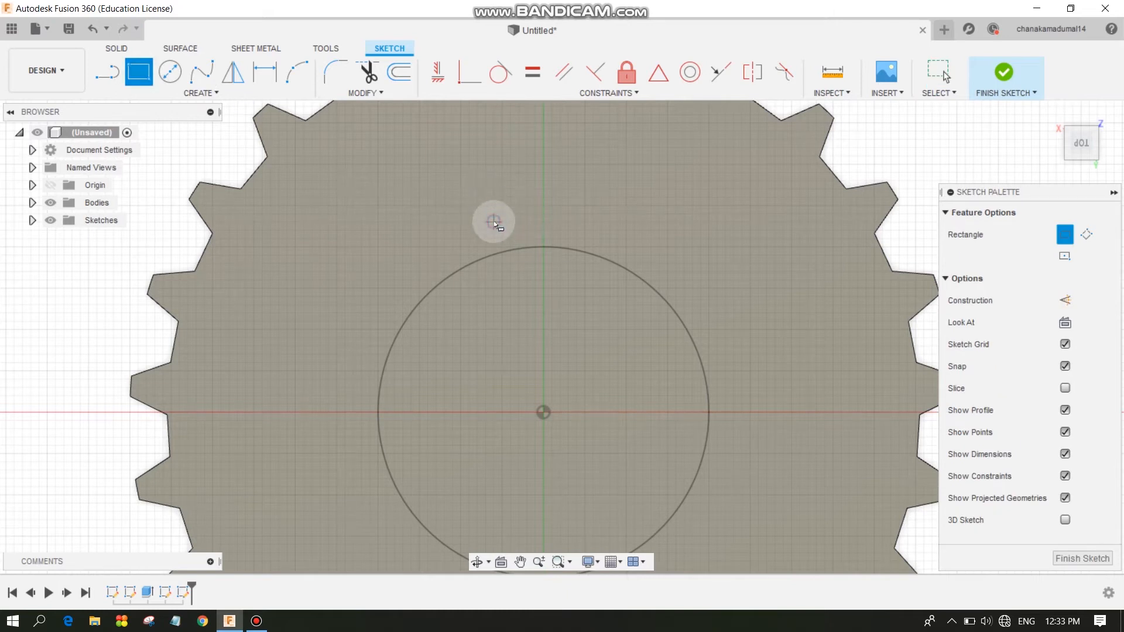
click(494, 223)
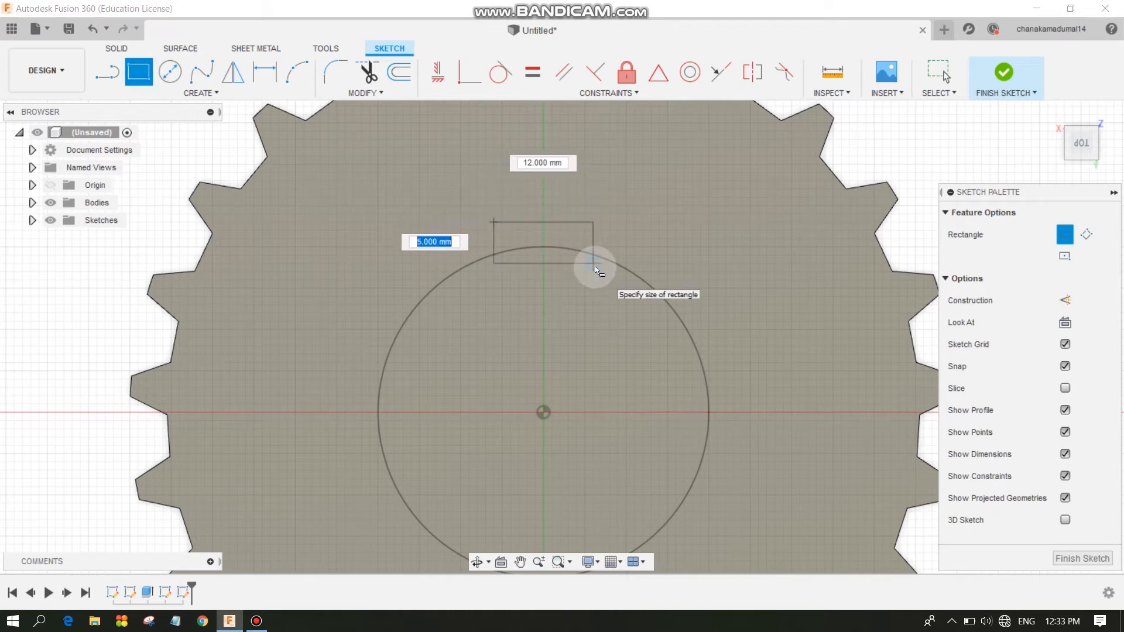
click(596, 268)
right_click(647, 221)
click(575, 271)
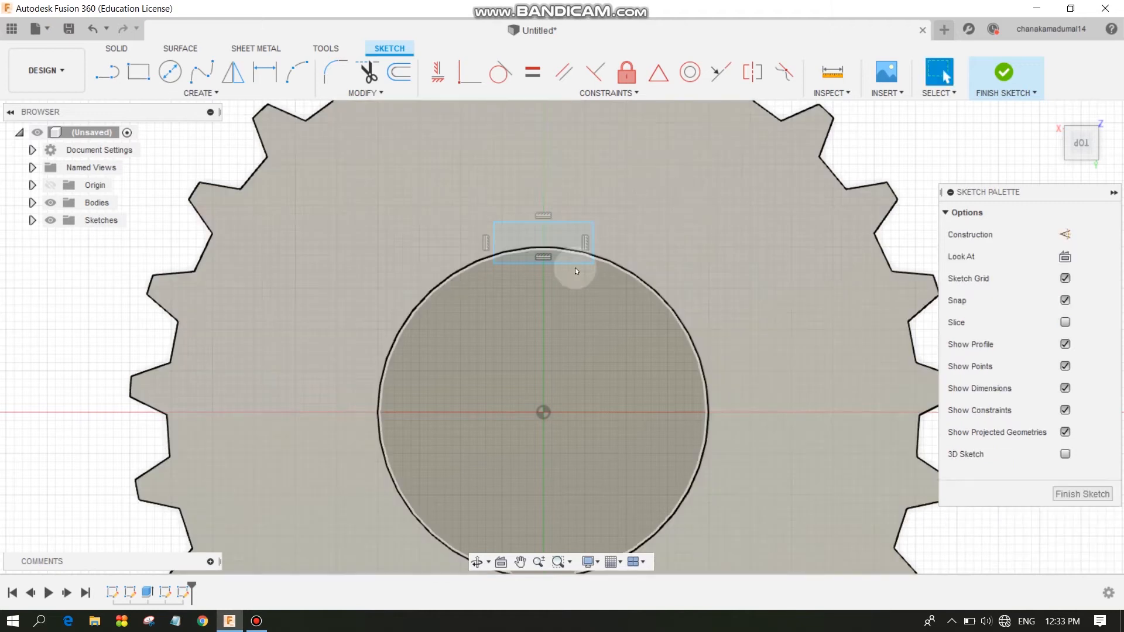
Add coincident constraints placing both inner corners of the keyway rectangle on the bore circle.
scroll(562, 246, up, 3)
scroll(580, 251, down, 5)
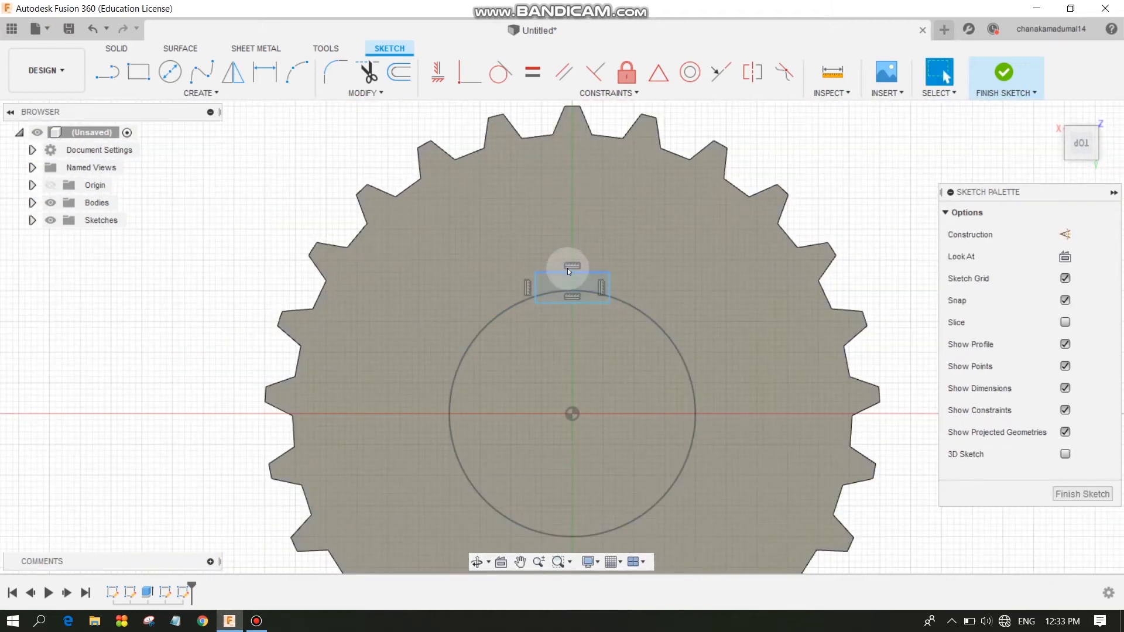
click(469, 72)
scroll(556, 327, up, 5)
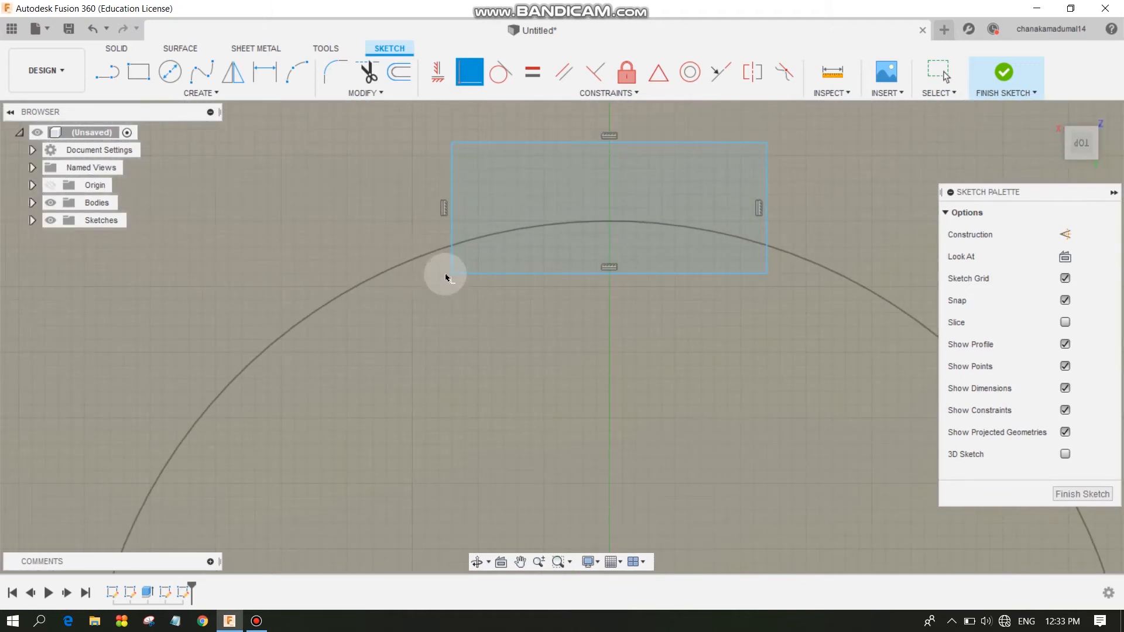
click(451, 274)
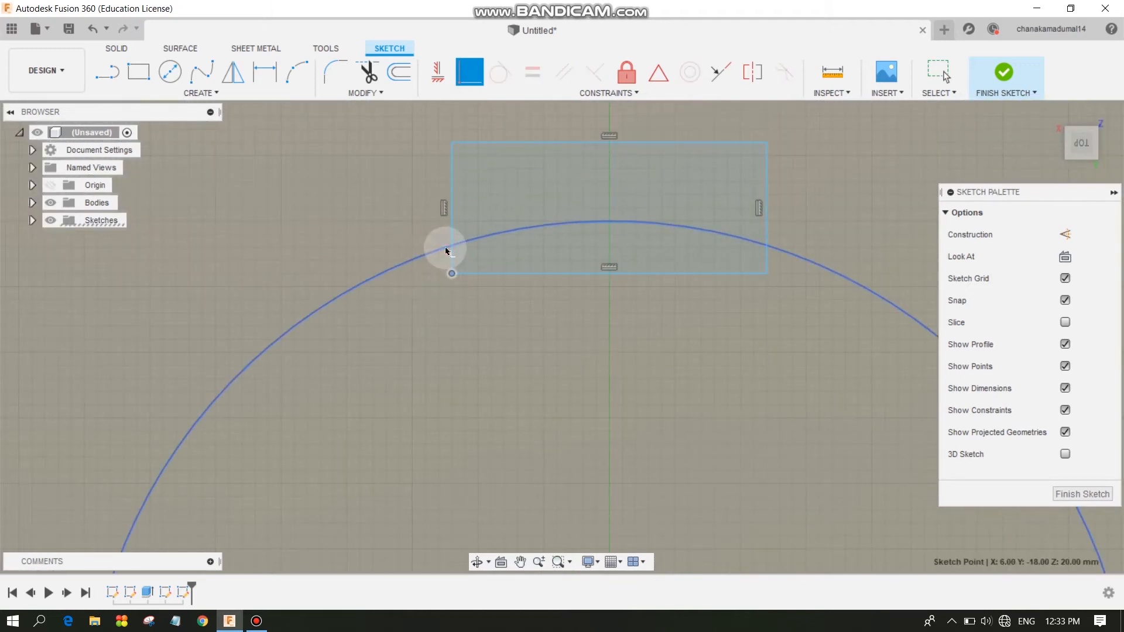
click(446, 252)
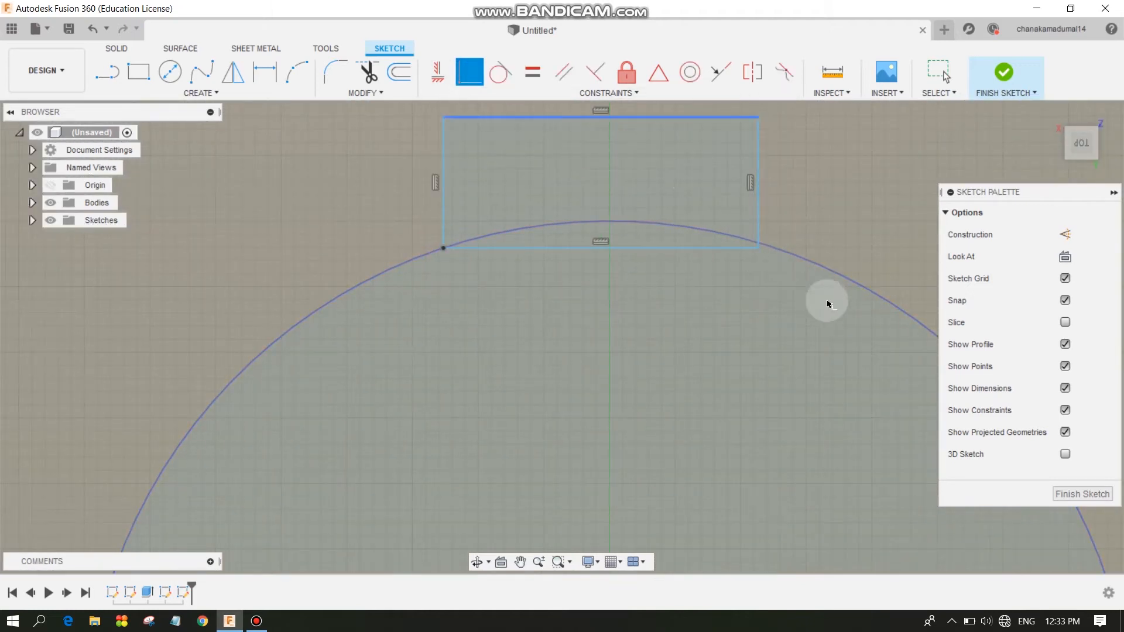
click(756, 247)
click(748, 240)
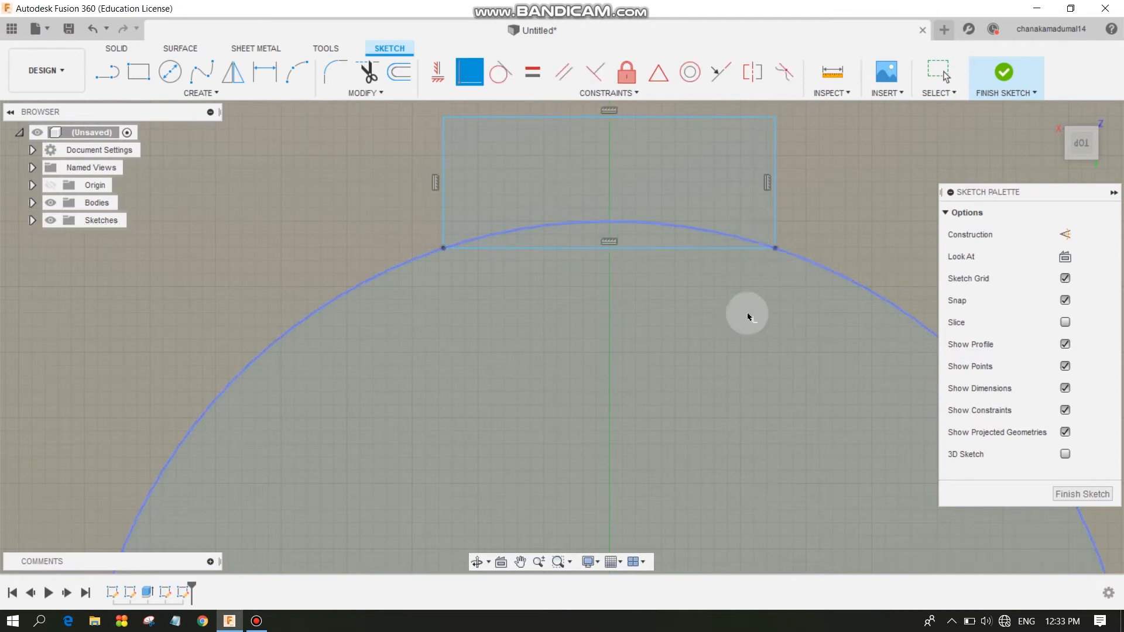
Draw a horizontal construction line from the bore circle's centre to its edge.
scroll(692, 388, down, 6)
middle_drag(752, 411, 755, 329)
scroll(795, 388, down, 4)
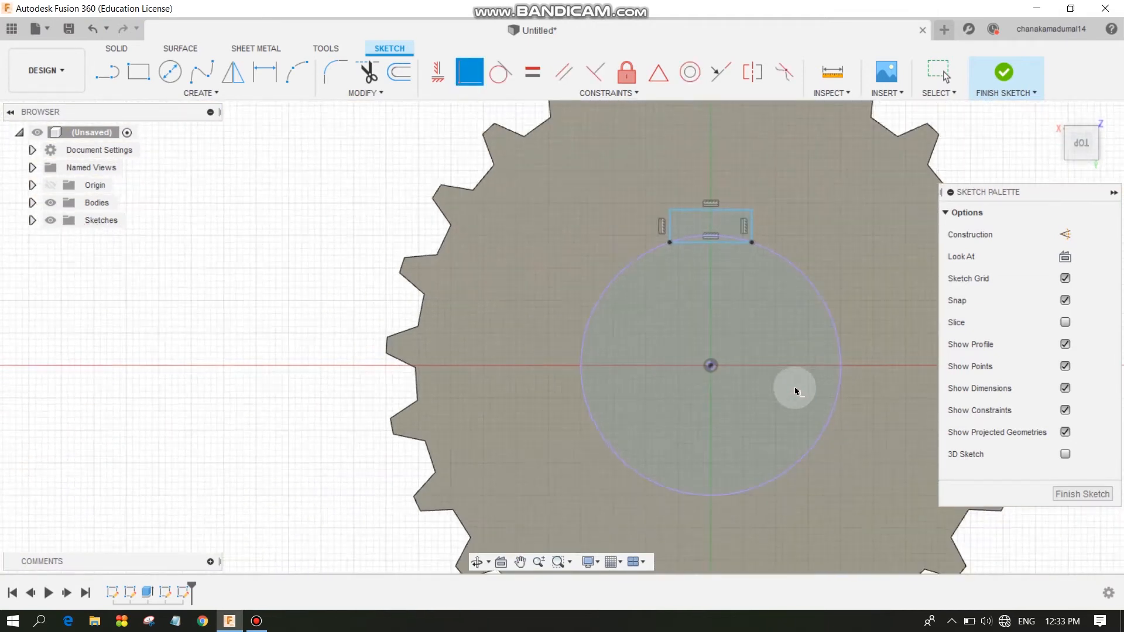
middle_drag(899, 405, 644, 345)
scroll(645, 345, up, 1)
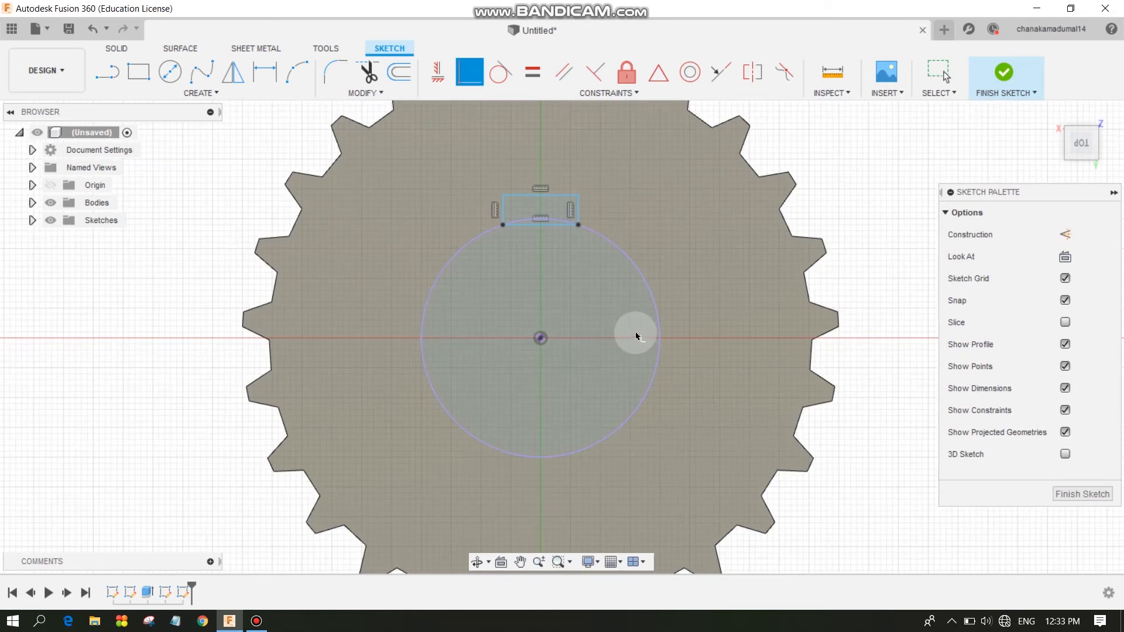
scroll(557, 210, down, 2)
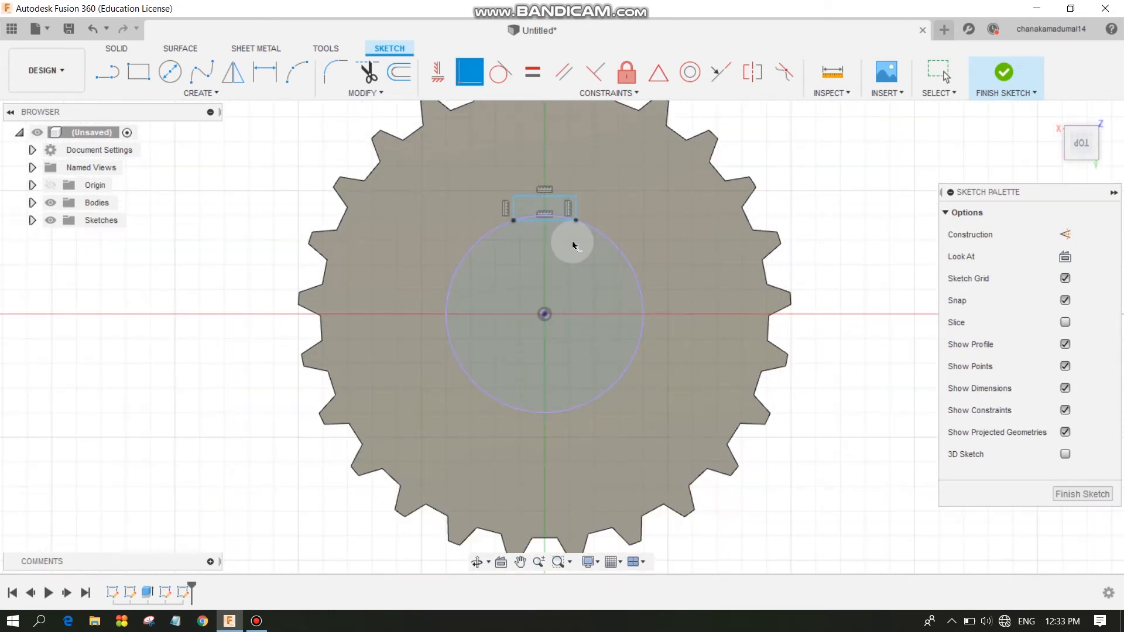
scroll(575, 241, down, 1)
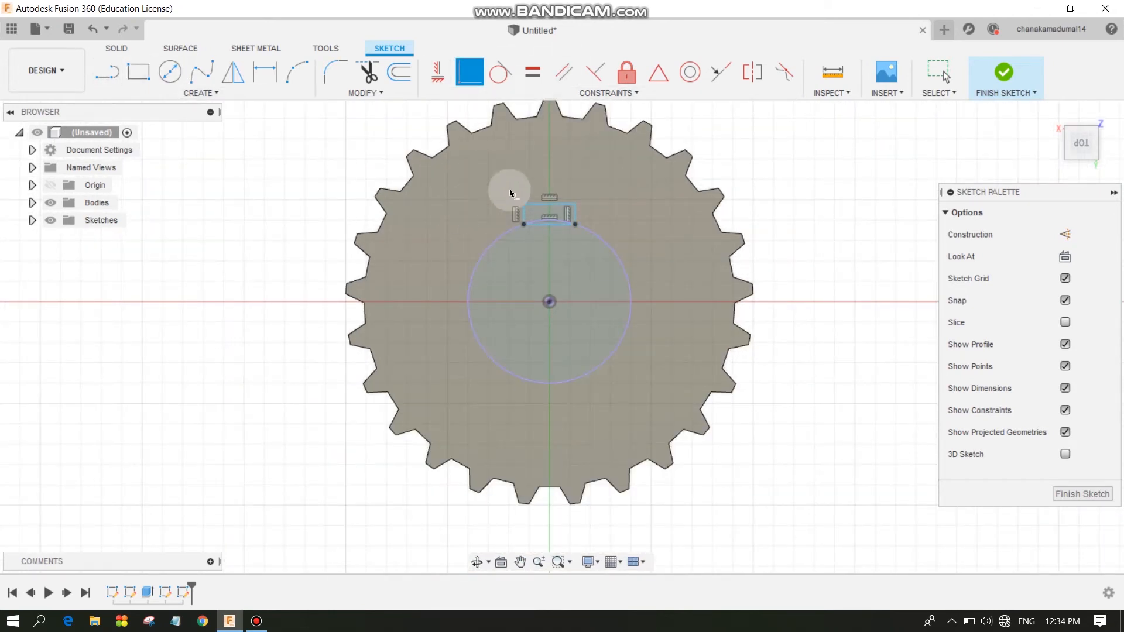
key(l)
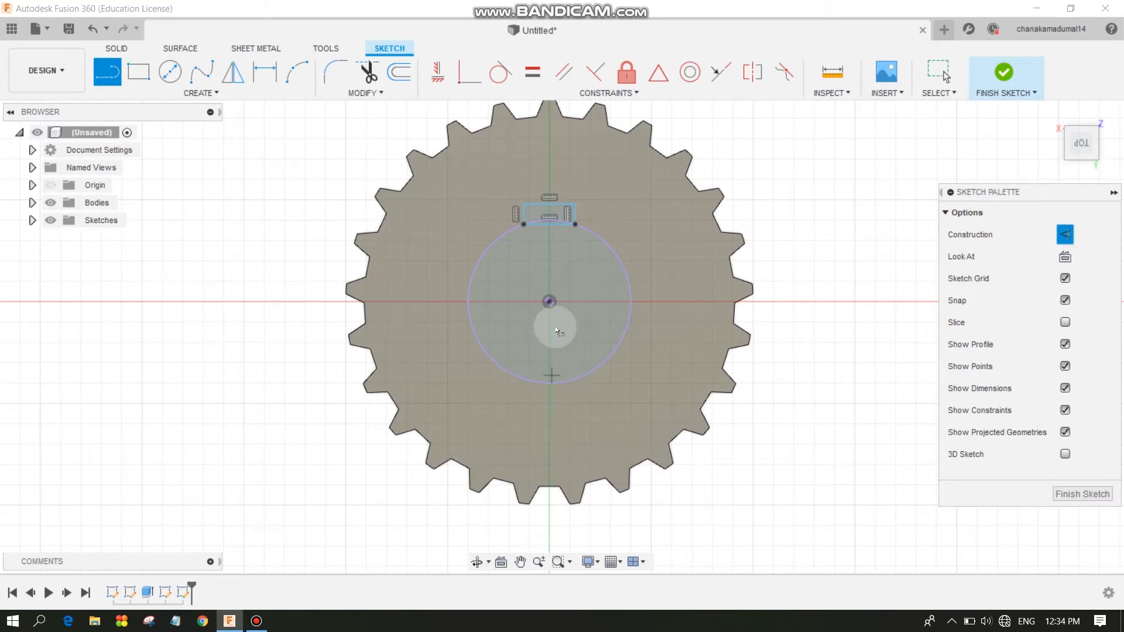
click(550, 302)
click(631, 301)
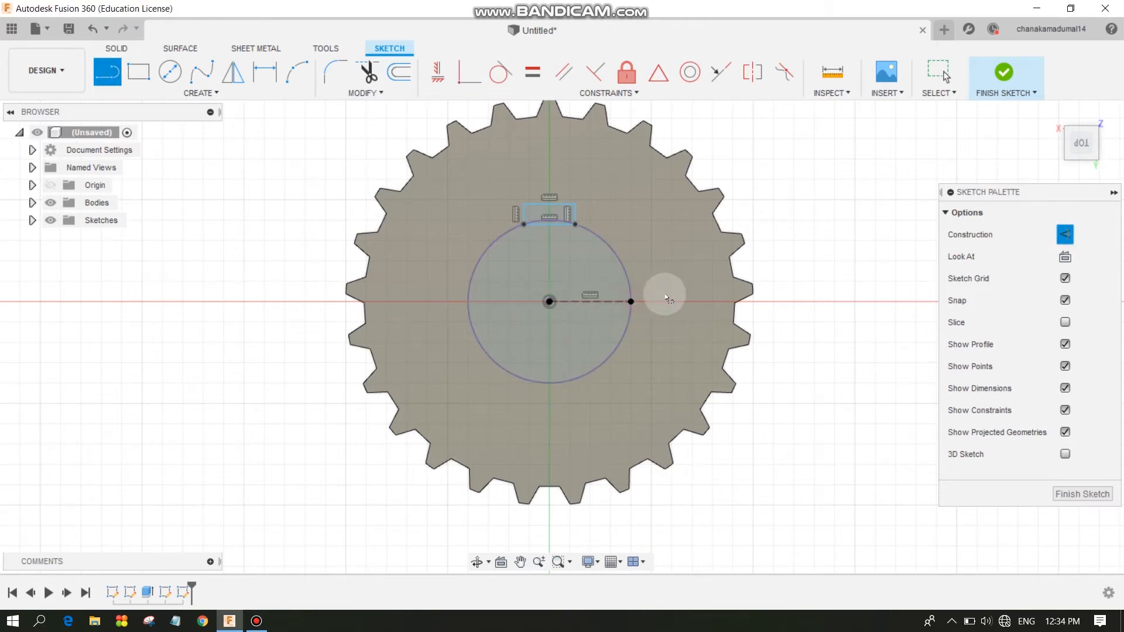
right_click(683, 293)
click(700, 291)
scroll(606, 296, up, 2)
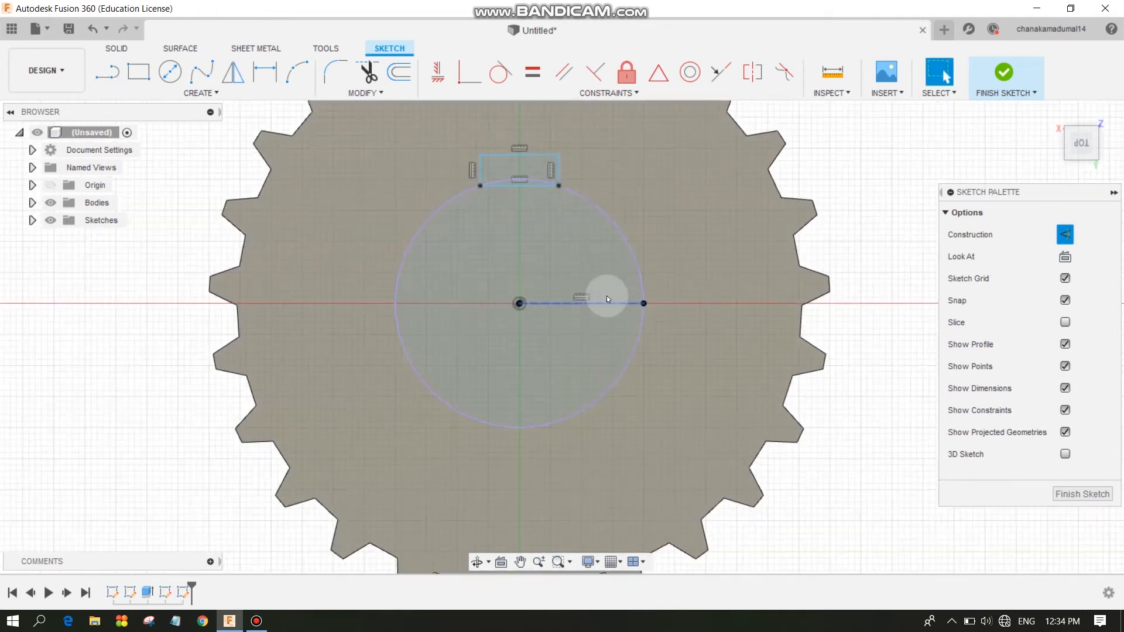
Mirror the four sides of the keyway rectangle about the horizontal construction line and finish the sketch.
click(603, 288)
click(201, 92)
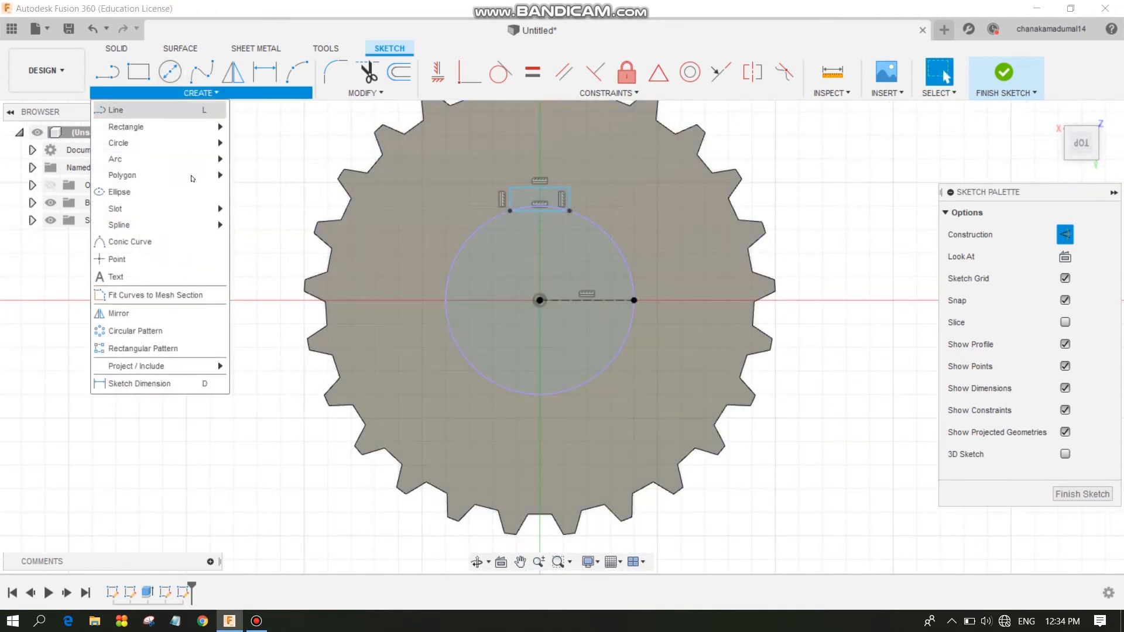
click(118, 313)
click(544, 188)
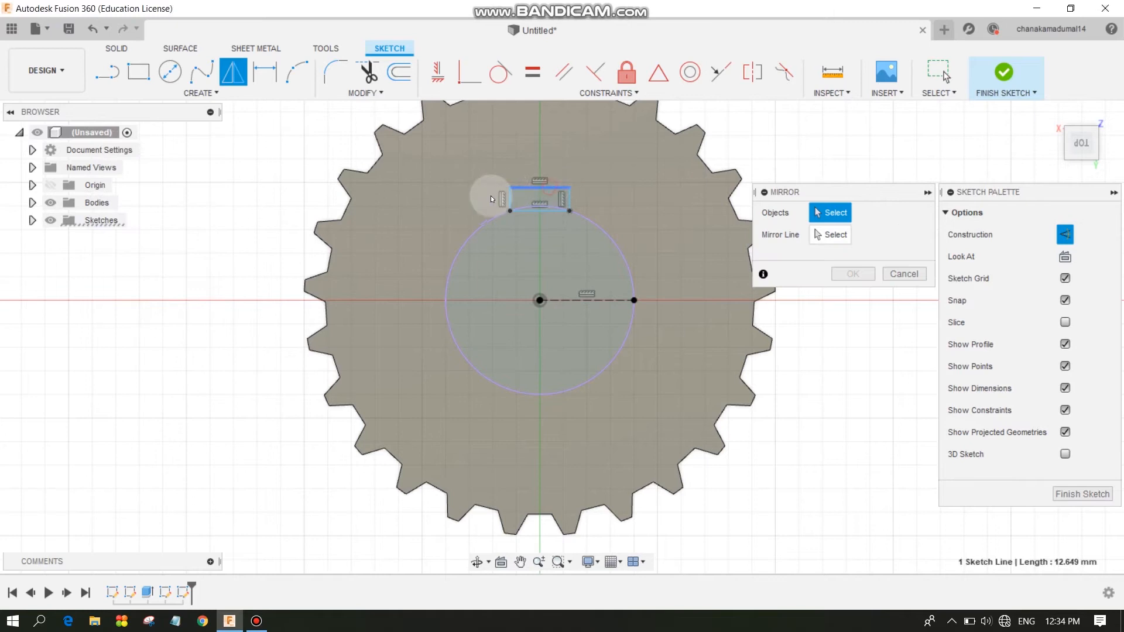
click(517, 200)
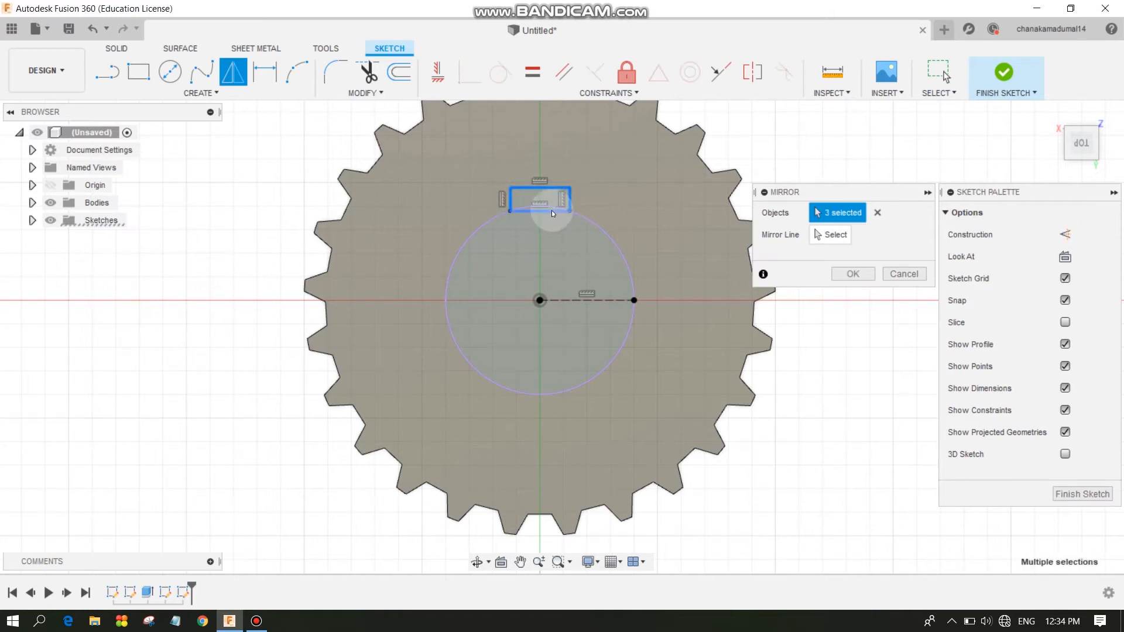
click(816, 231)
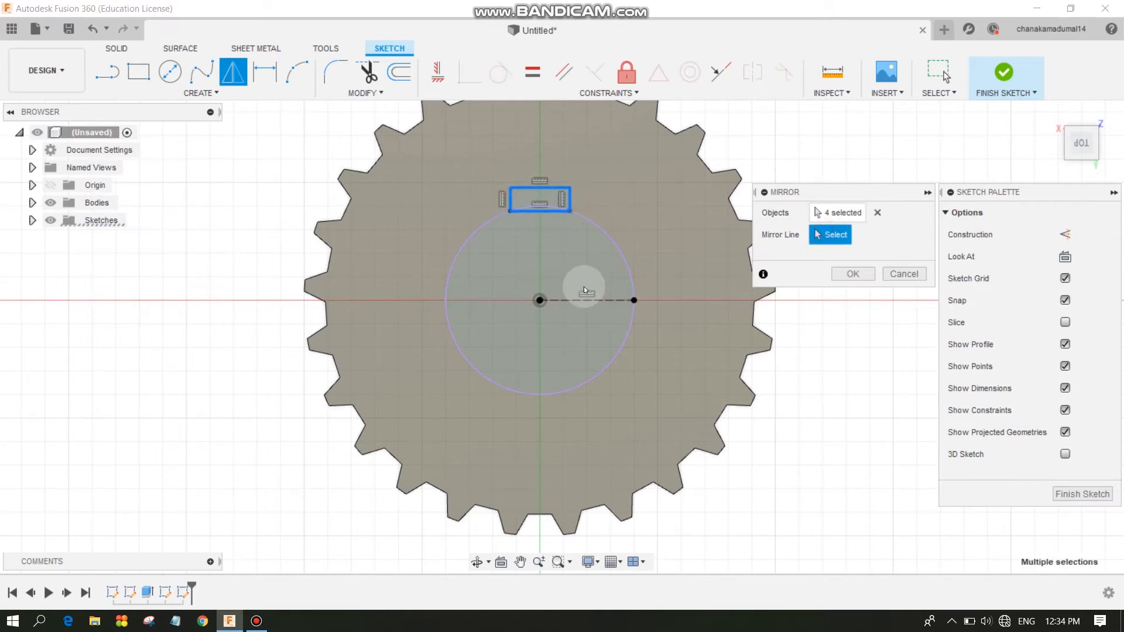
click(611, 300)
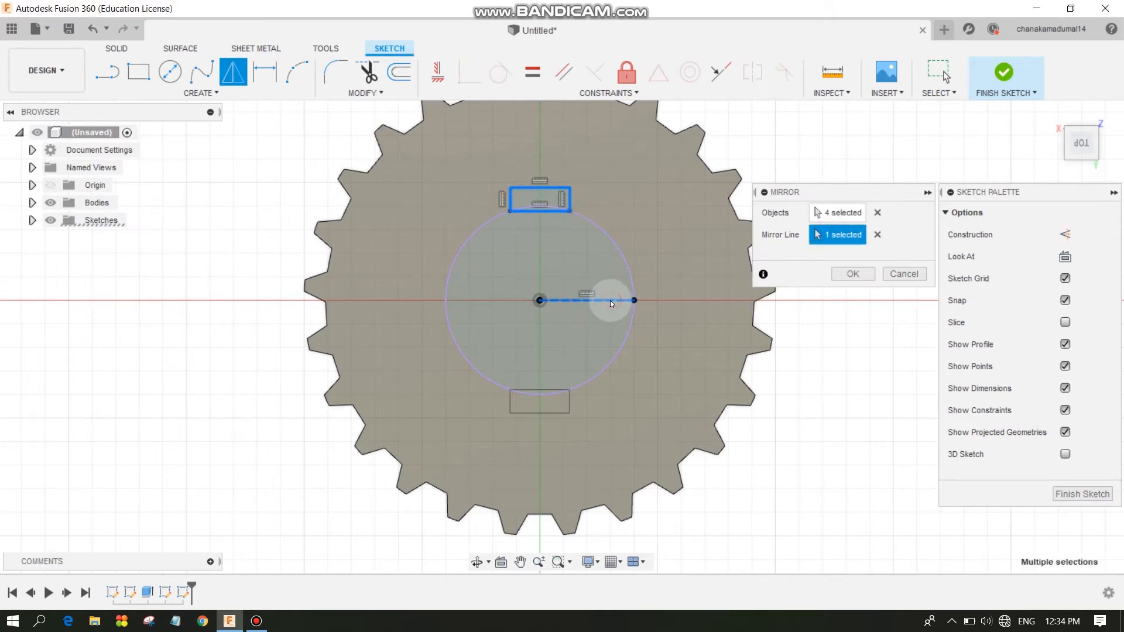
click(852, 274)
scroll(585, 196, up, 3)
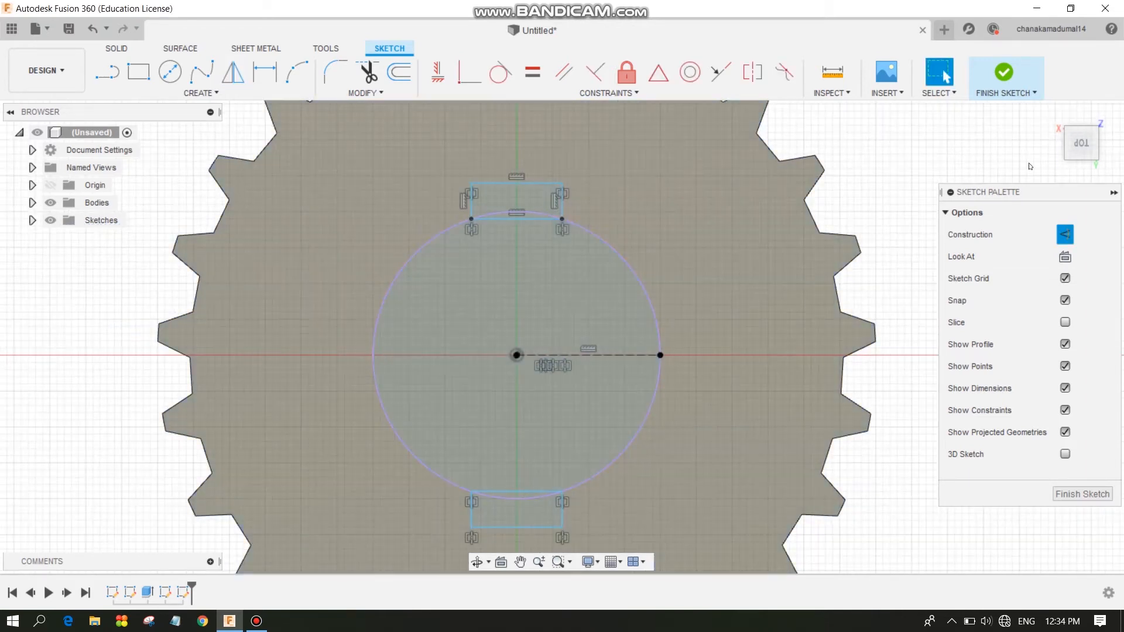
click(1020, 80)
Start an extrusion with the two opposite keyway areas outside the bore circle as profiles, leaving out the gear face.
click(550, 320)
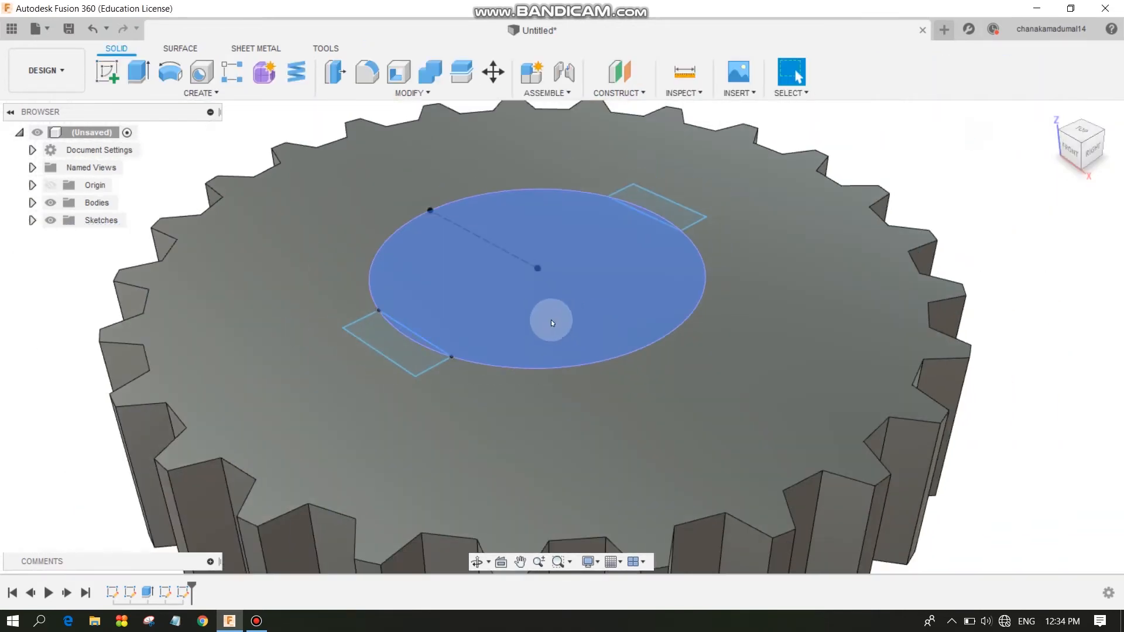
click(228, 317)
click(142, 72)
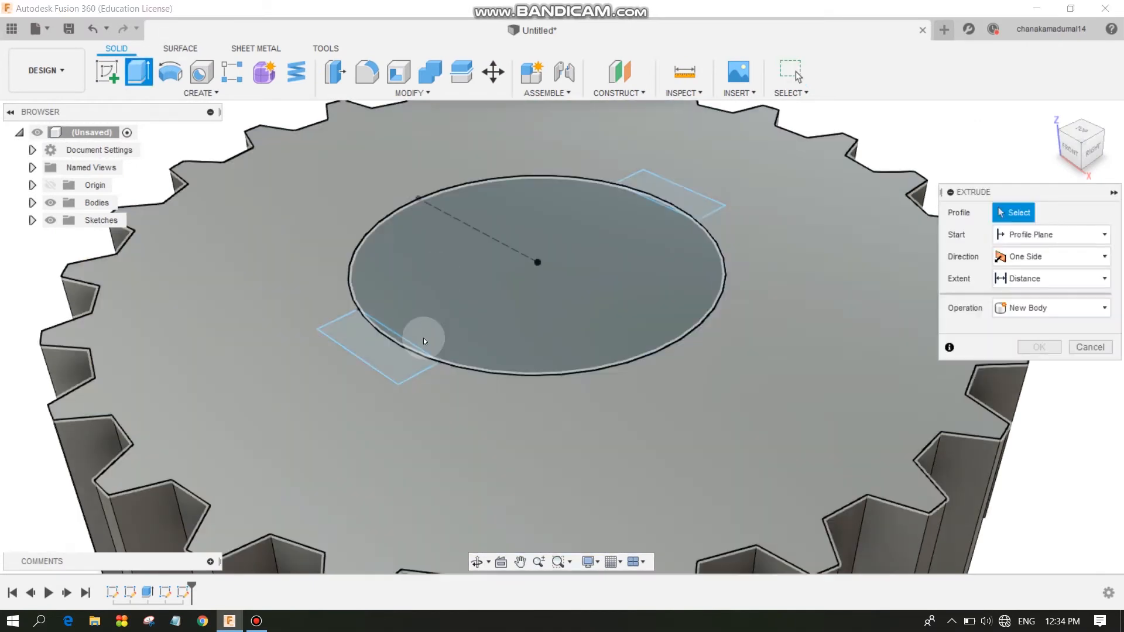
click(399, 357)
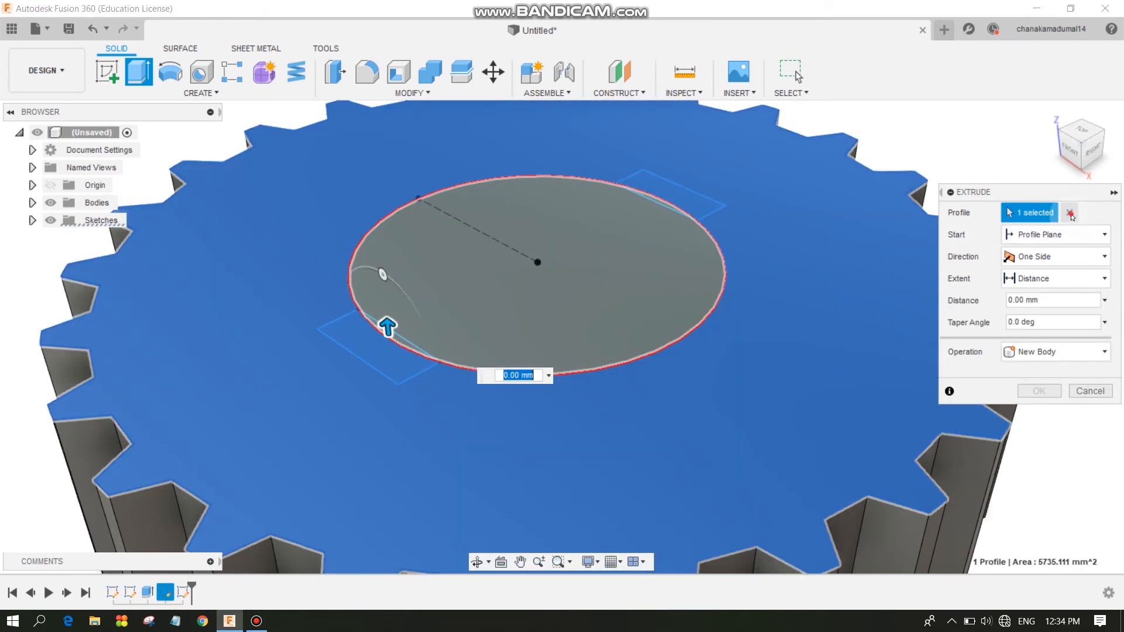
click(1070, 213)
scroll(409, 293, up, 5)
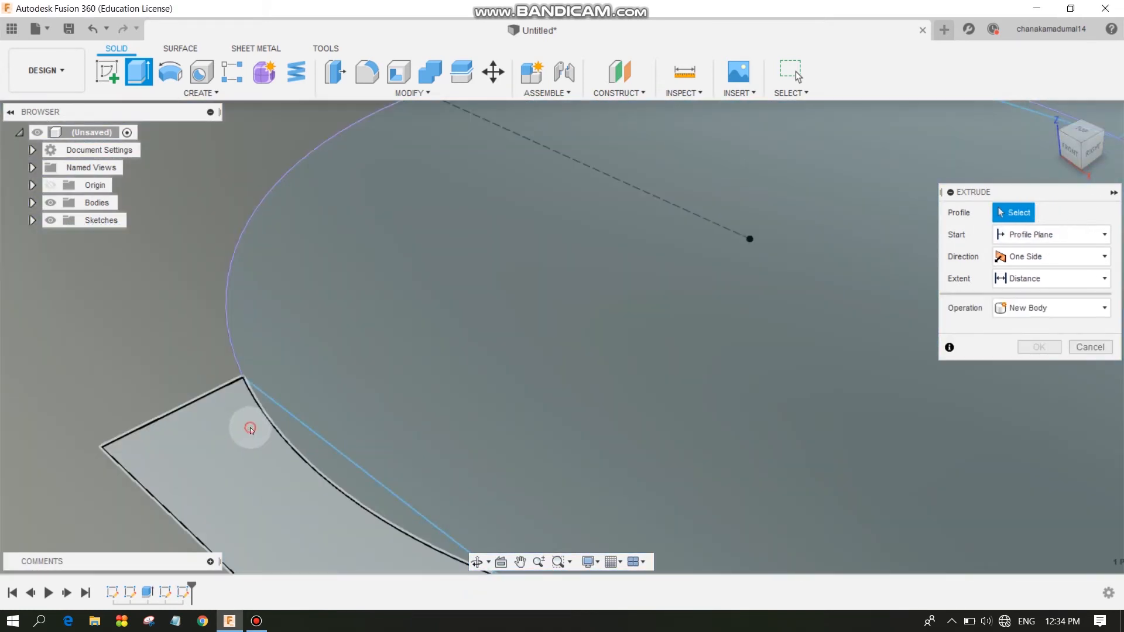
click(249, 431)
scroll(378, 398, down, 5)
scroll(620, 317, up, 5)
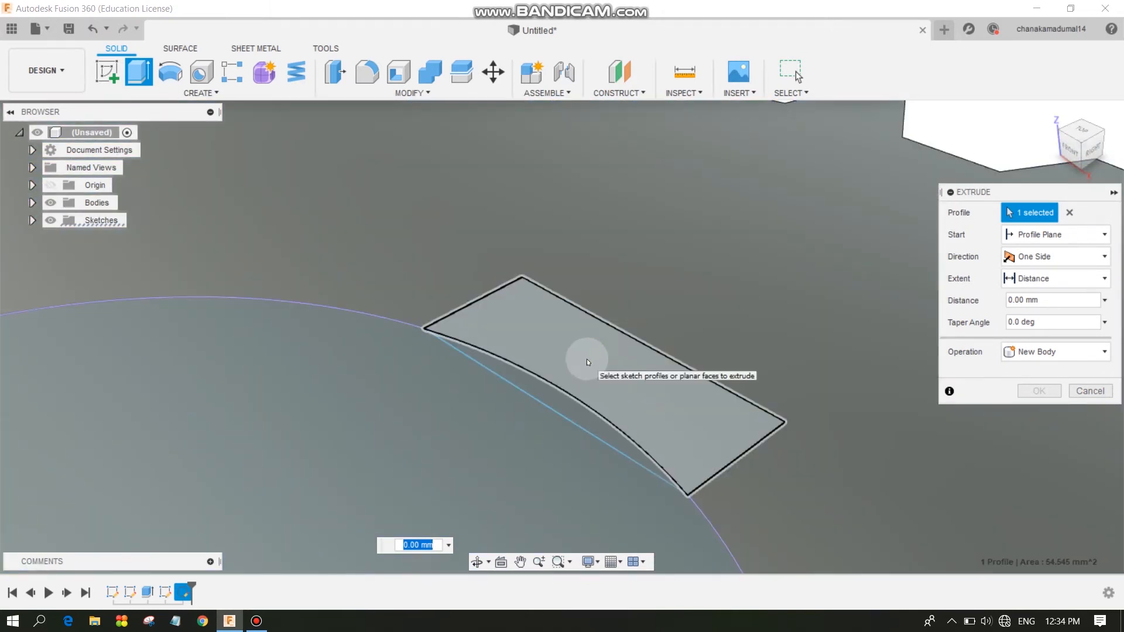
click(582, 359)
scroll(582, 360, down, 5)
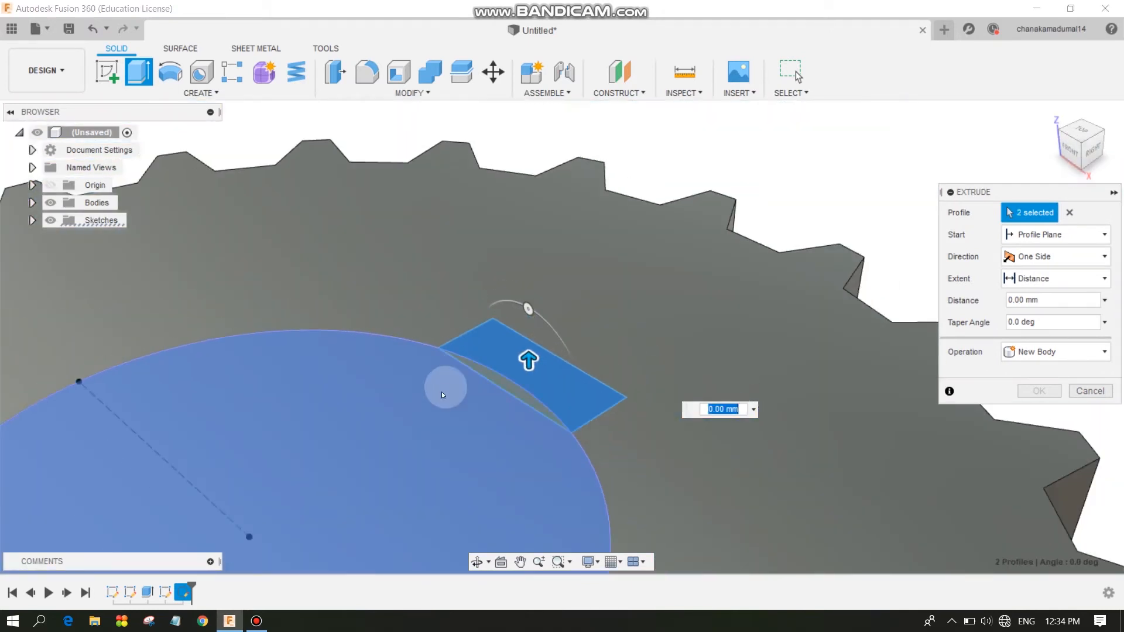
Add the bore circle's area and the sliver beside the keyway to the profiles and cut them 15 mm deep into the gear.
click(436, 398)
scroll(515, 376, up, 5)
click(517, 374)
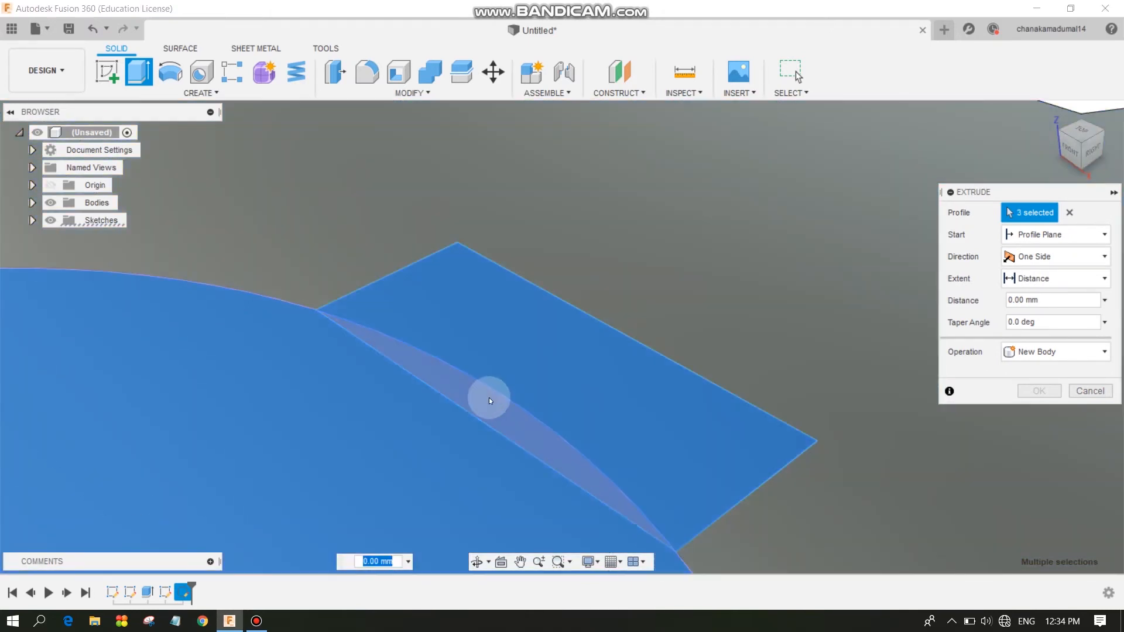
scroll(516, 374, down, 5)
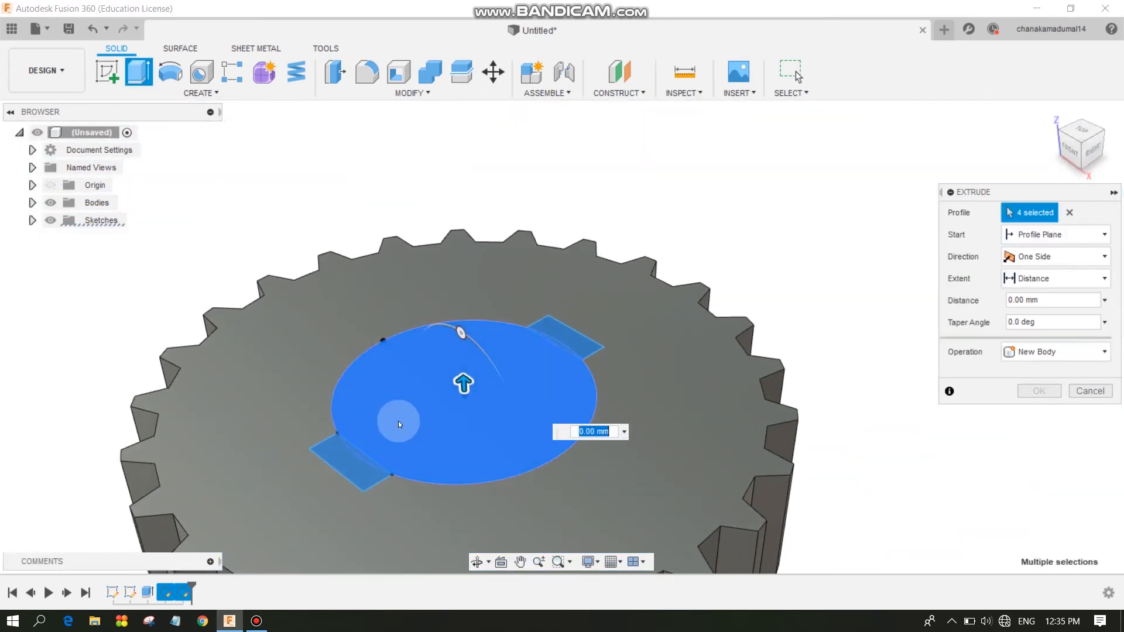
scroll(308, 457, up, 5)
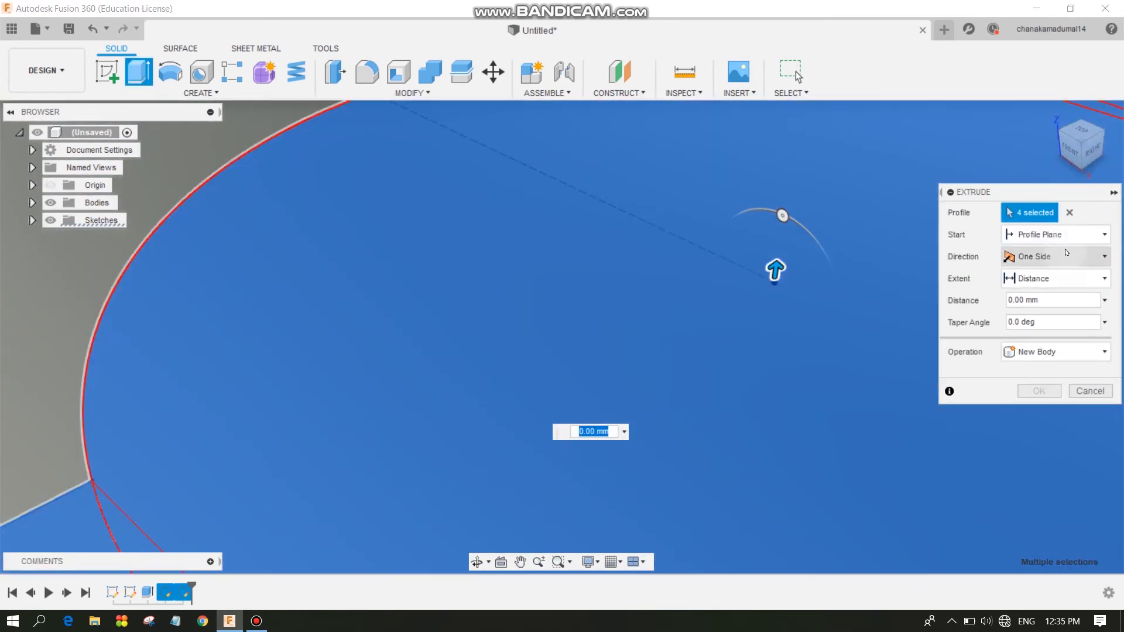
scroll(866, 400, down, 3)
drag(785, 319, 761, 514)
scroll(773, 453, down, 5)
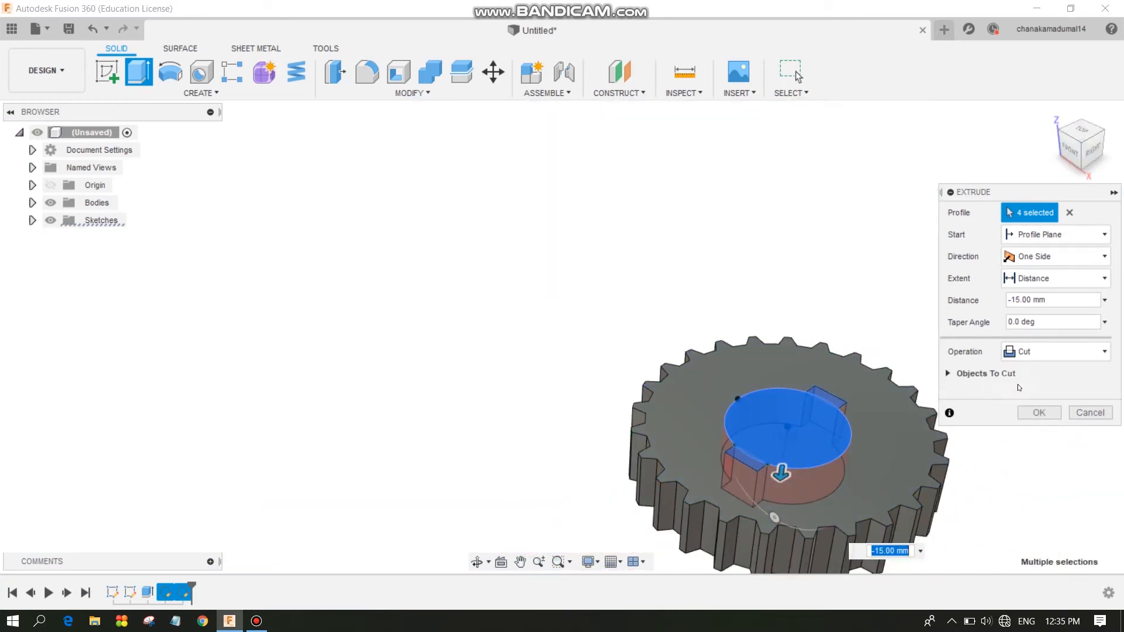
click(1039, 414)
Inspect the cut bore and keyways from another angle and undo the cut.
scroll(922, 448, up, 4)
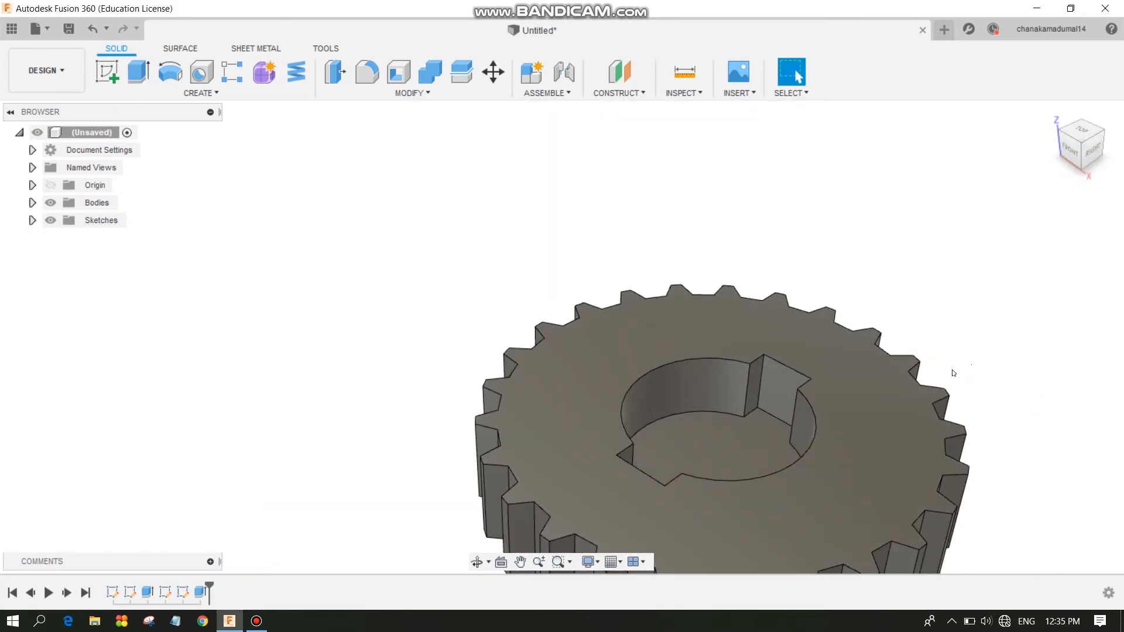
drag(999, 337, 866, 360)
click(795, 72)
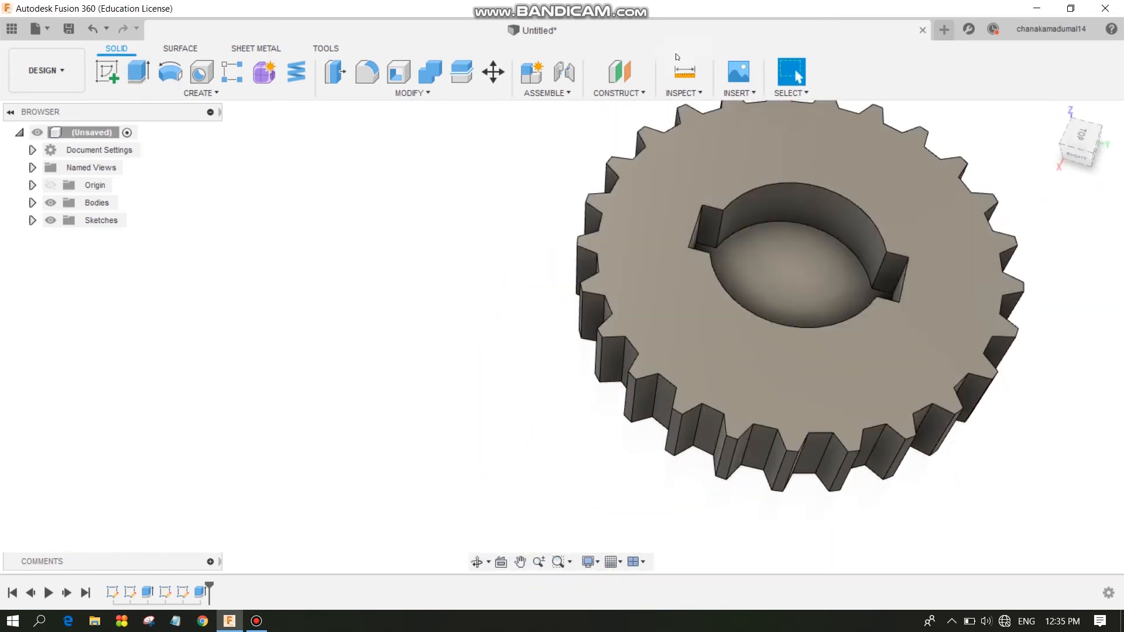
click(96, 26)
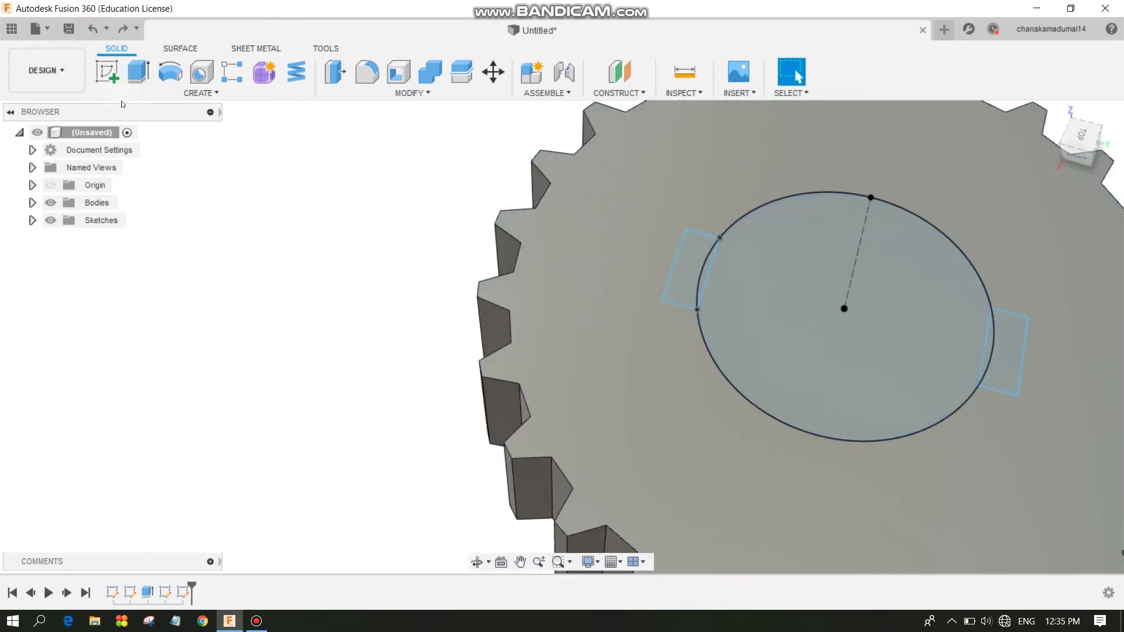
Start an extrusion with the bore circle, the sliver inside its edge and the adjoining keyway area as profiles.
click(139, 72)
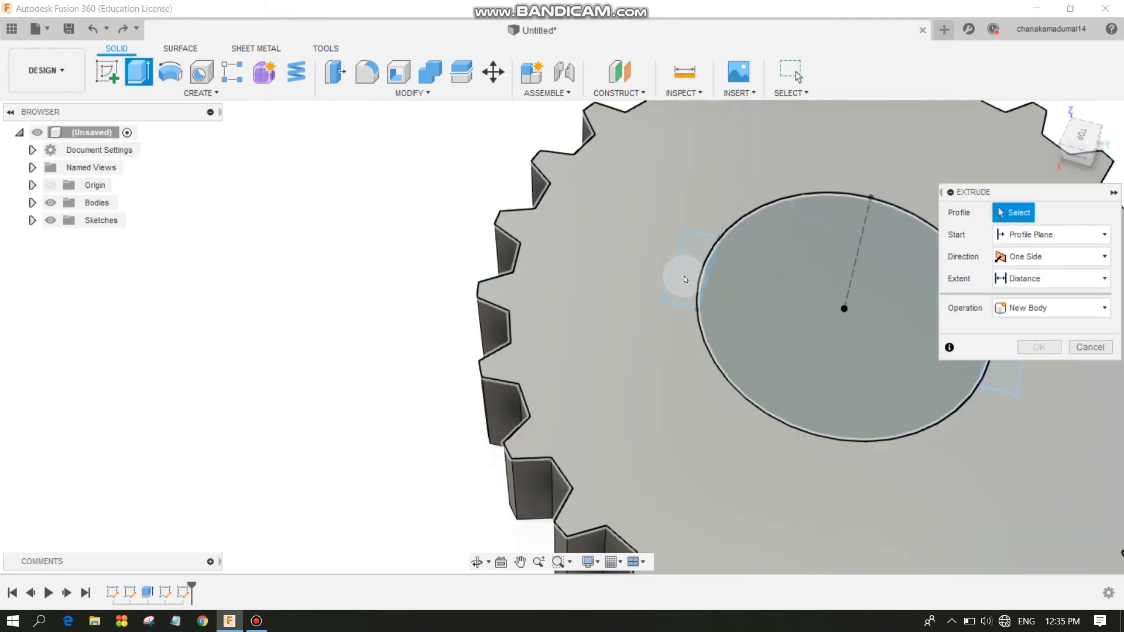
click(749, 290)
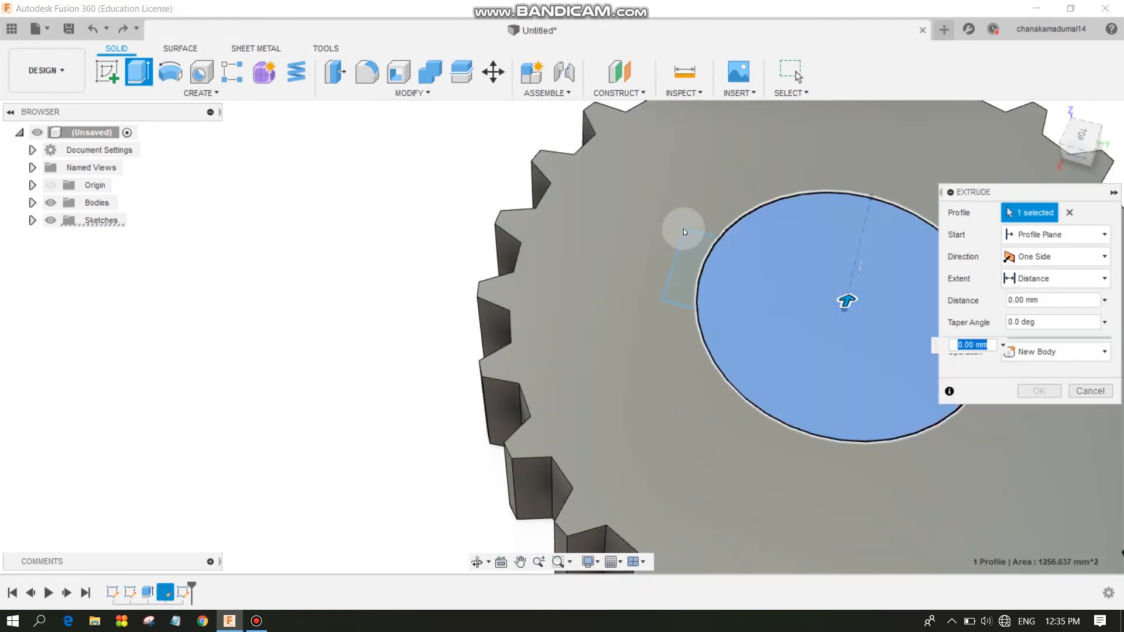
scroll(698, 289, up, 3)
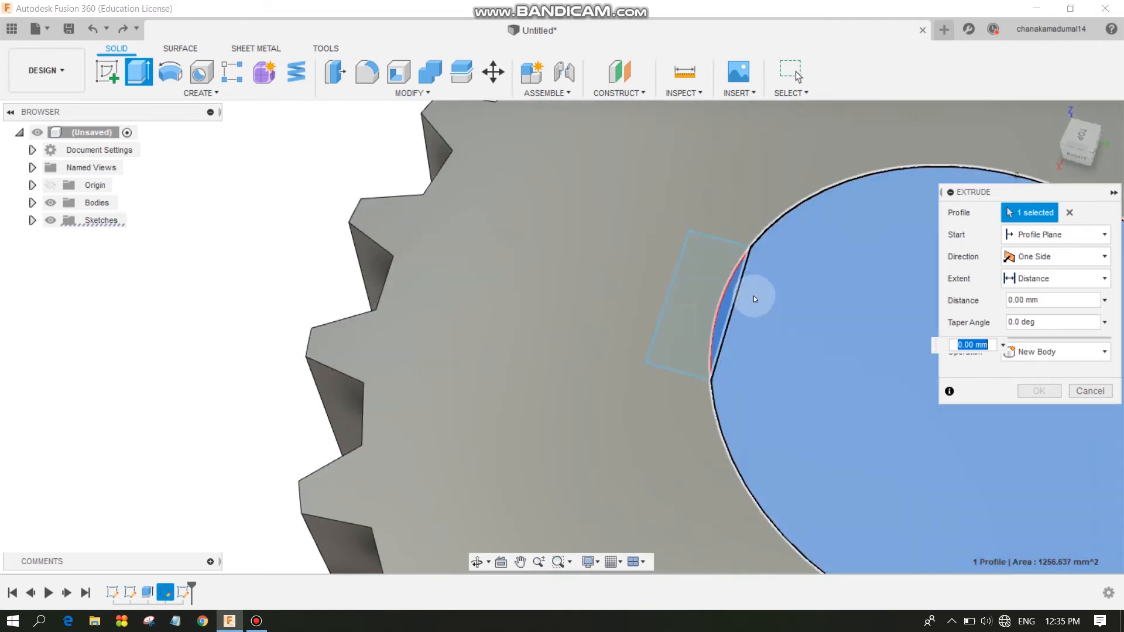
click(718, 275)
click(718, 268)
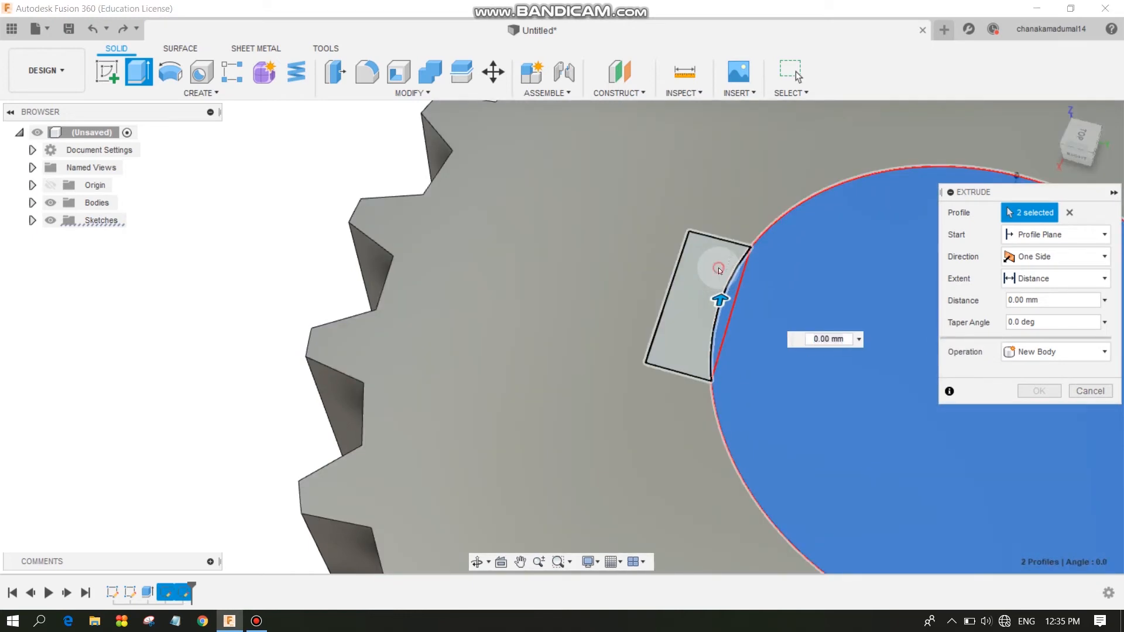
Add the opposite keyway area to the profiles and cut the bore and both keyways right through the gear.
scroll(820, 342, down, 3)
middle_drag(827, 354, 527, 335)
scroll(707, 366, up, 10)
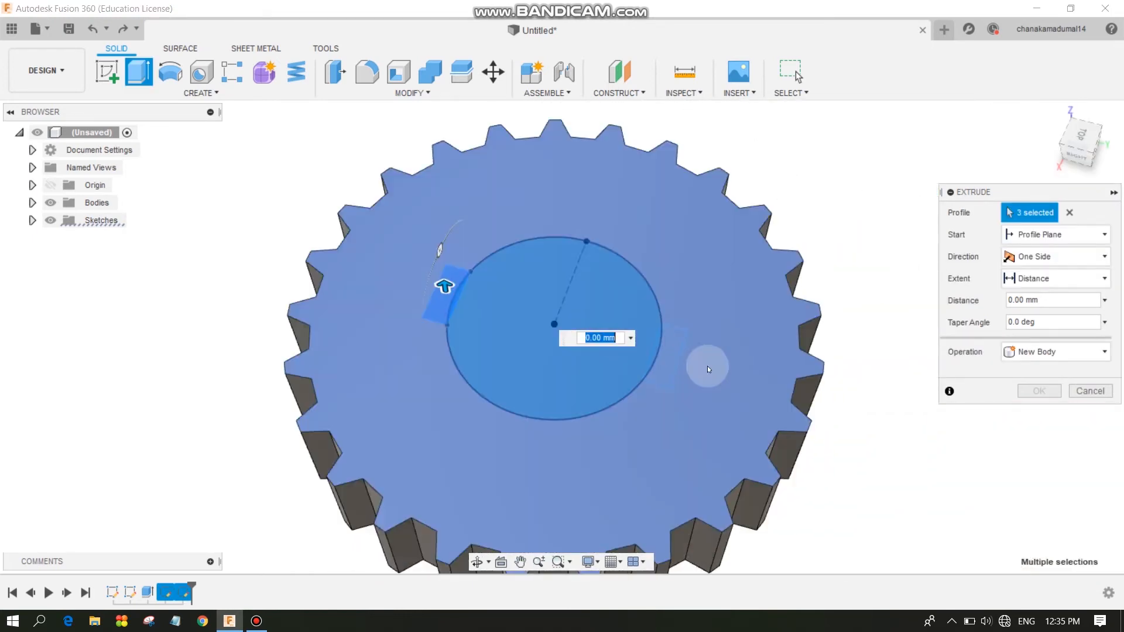
click(626, 369)
scroll(626, 368, down, 8)
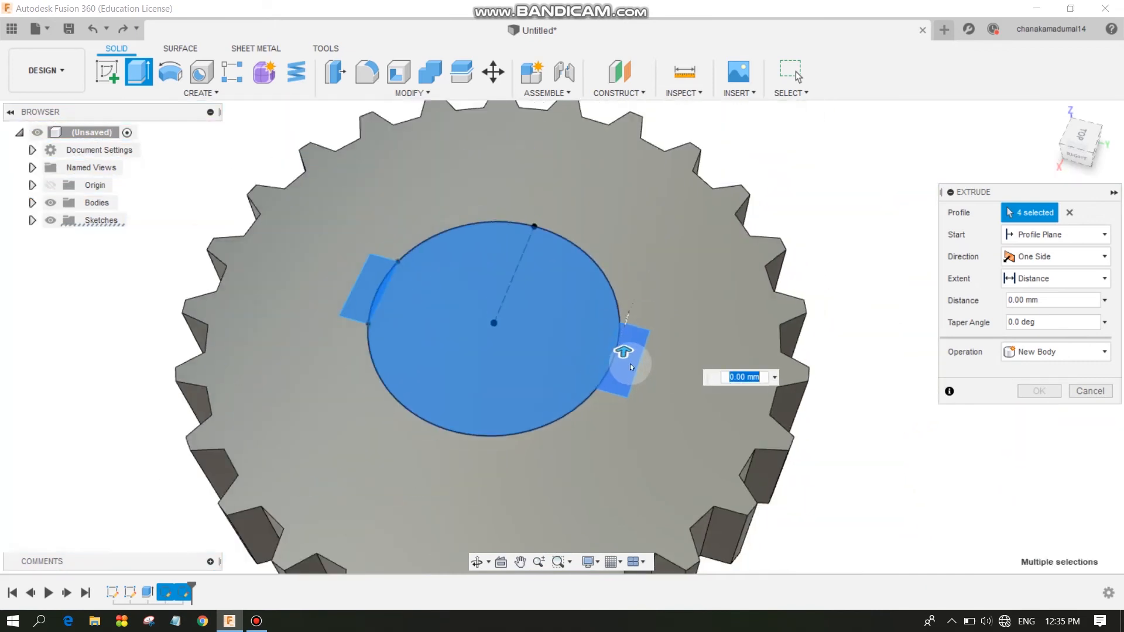
drag(621, 367, 609, 536)
key(Return)
scroll(727, 415, down, 5)
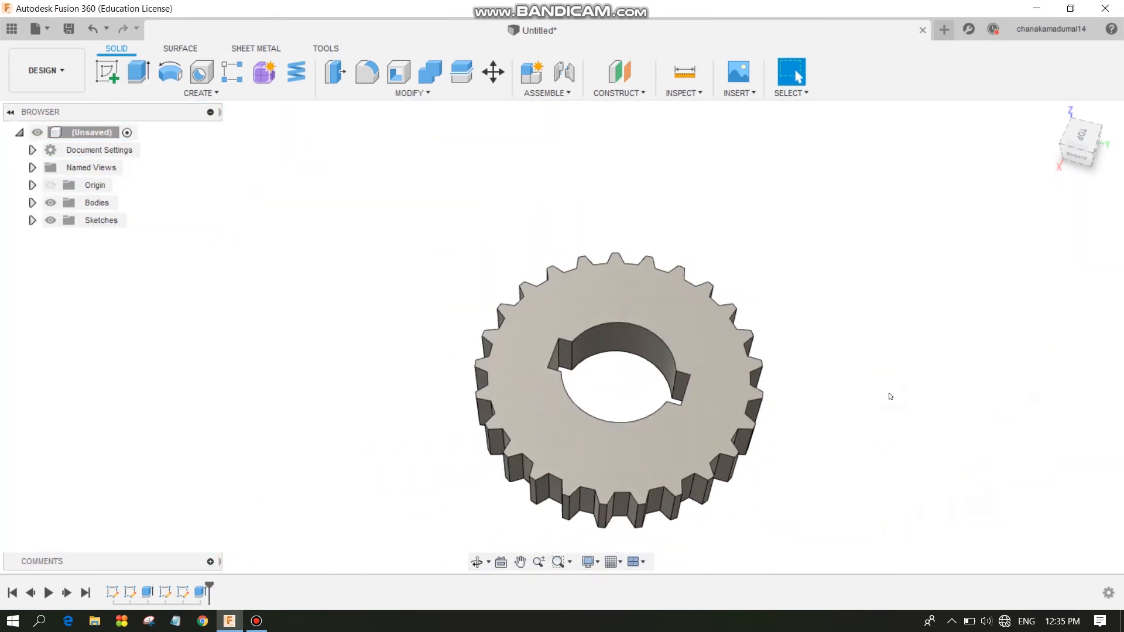
Sketch a 70 mm circle around the bore centre on the gear's top face, with a circle about 5.4 mm across centred on its uppermost point.
shift+middle_drag(890, 354, 693, 353)
scroll(623, 351, up, 3)
click(556, 269)
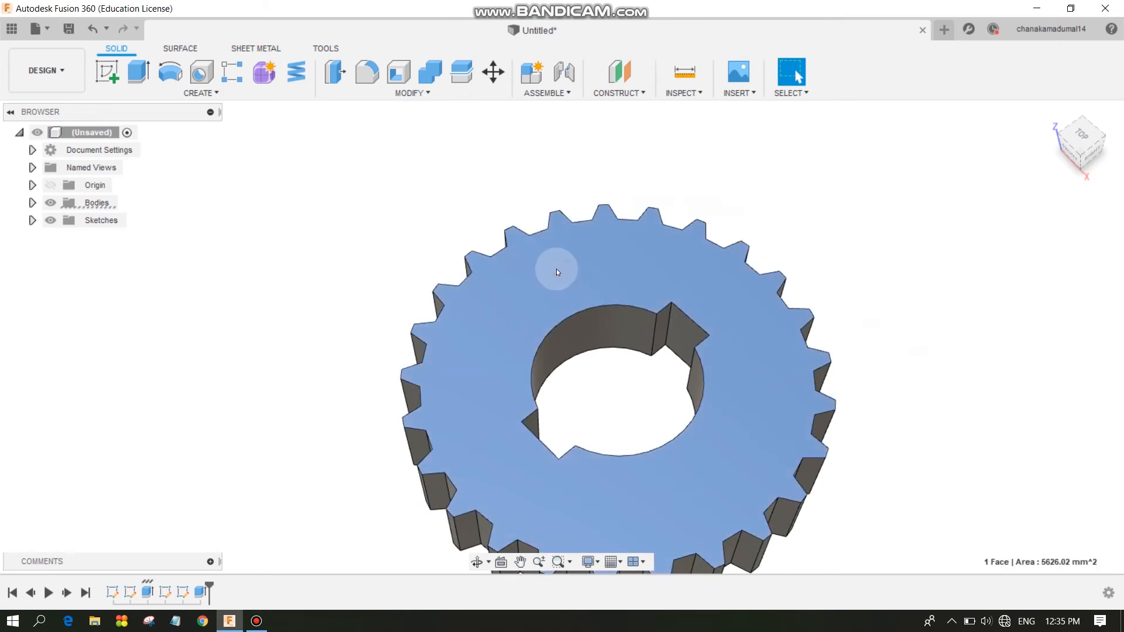
click(107, 75)
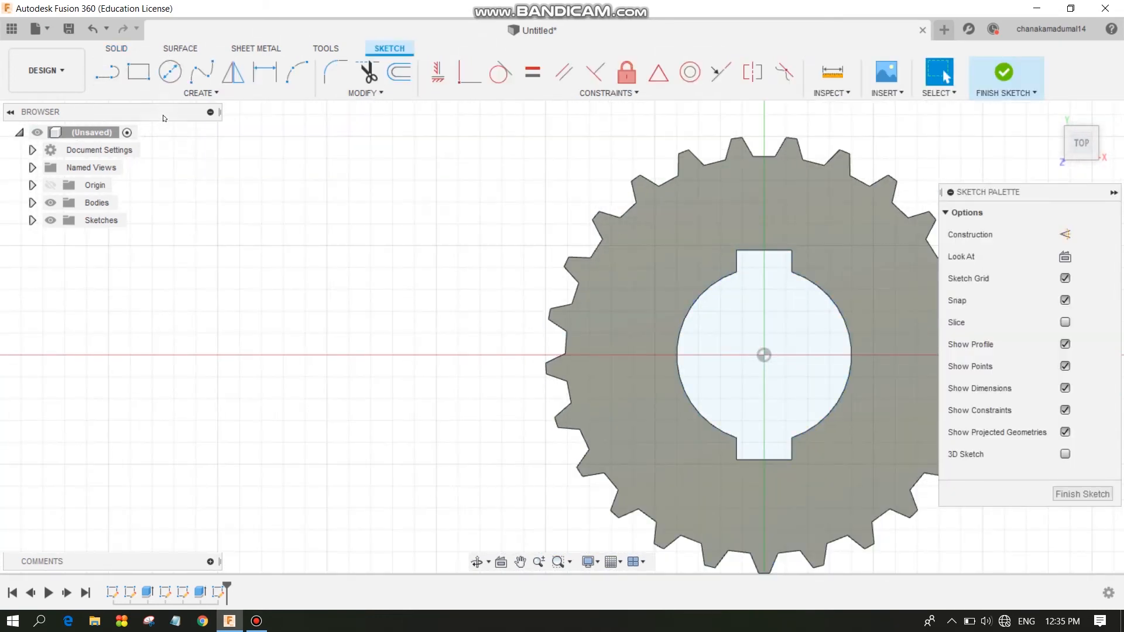
click(176, 80)
mouse_move(815, 414)
middle_down()
mouse_move(610, 354)
mouse_move(559, 378)
middle_up()
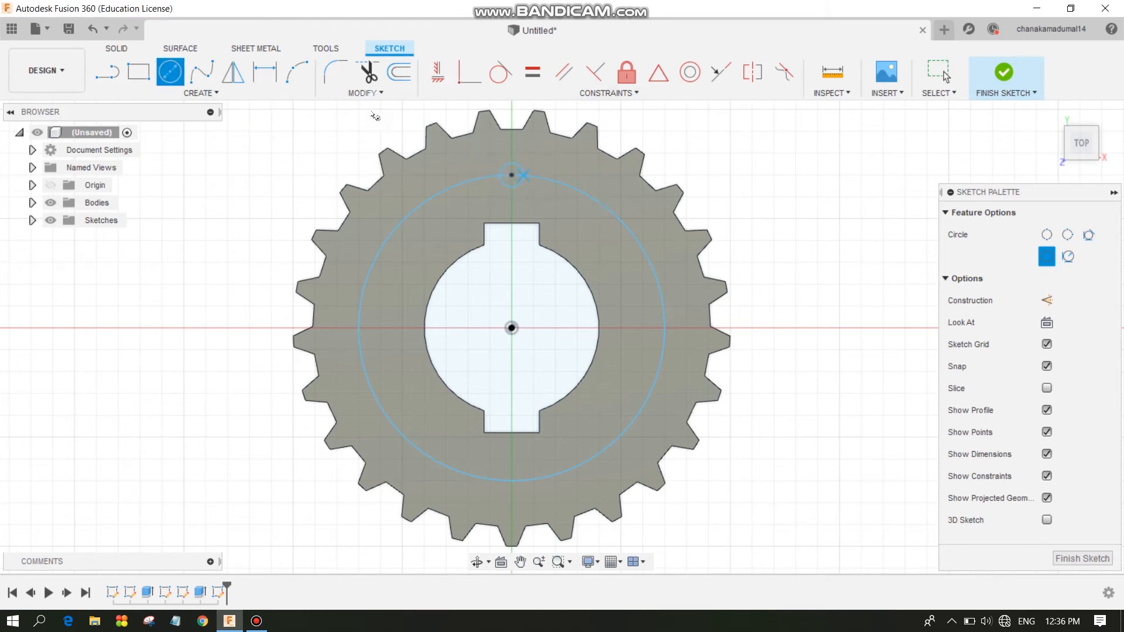
Set the small circle's diameter to 5 mm and pattern it in a full circle around the gear's centre with quantity 6.
click(270, 71)
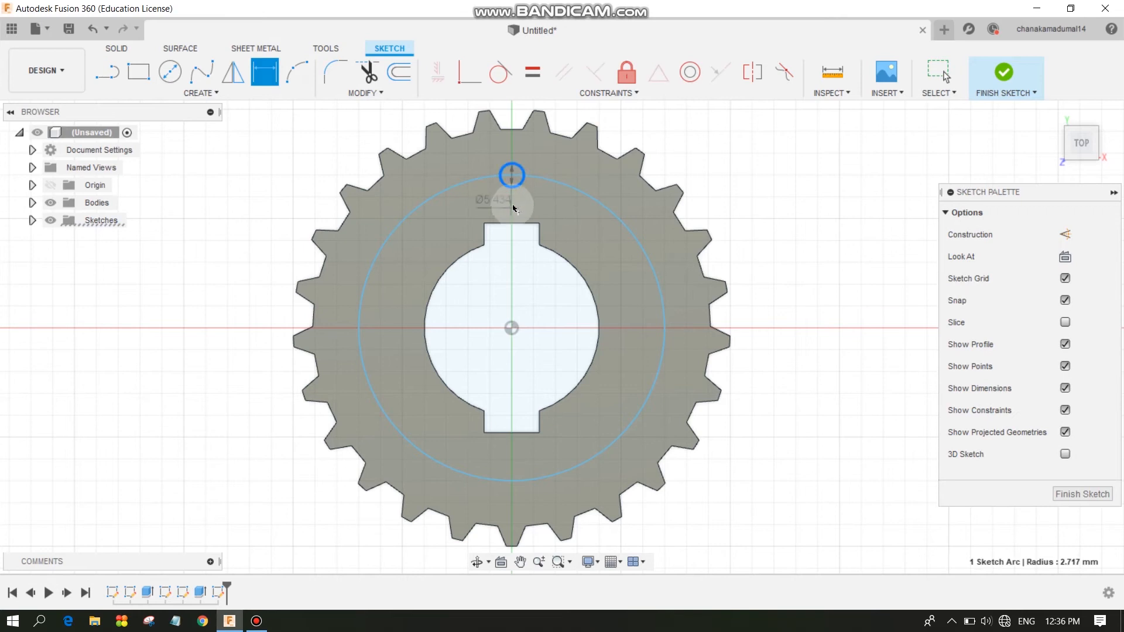
click(224, 93)
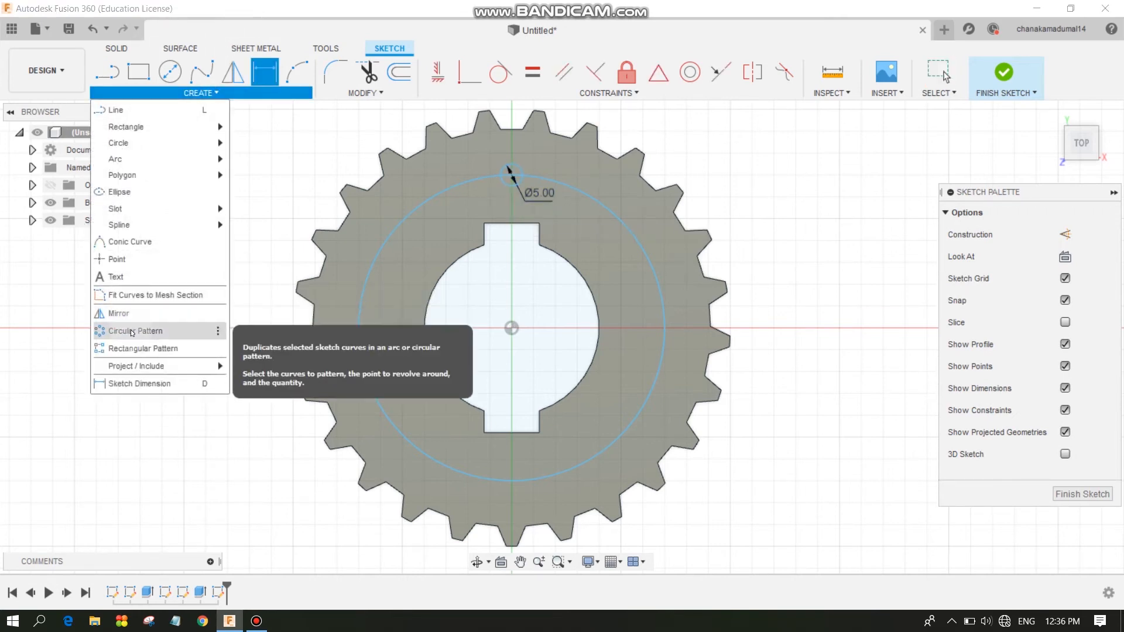
click(163, 332)
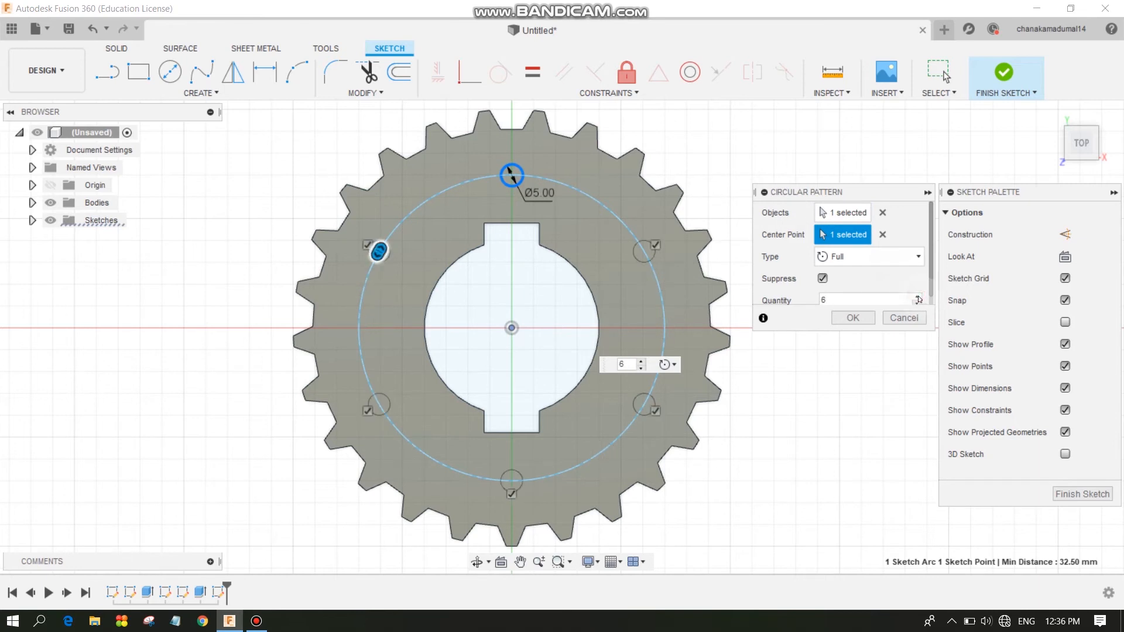
click(849, 318)
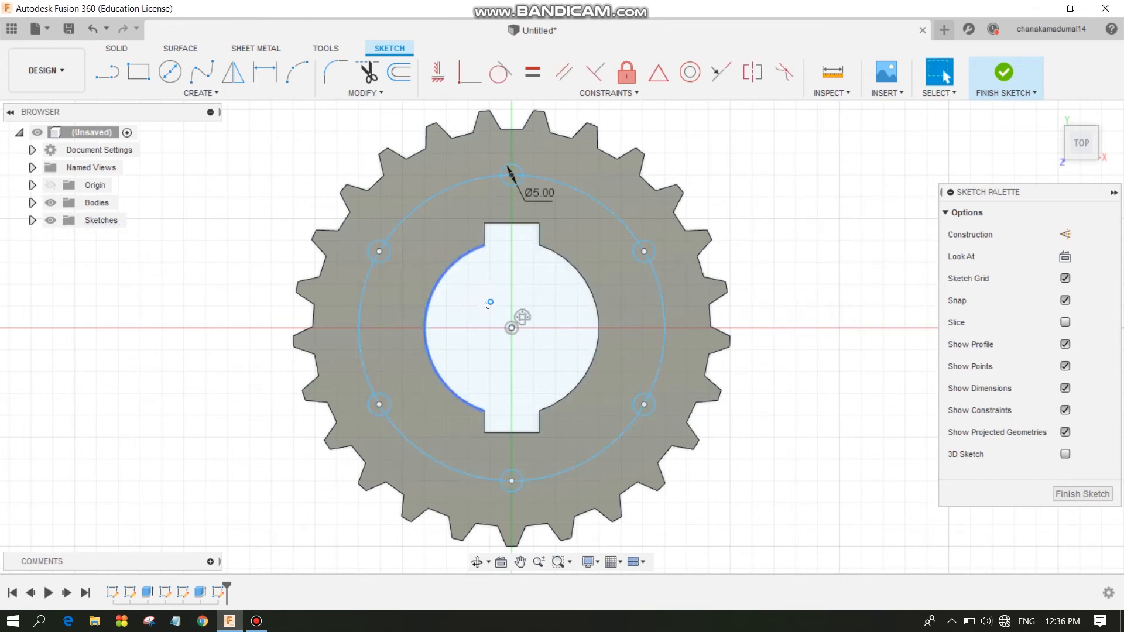
scroll(498, 303, up, 2)
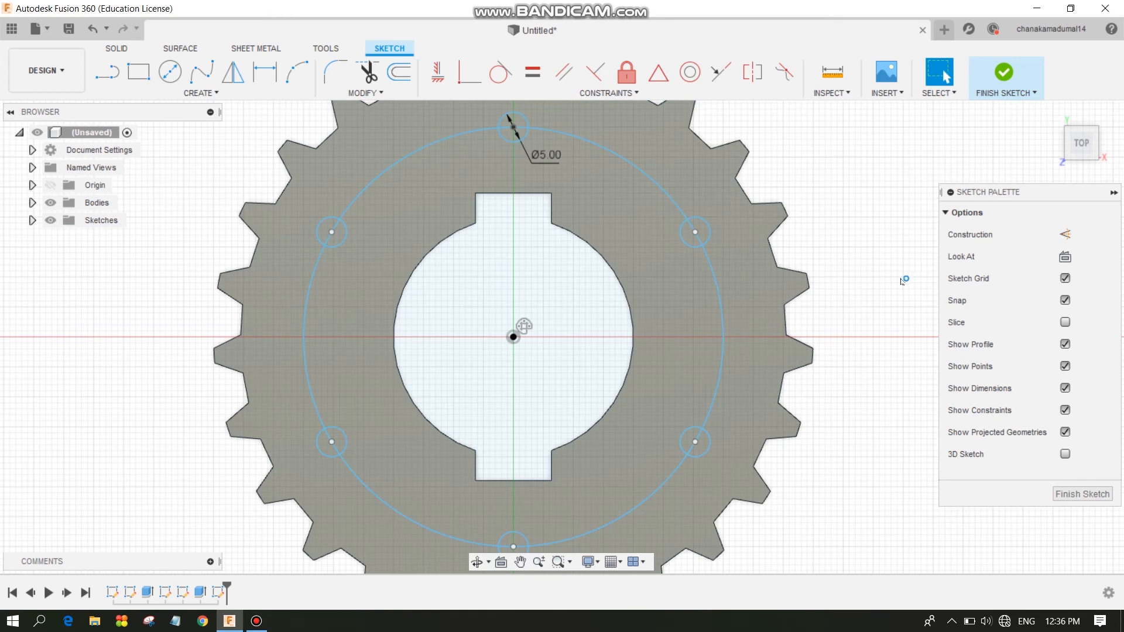
Delete the large guide circle passing through the six small circles and finish the sketch.
shift+middle_drag(903, 281, 774, 240)
click(764, 252)
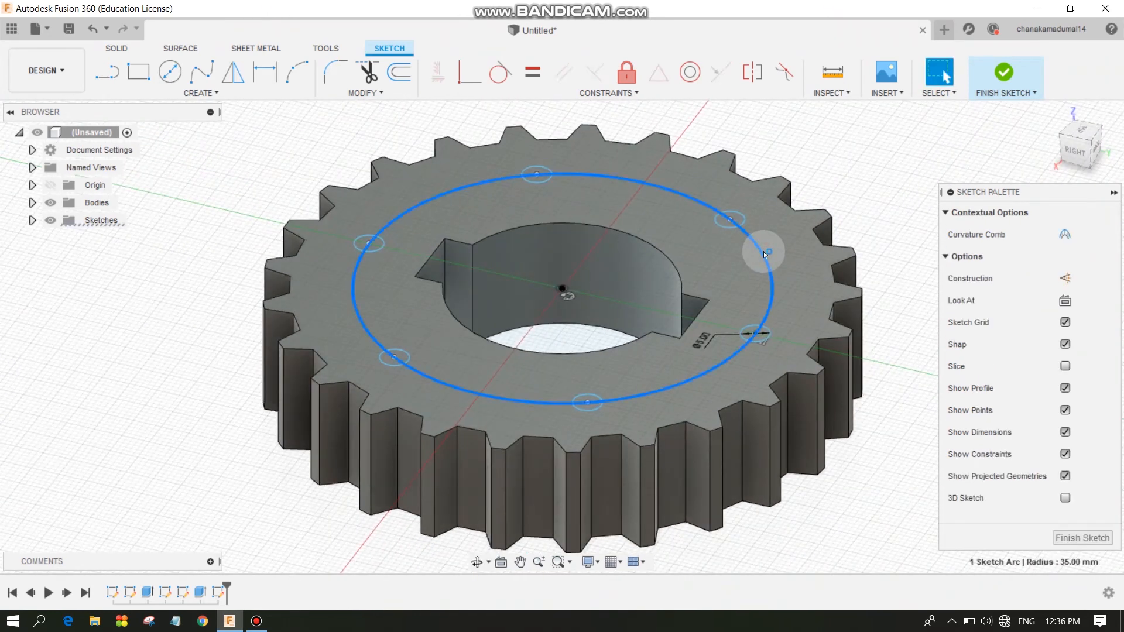
key(Delete)
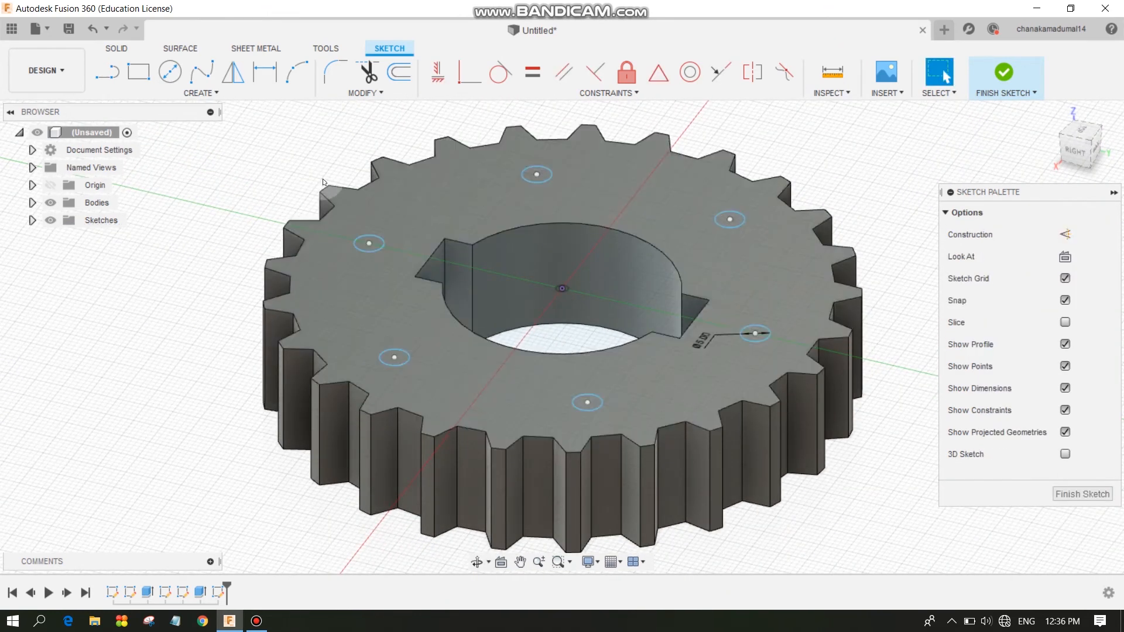
scroll(433, 169, up, 2)
click(1004, 73)
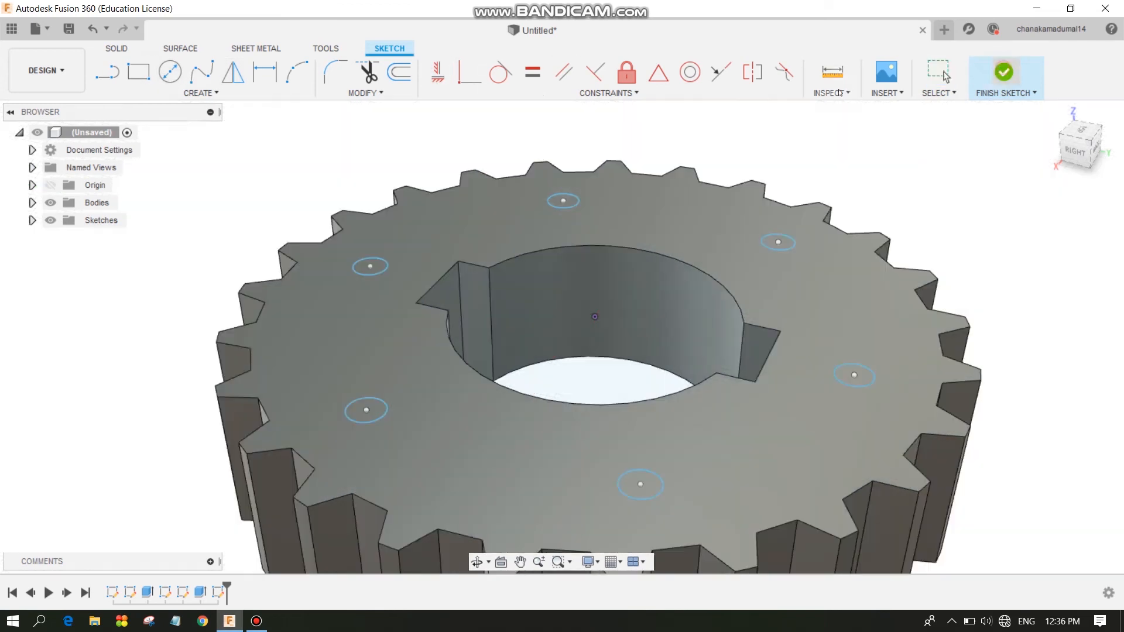
Start an extrusion with all six small circles on the gear face as profiles.
scroll(367, 272, up, 3)
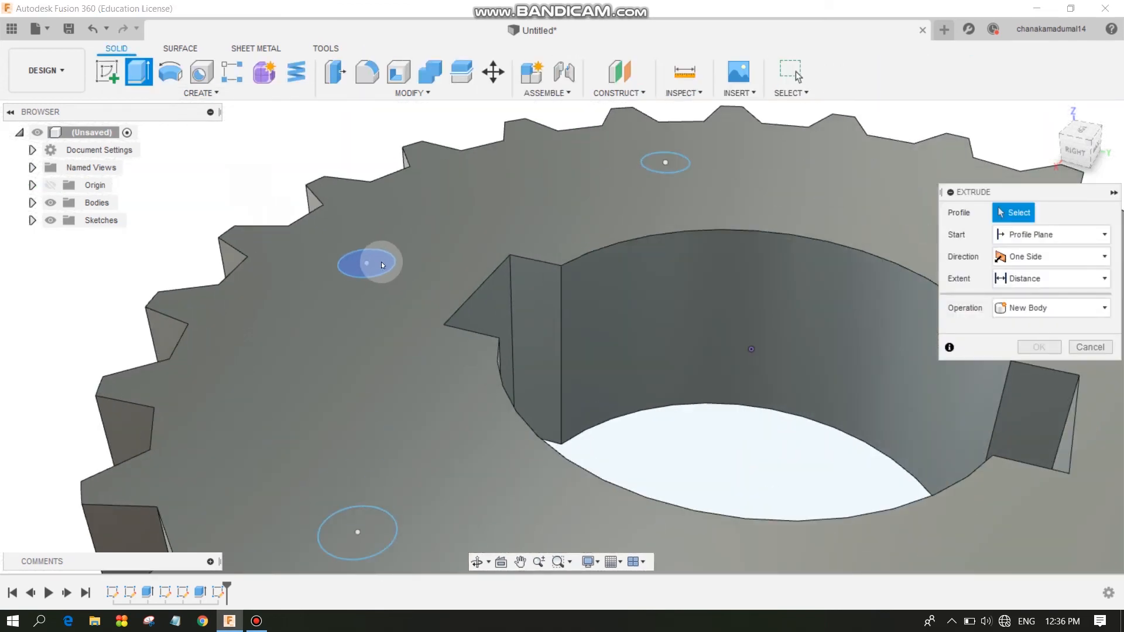
click(379, 262)
click(673, 162)
scroll(661, 199, down, 3)
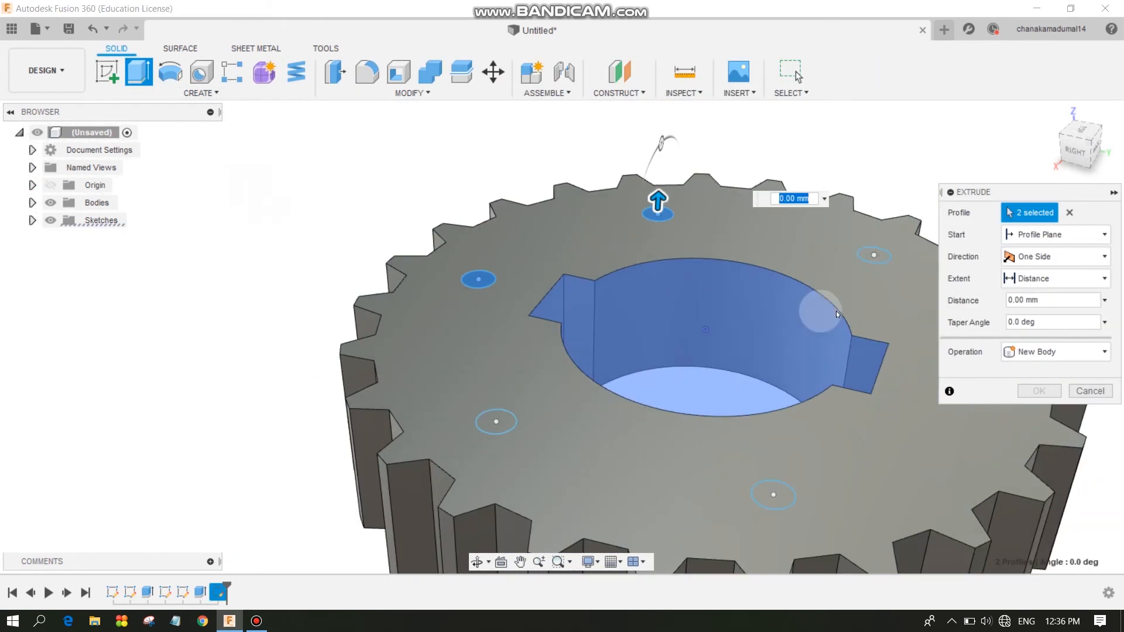
click(886, 258)
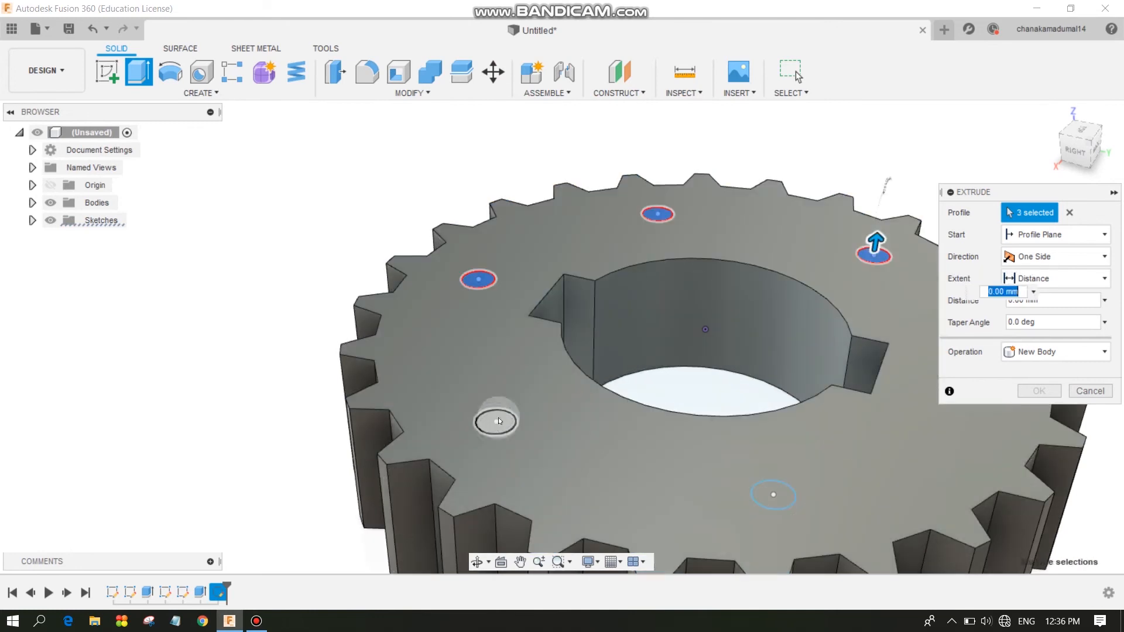
click(504, 423)
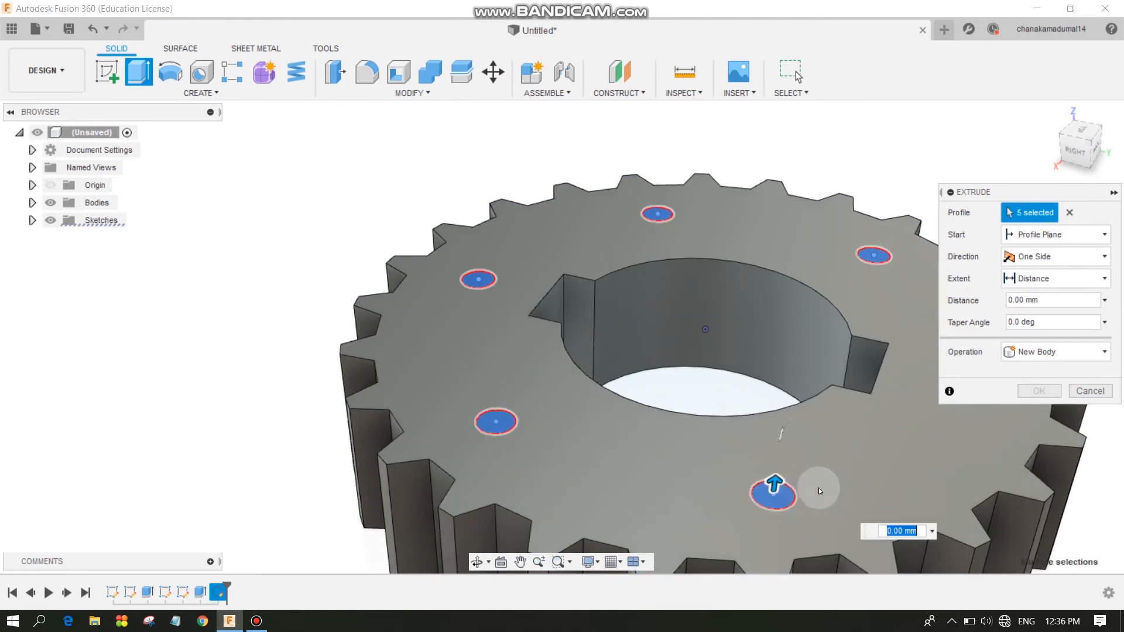
scroll(848, 479, up, 2)
scroll(849, 477, down, 5)
middle_drag(915, 472, 492, 431)
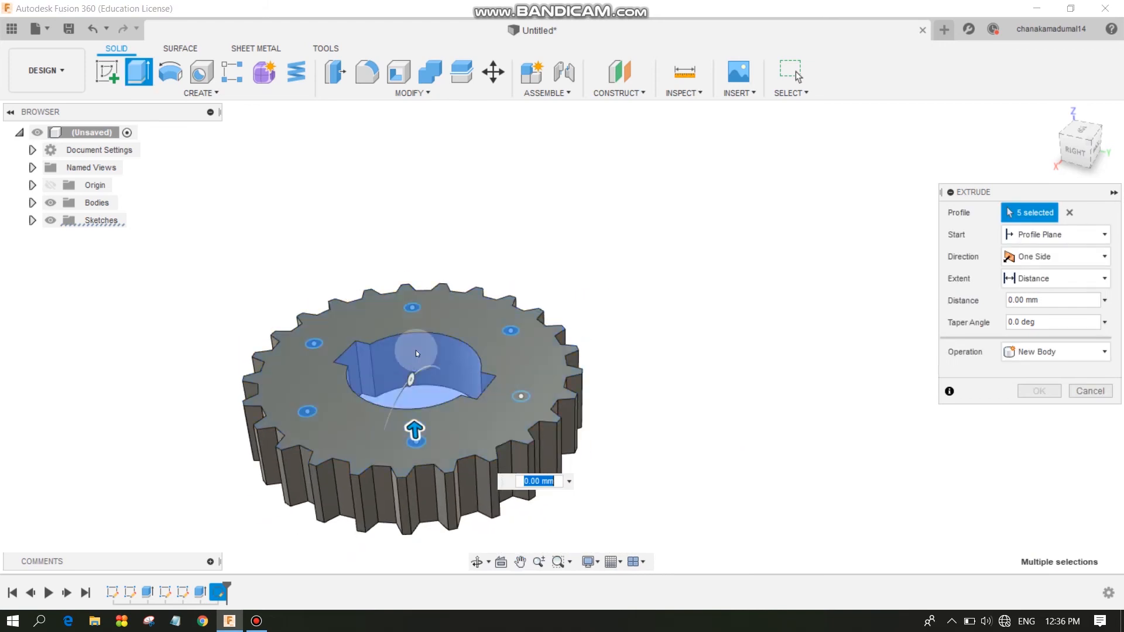
scroll(419, 351, up, 3)
click(648, 452)
scroll(679, 437, down, 2)
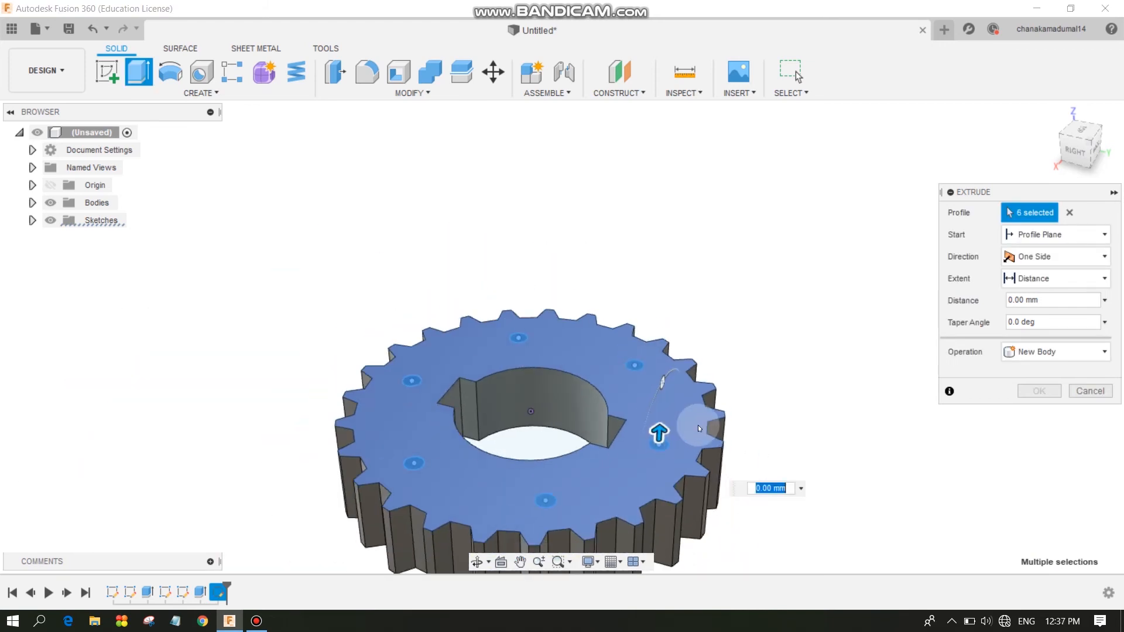
Cut the six circles 60 mm downward through the gear and check the holes from other angles.
scroll(698, 427, down, 2)
drag(671, 438, 653, 536)
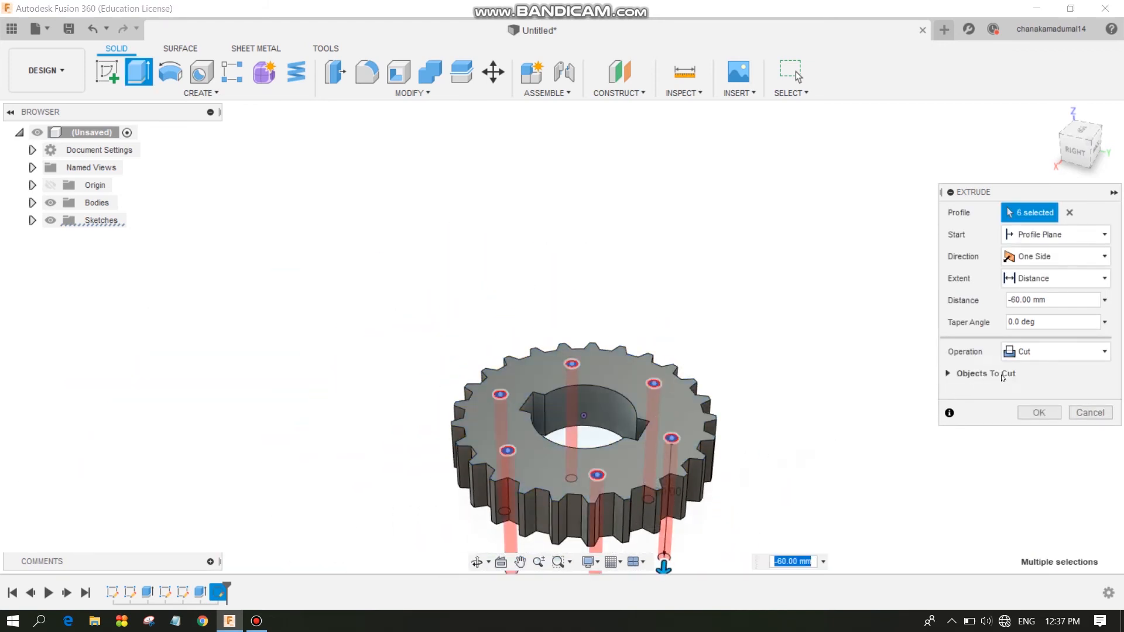
click(1037, 413)
scroll(710, 419, down, 2)
scroll(771, 433, up, 1)
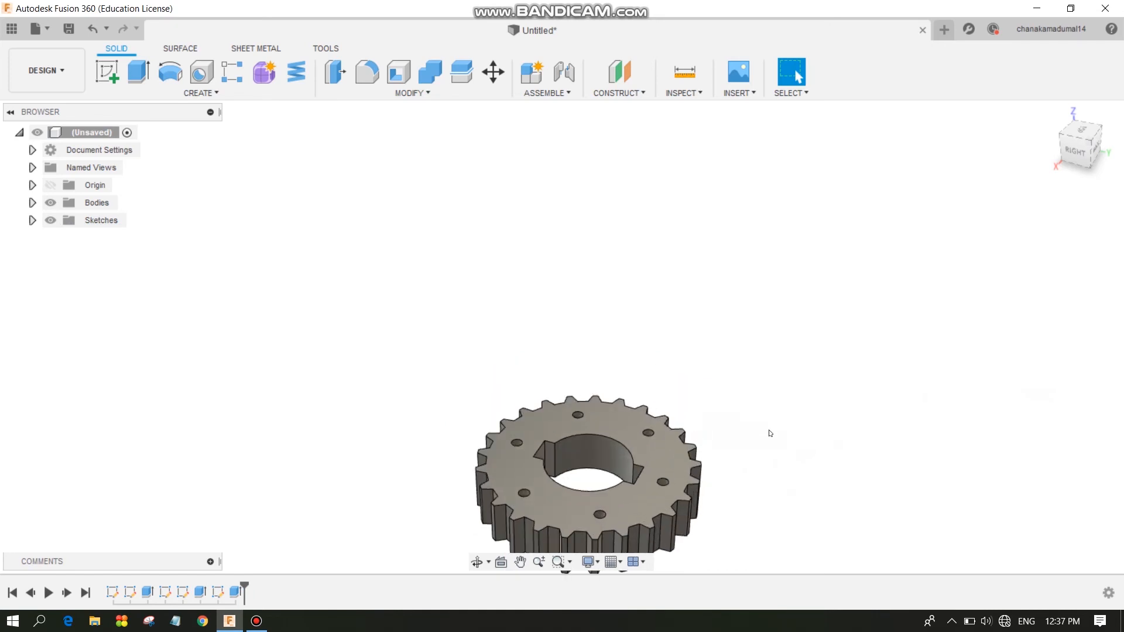
shift+middle_drag(754, 398, 605, 304)
scroll(605, 305, up, 4)
shift+middle_drag(727, 368, 866, 355)
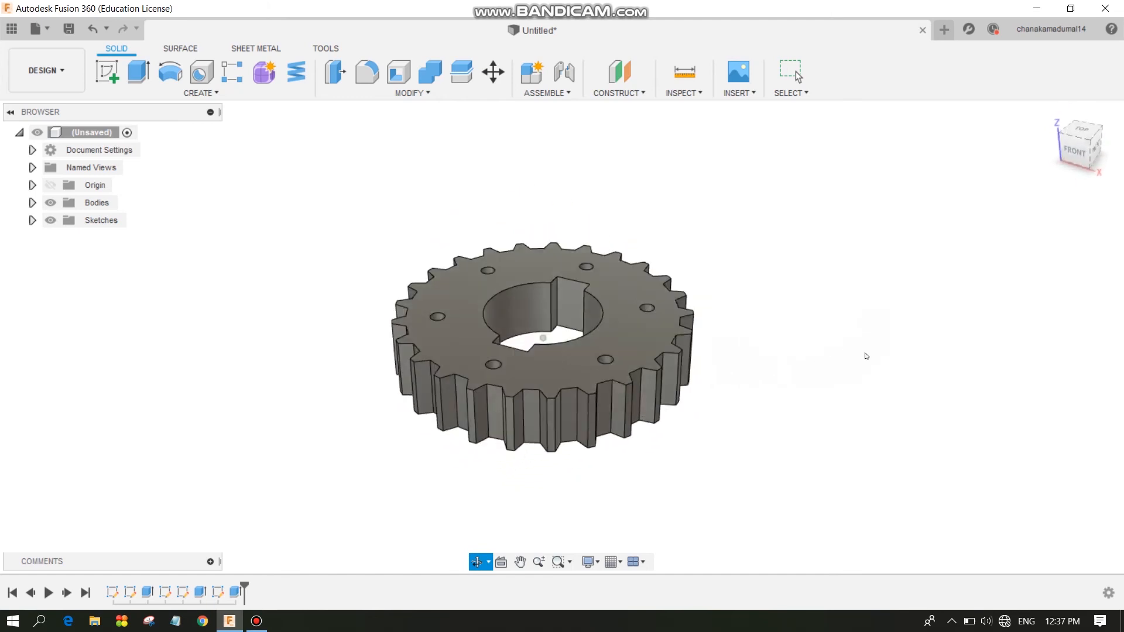
click(633, 294)
right_click(643, 291)
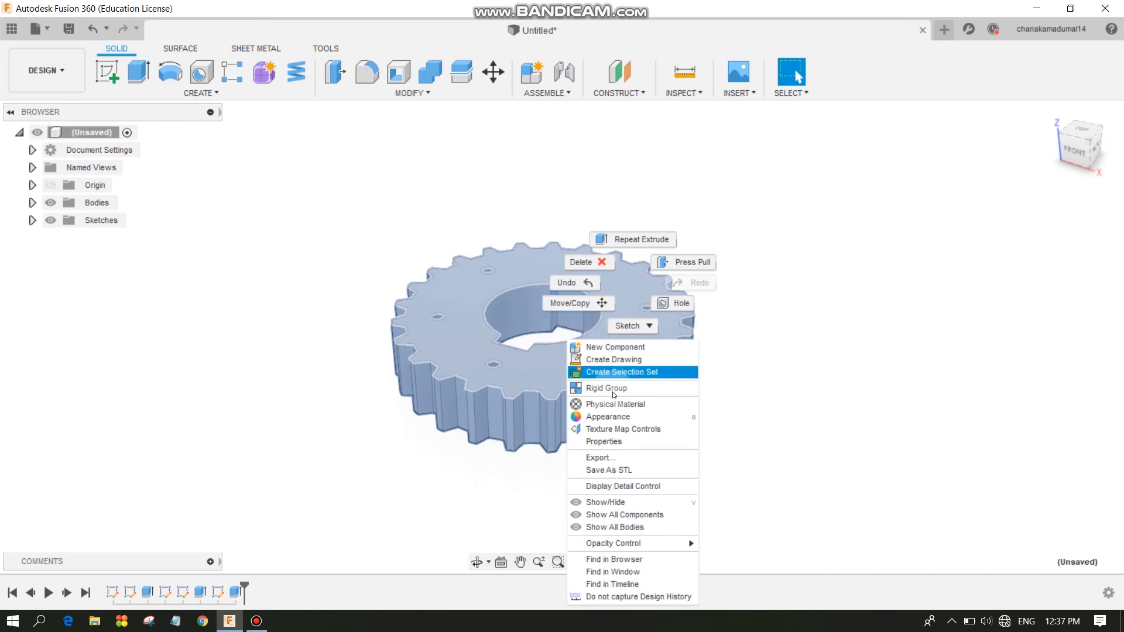
click(613, 429)
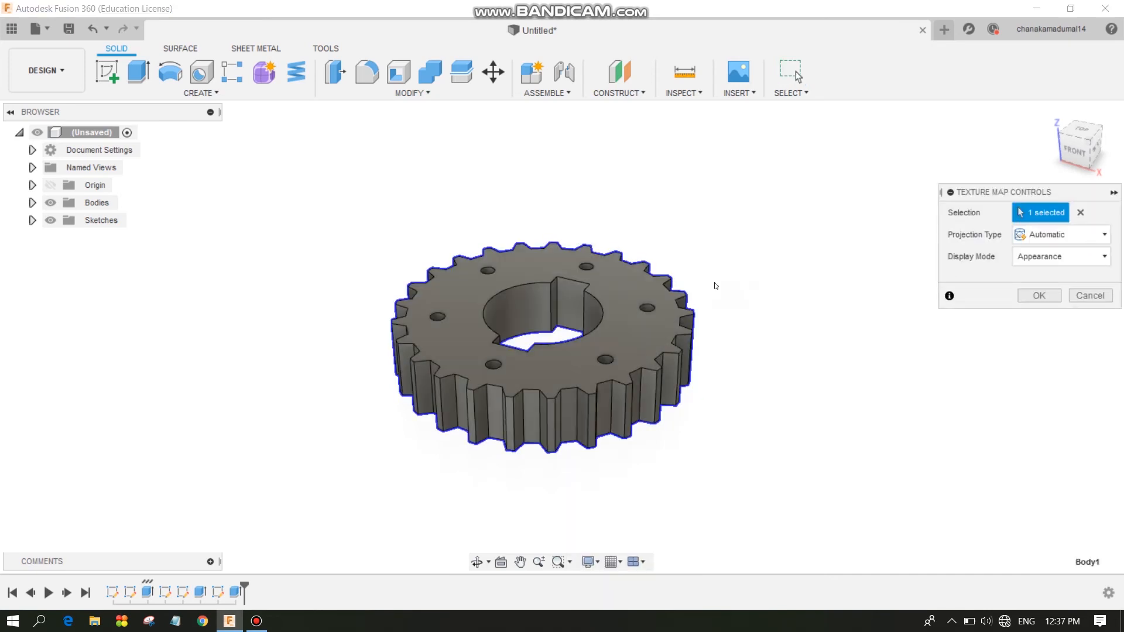
scroll(591, 292, up, 3)
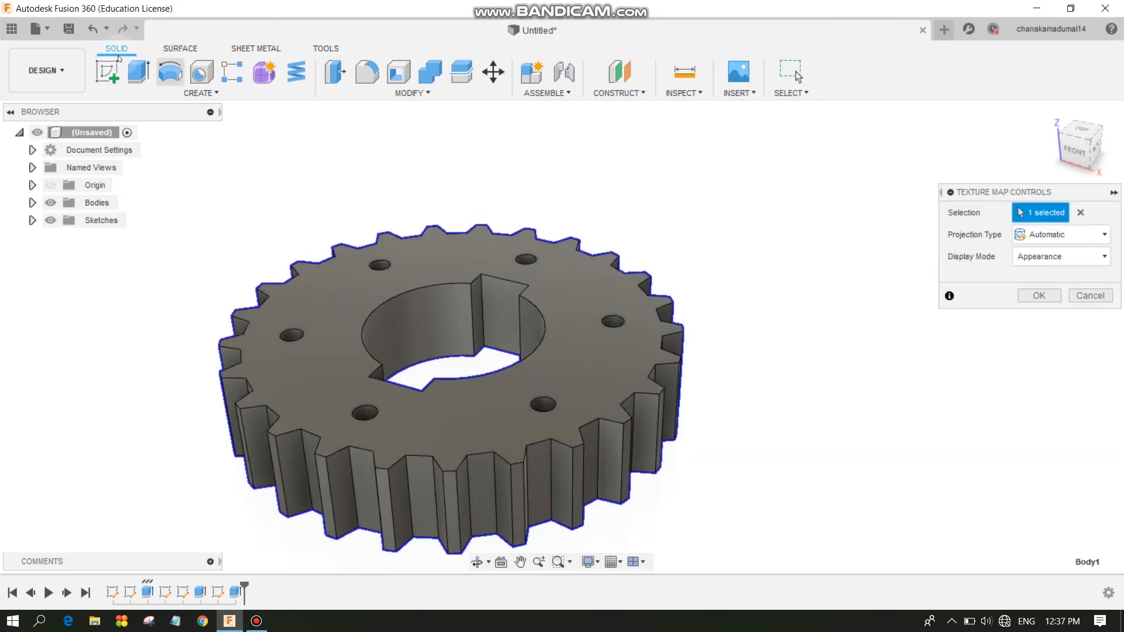
click(92, 26)
Open the appearance settings for the gear body and apply Brass - Polished from the library's Metal > Brass materials.
click(574, 371)
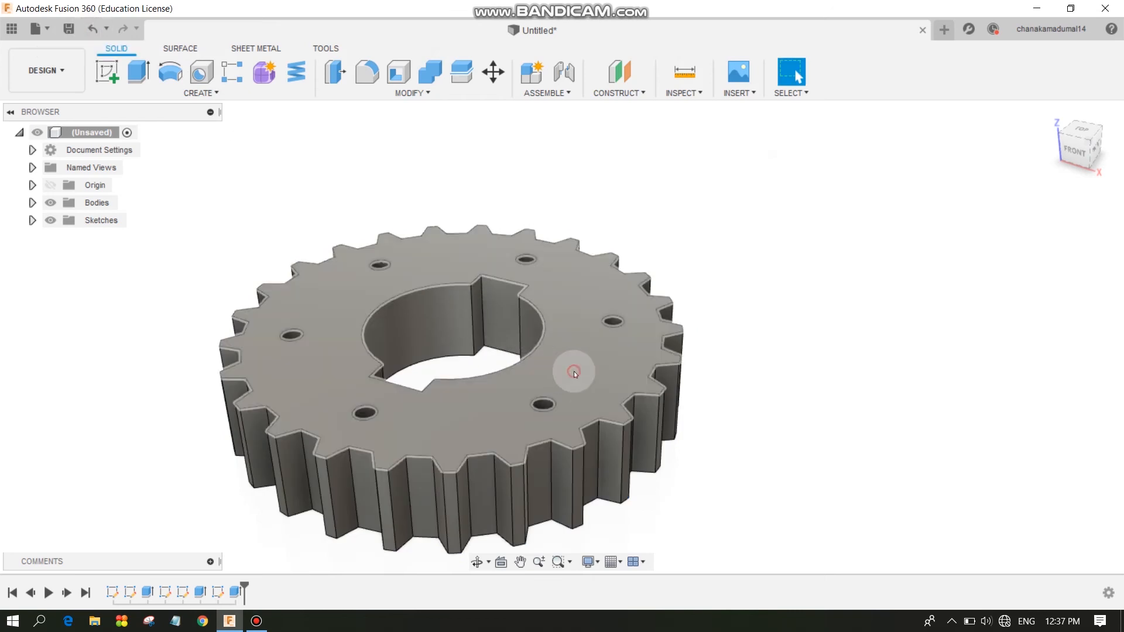
right_click(594, 341)
click(557, 94)
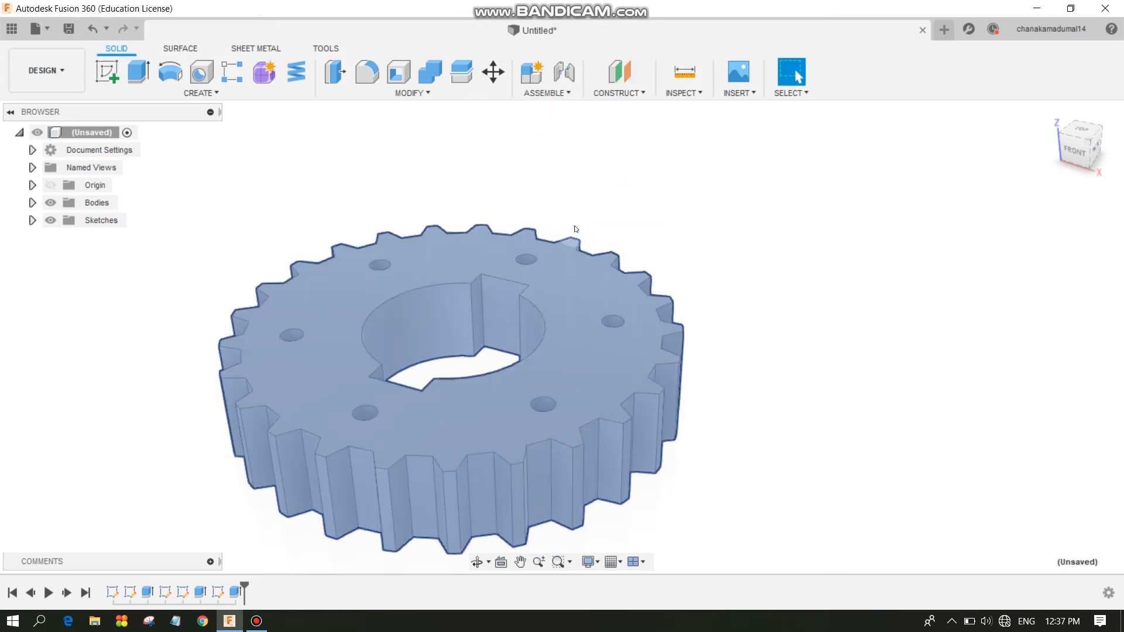
click(258, 622)
click(1092, 533)
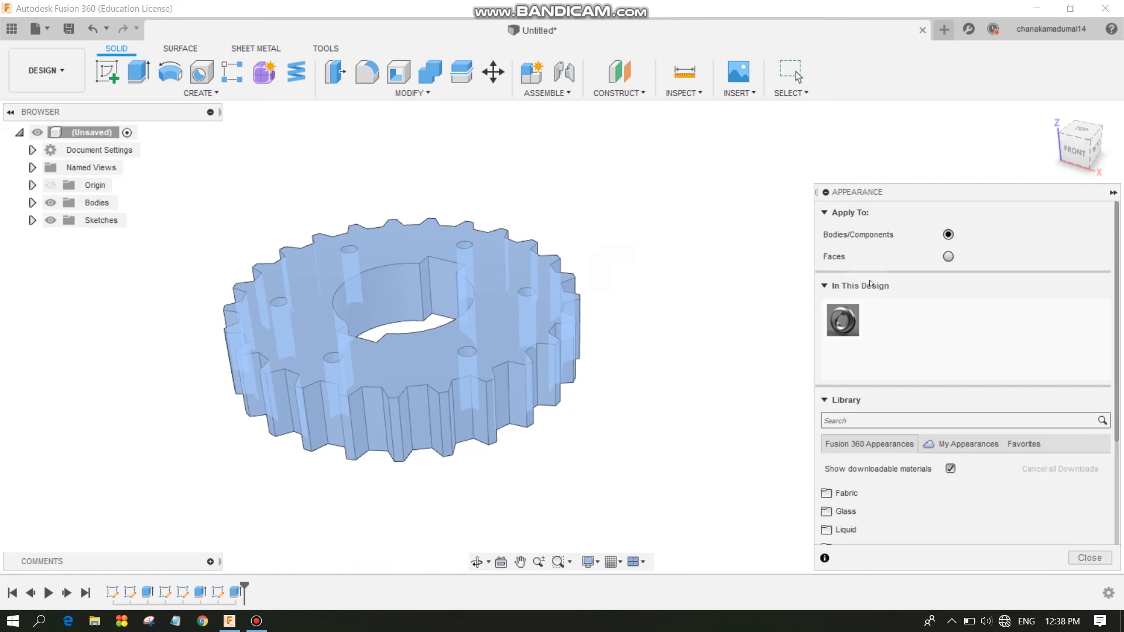
scroll(951, 468, down, 3)
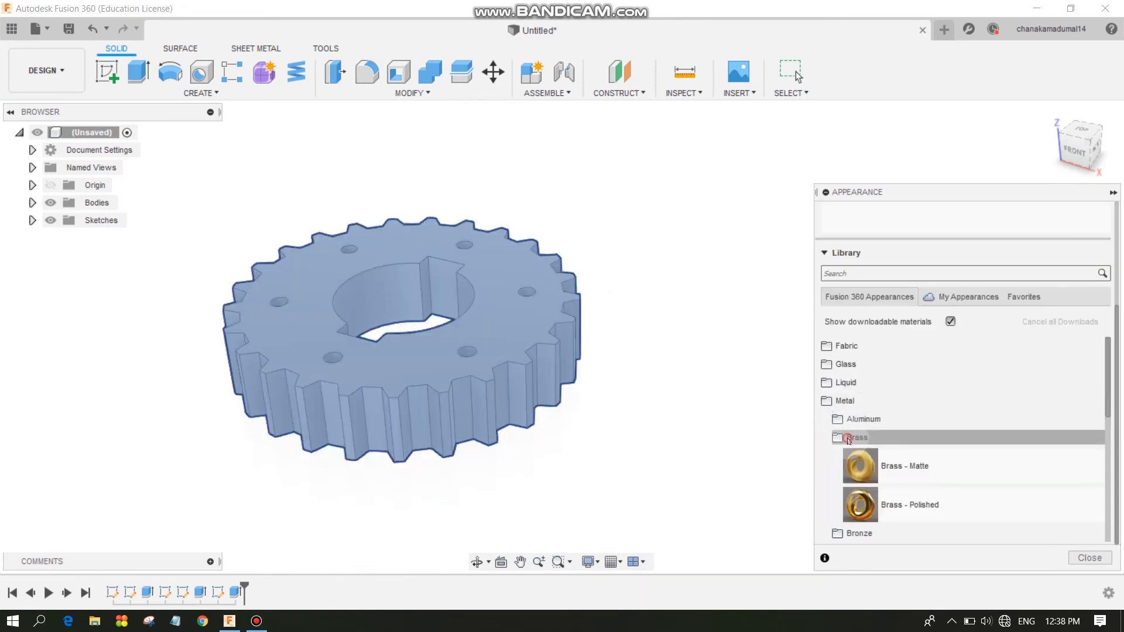
drag(860, 509, 403, 310)
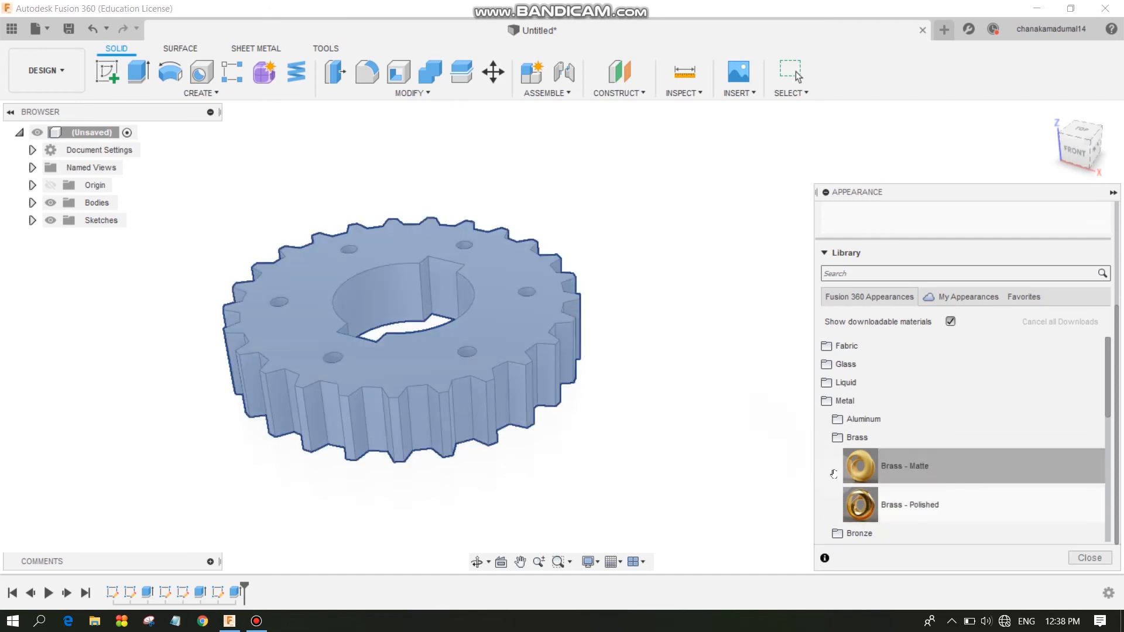
Give the gear body the Brass - Polished appearance and collapse the appearance settings.
drag(860, 504, 465, 353)
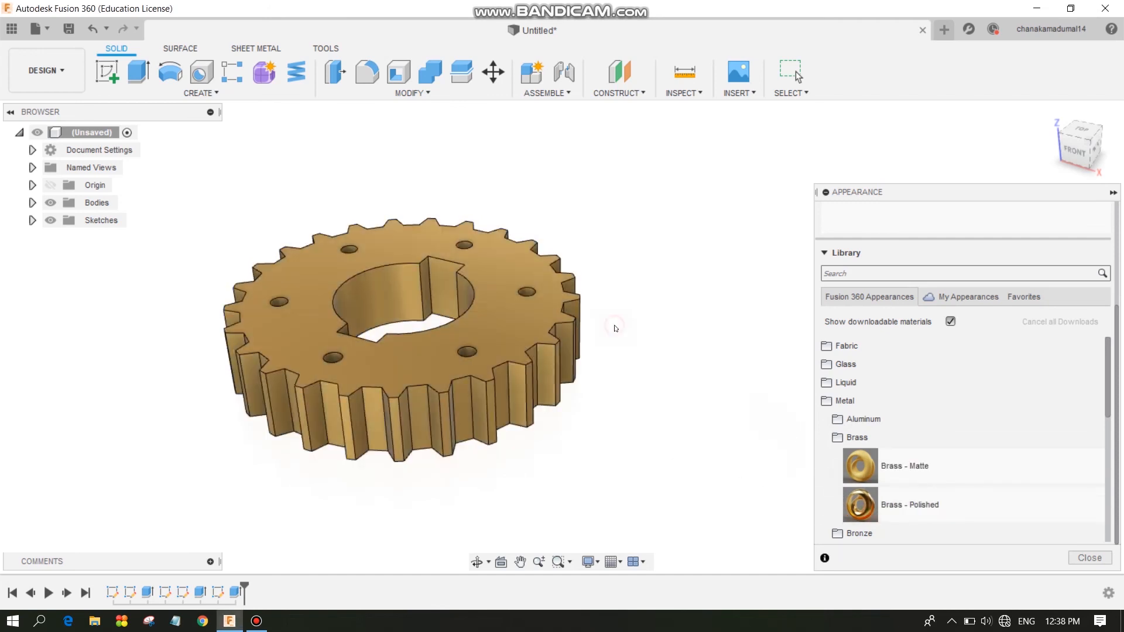
click(1114, 193)
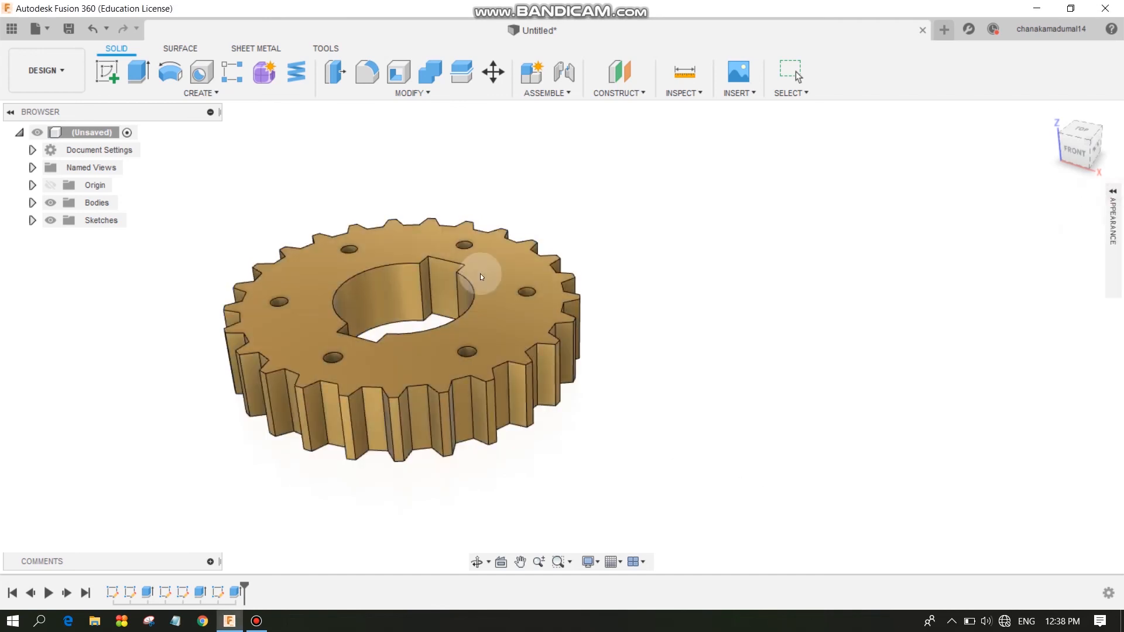
scroll(280, 238, up, 3)
scroll(593, 458, down, 3)
Try the Shaded and Shaded with Hidden Edges visual styles on the gear.
click(596, 562)
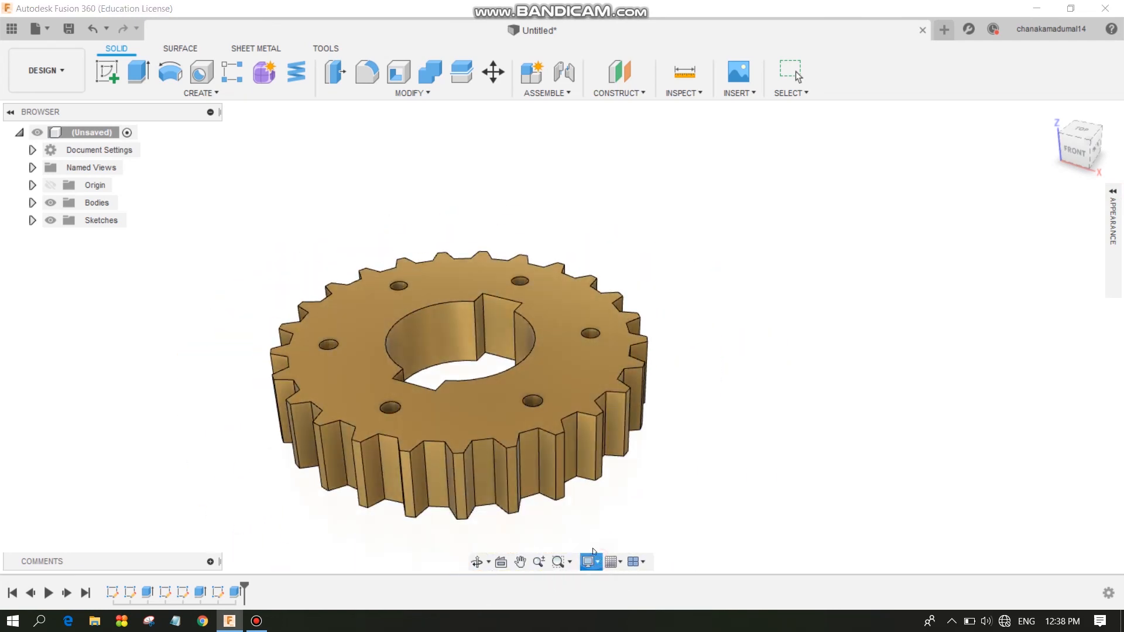
click(759, 432)
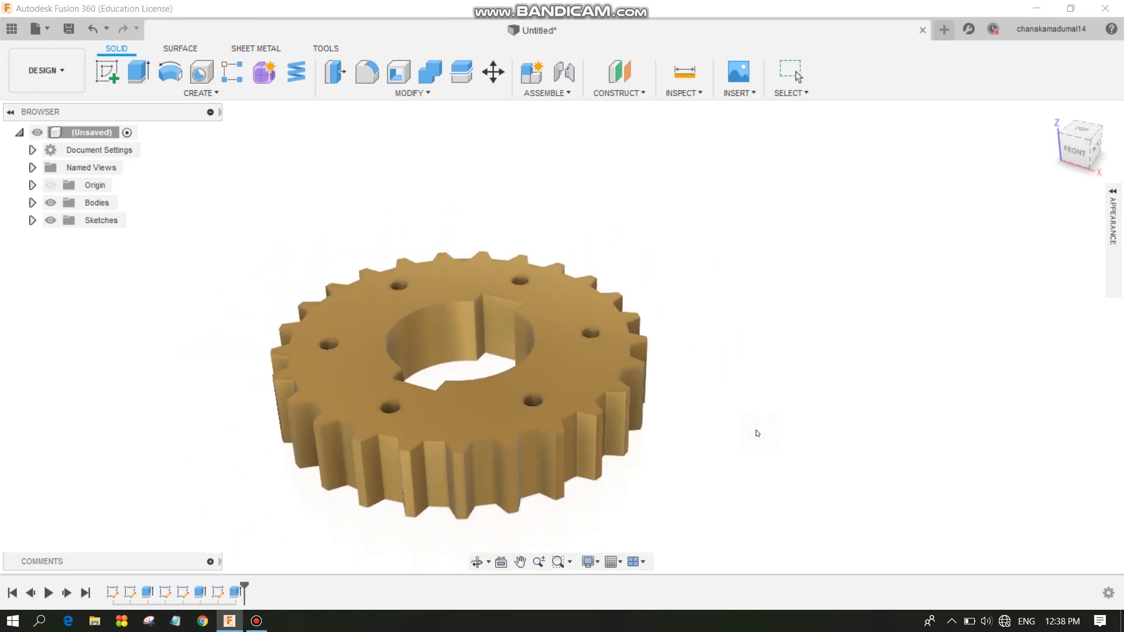
scroll(483, 404, up, 3)
mouse_move(731, 511)
middle_down()
mouse_move(764, 440)
mouse_move(771, 463)
middle_up()
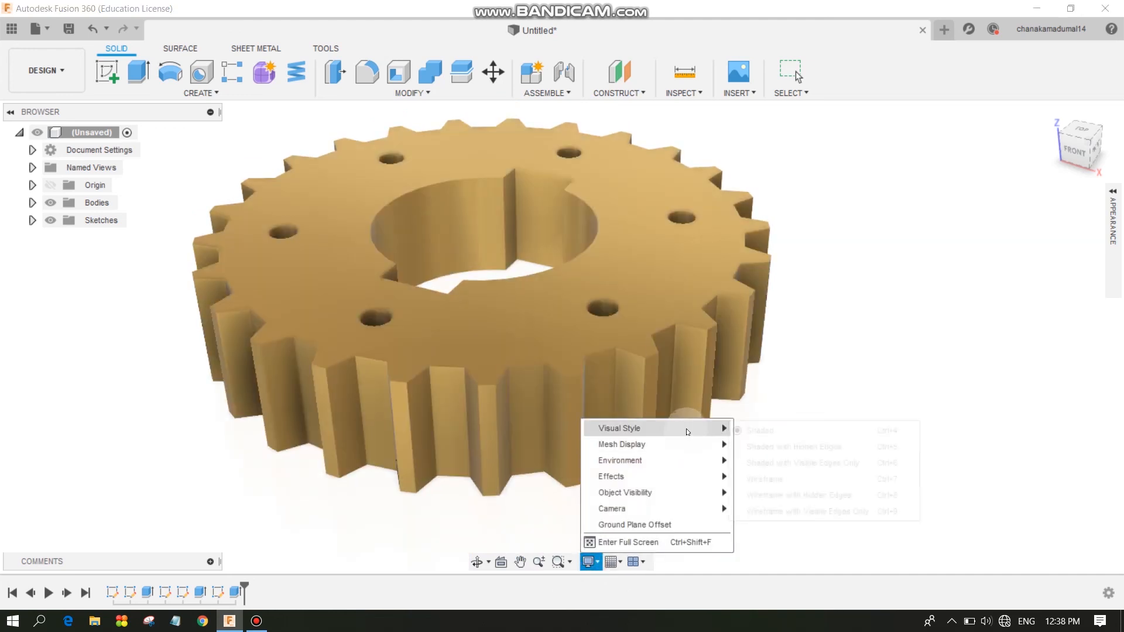
click(771, 449)
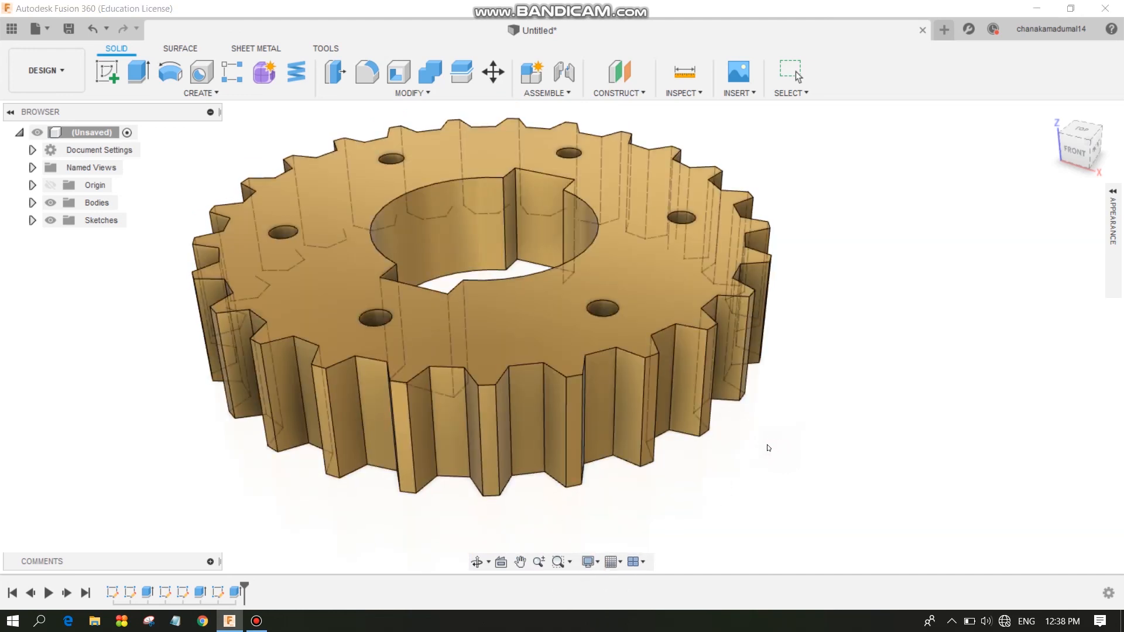
Set the visual style to Shaded with Visible Edges Only with a blue environment, and check the gear's underside.
mouse_move(727, 429)
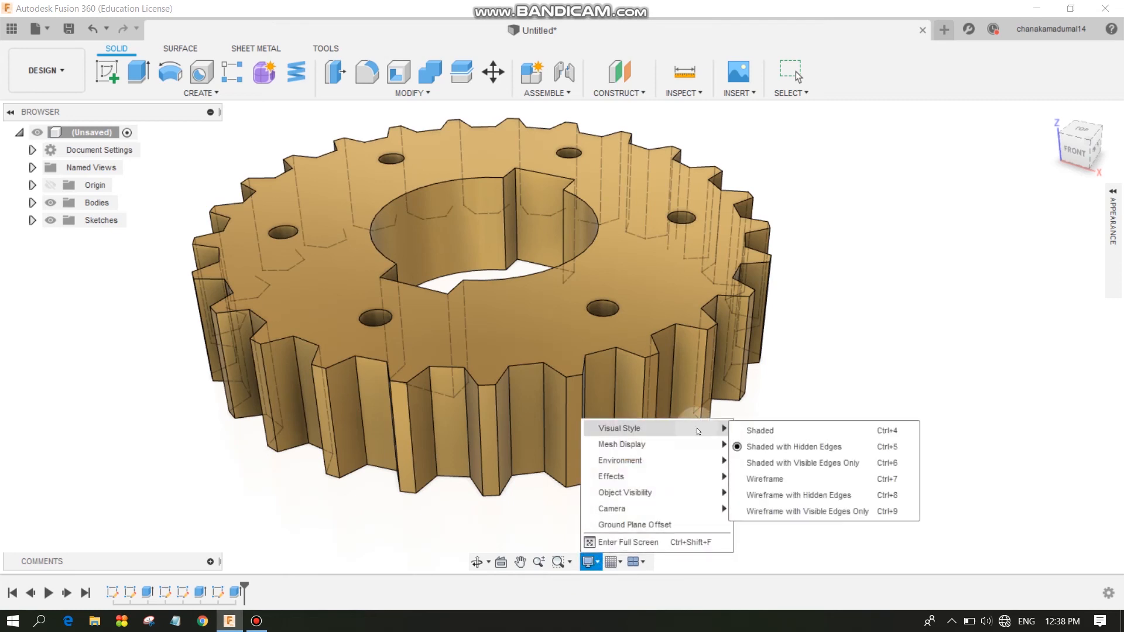
click(767, 463)
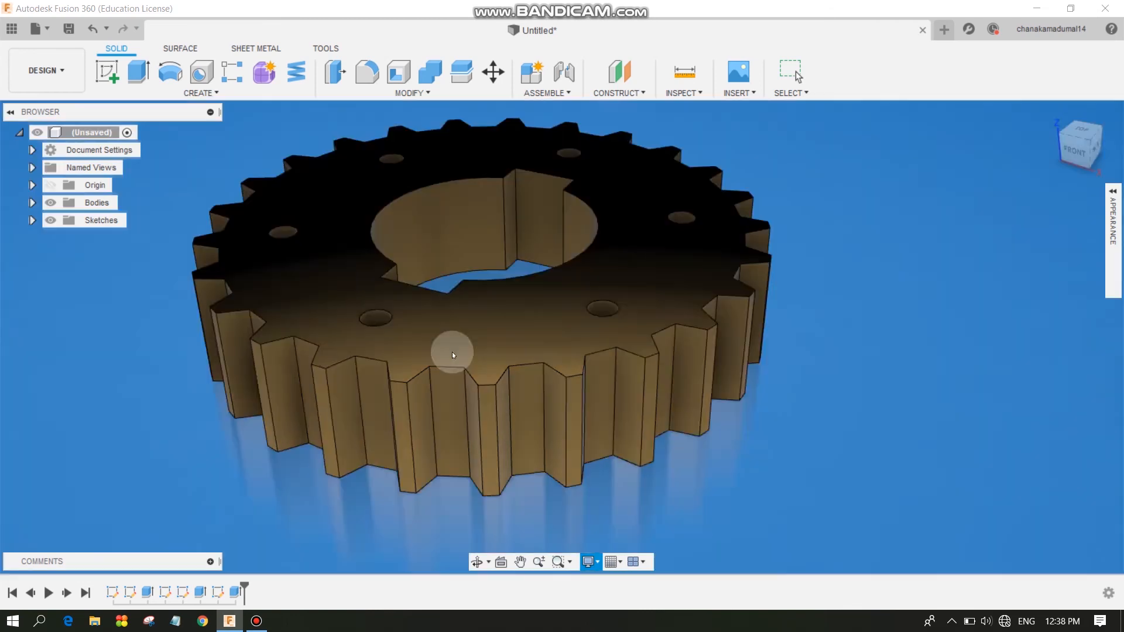
scroll(452, 353, up, 1)
scroll(834, 447, down, 3)
shift+middle_drag(869, 383, 291, 628)
click(262, 625)
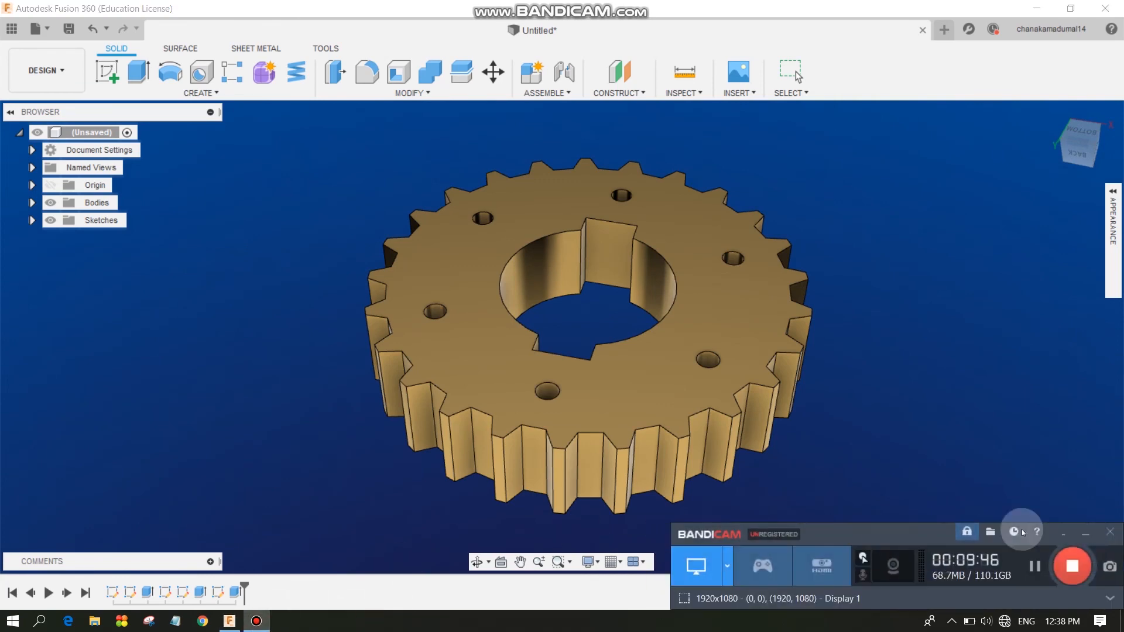